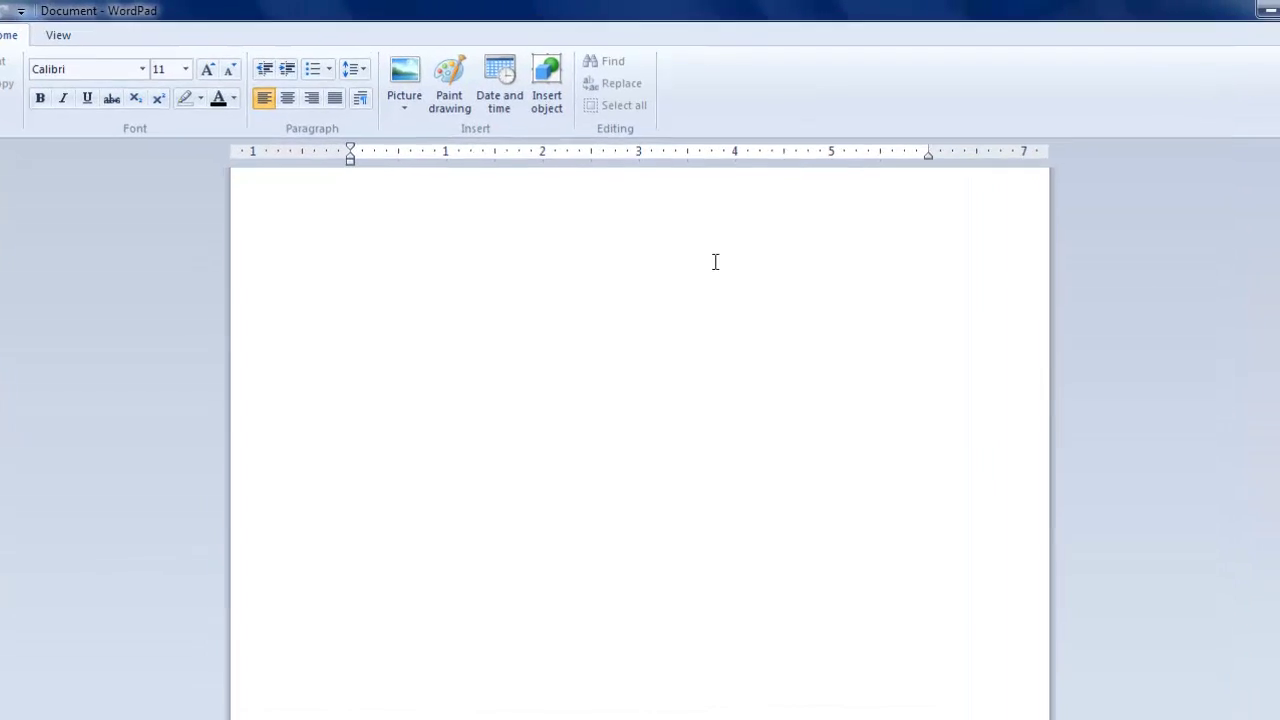
- Write "This is the first paragraph of my exercise and I am going to press Enter key in the end of" and end the line
{"action": "type", "text": "Thi"}
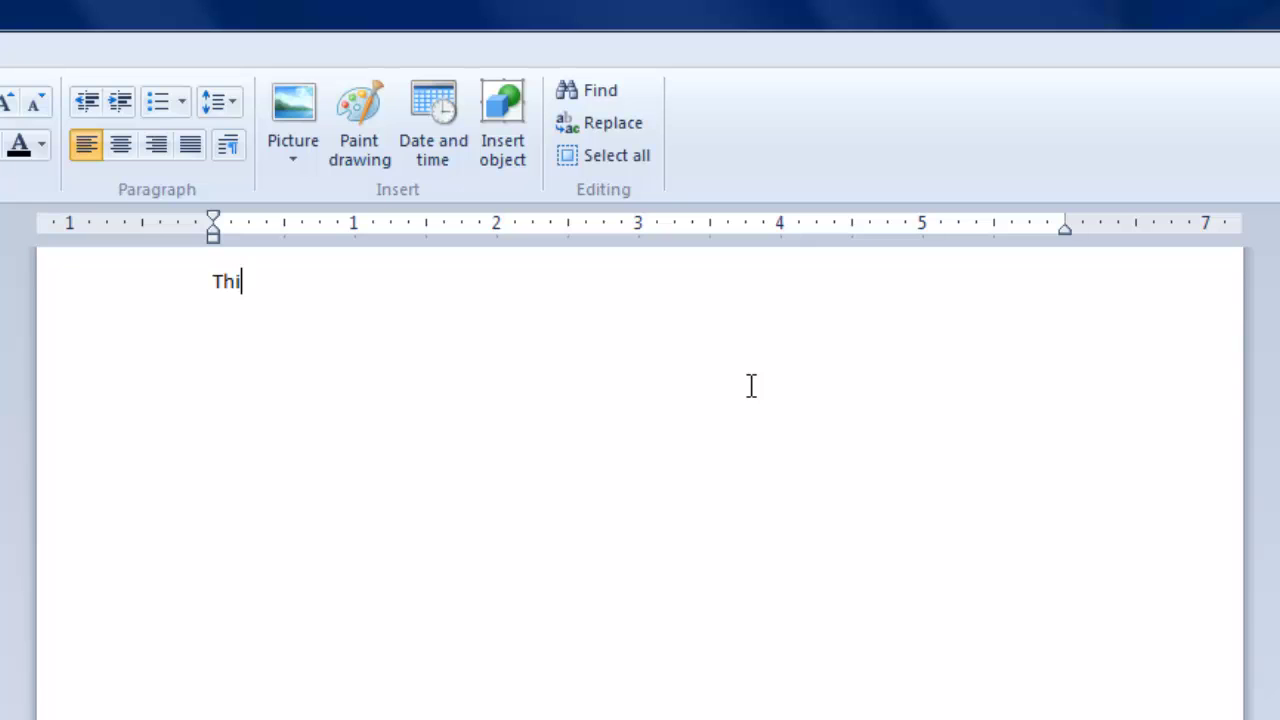
{"action": "type", "text": "s is the first par"}
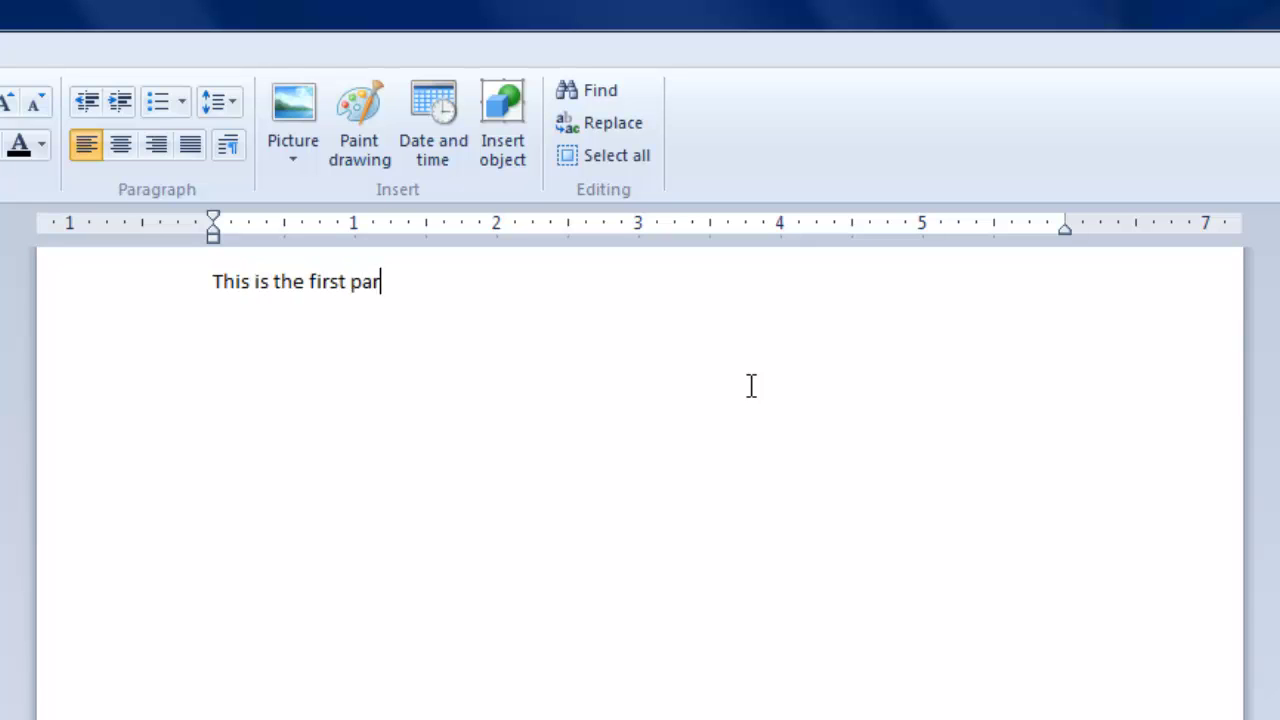
{"action": "type", "text": "agraph of "}
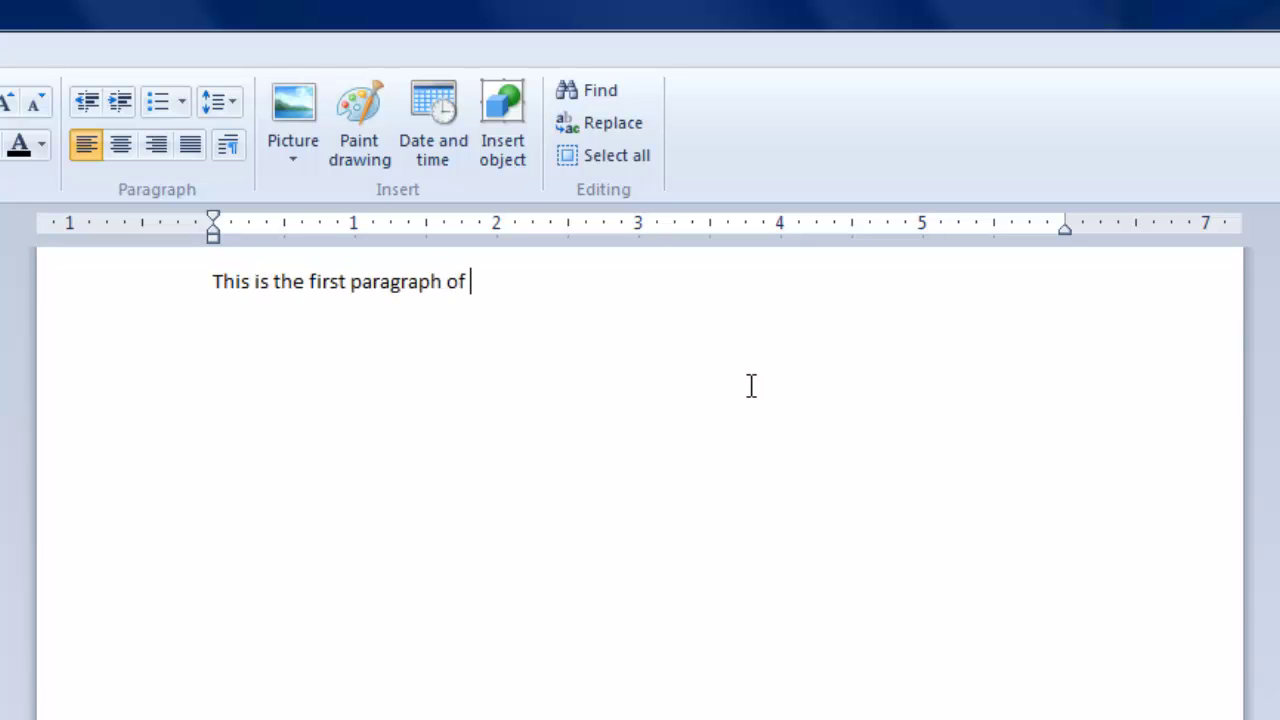
{"action": "type", "text": "my exerci"}
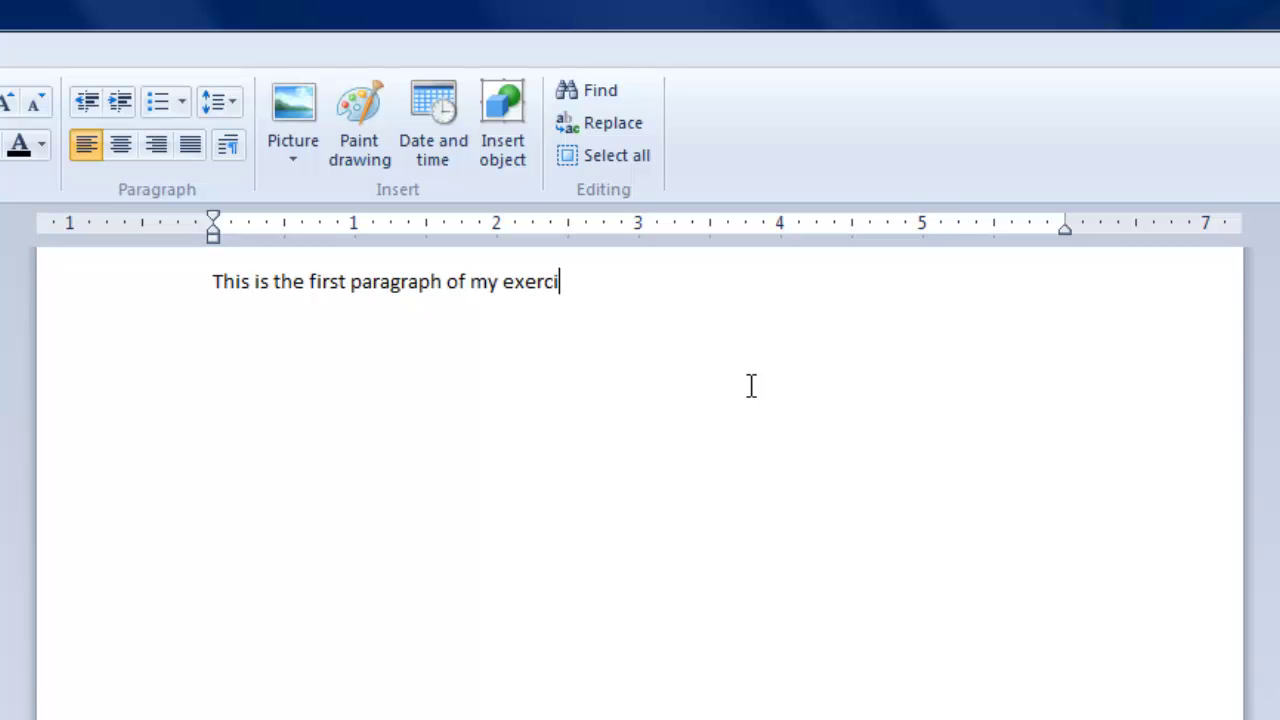
{"action": "type", "text": "se and I am going to"}
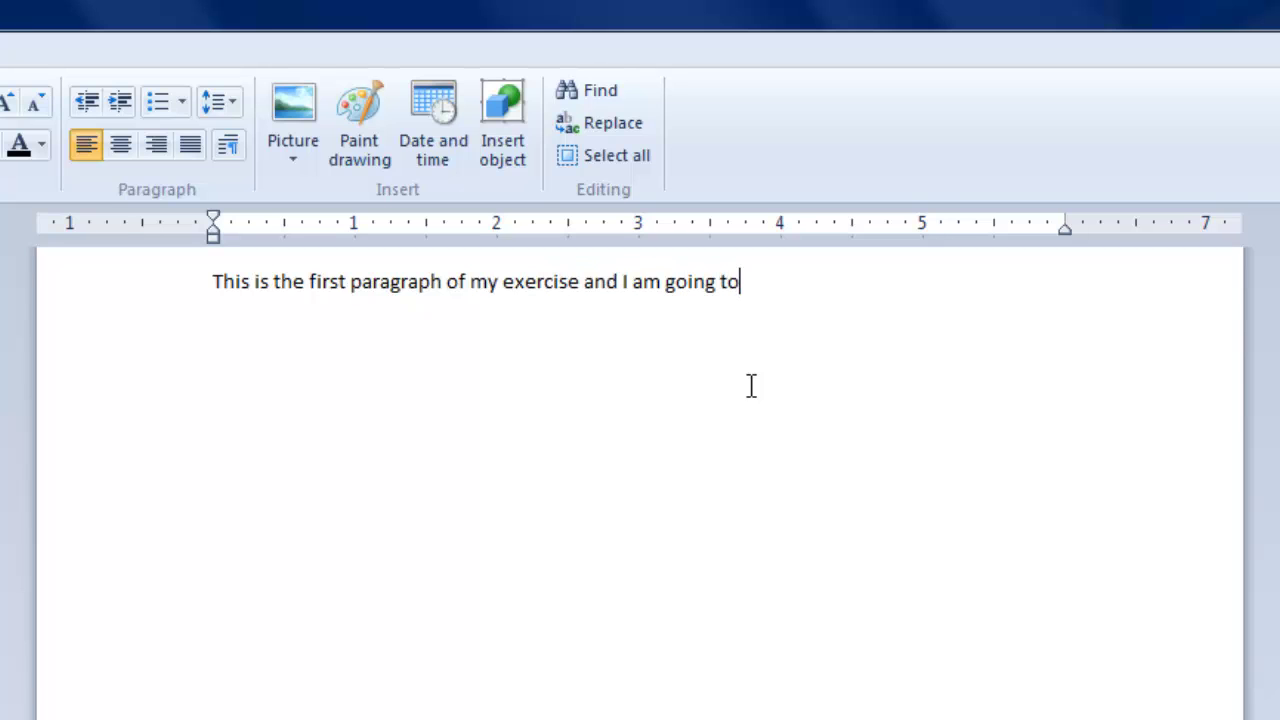
{"action": "type", "text": " press Enter "}
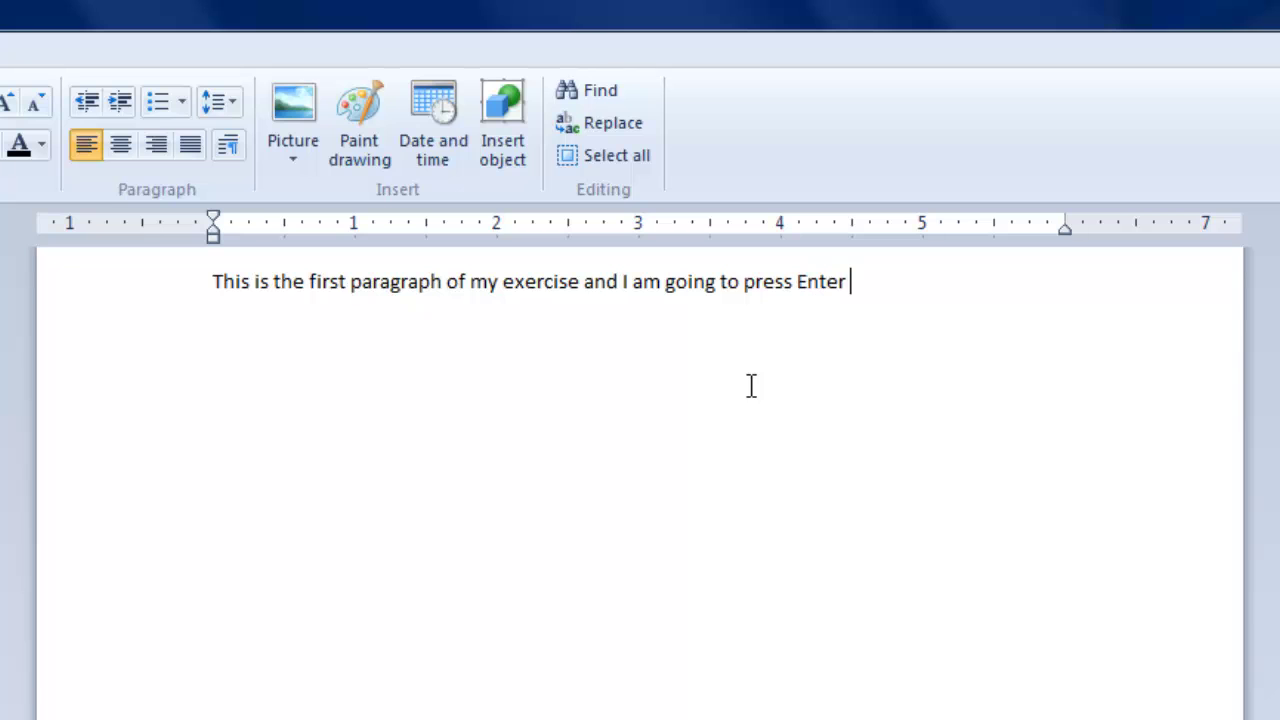
{"action": "type", "text": "key in the end of"}
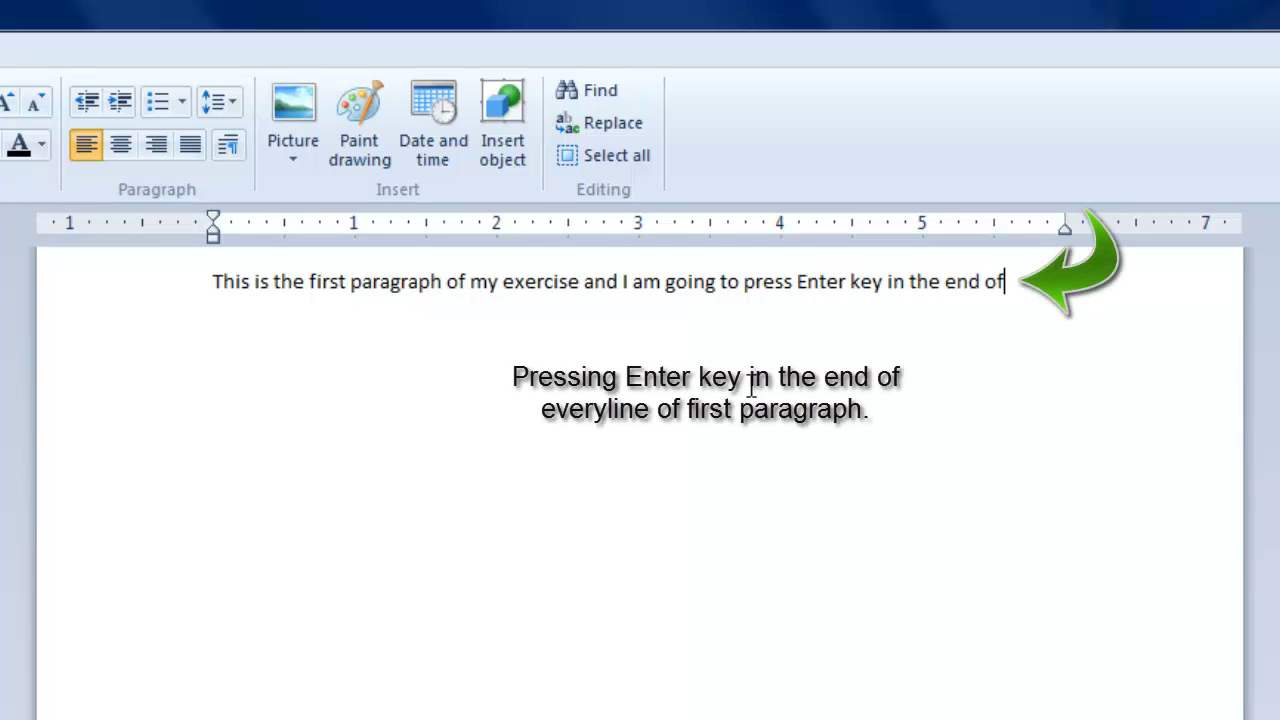
{"action": "key", "text": "Return"}
- Write line two, "each line. So, I can give you a brief overview about how paragraph settings work in almost", and begin line three with "all"
{"action": "type", "text": "each line. So, "}
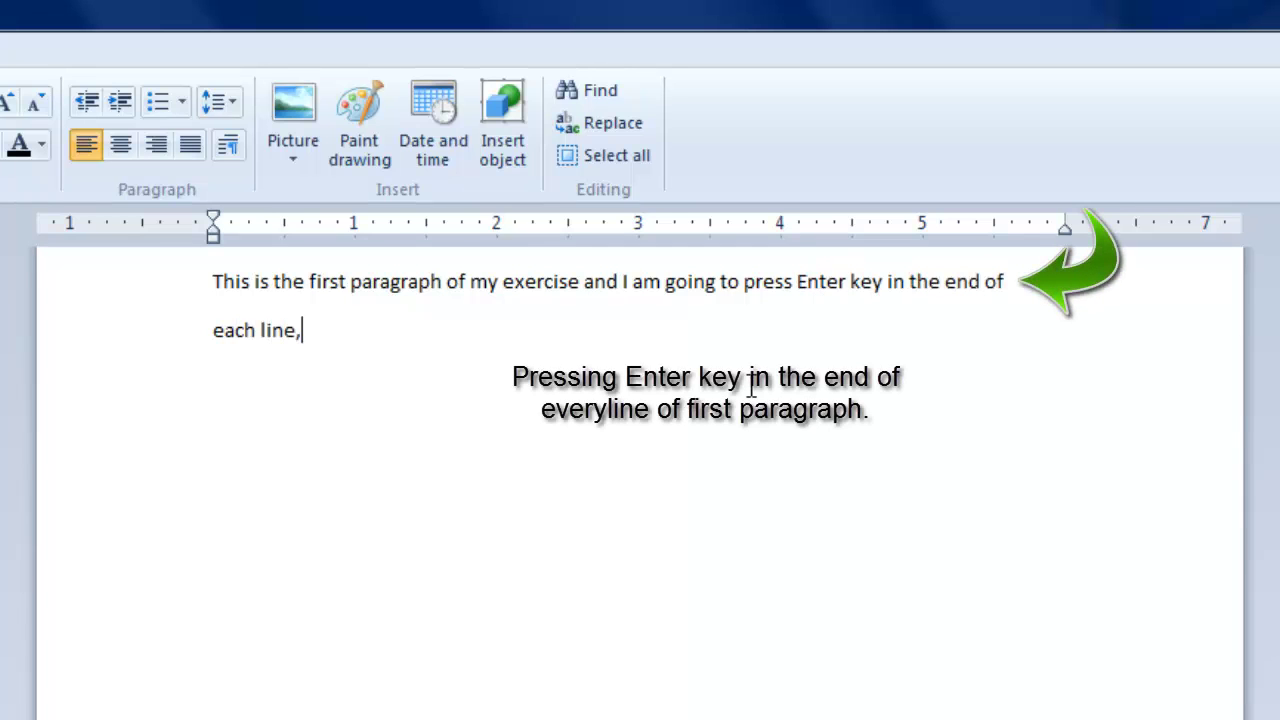
{"action": "type", "text": "I can giv"}
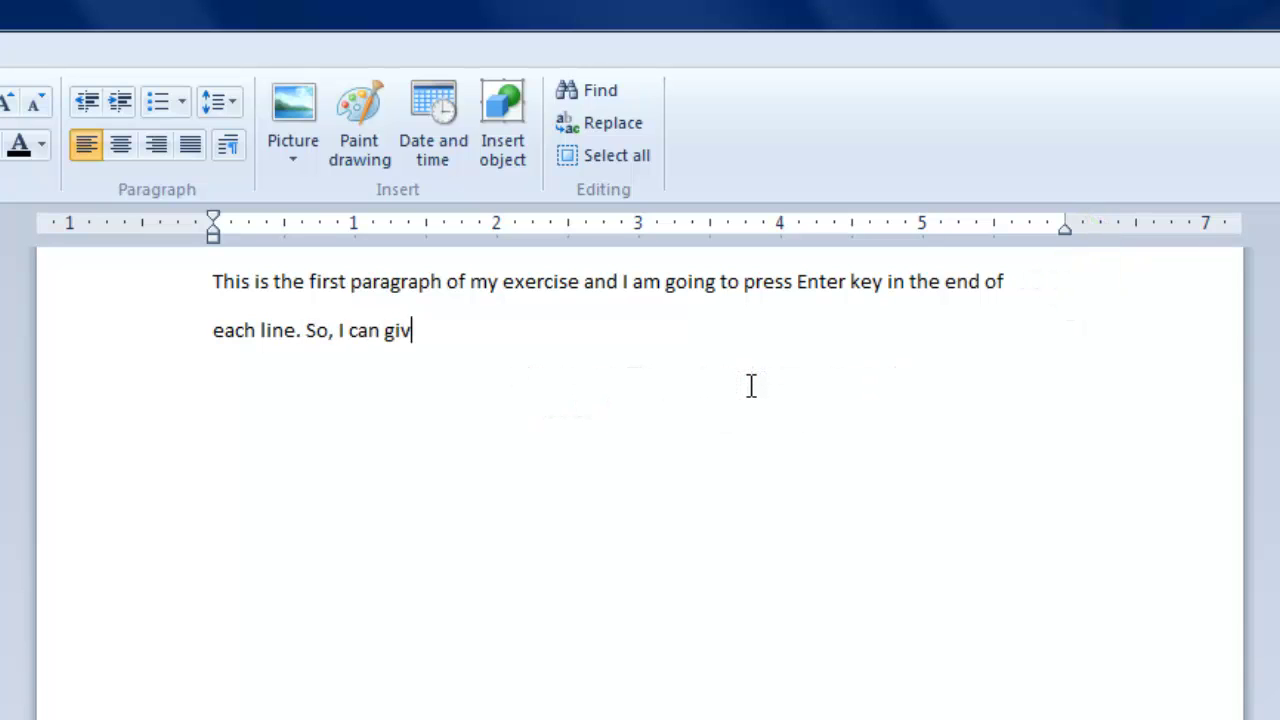
{"action": "type", "text": "e you a brief overv"}
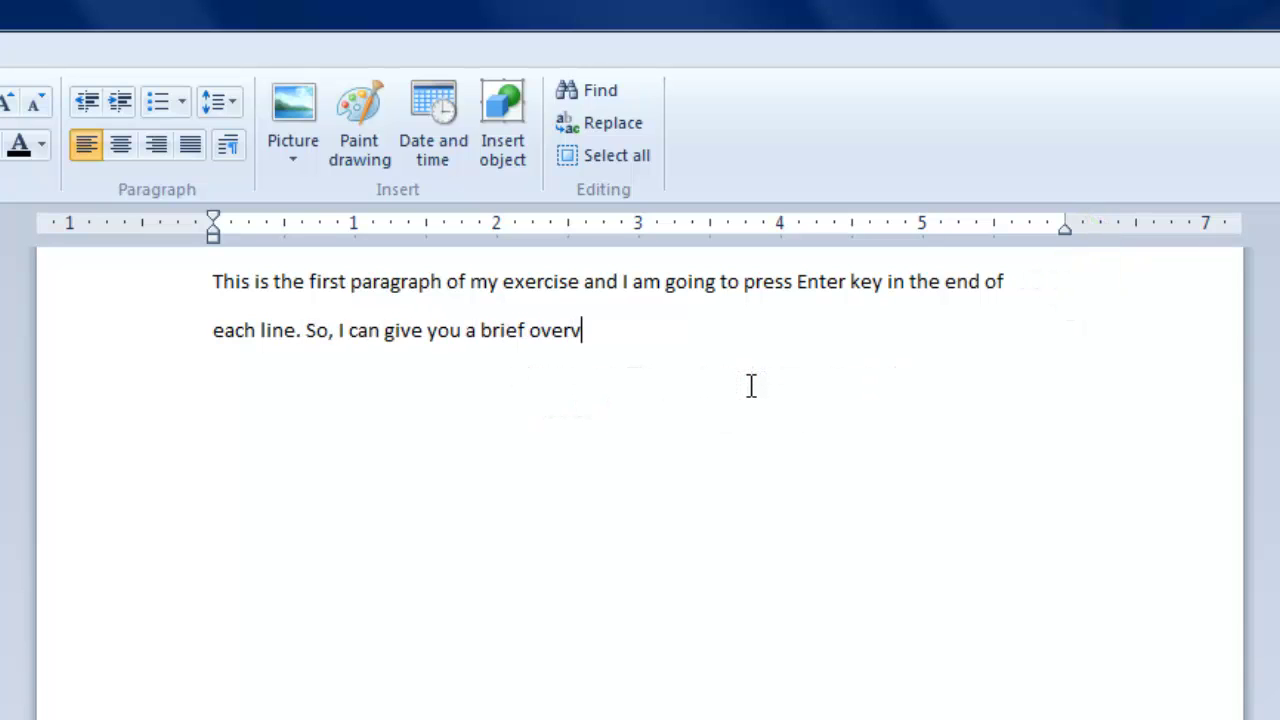
{"action": "type", "text": "iew about how parag"}
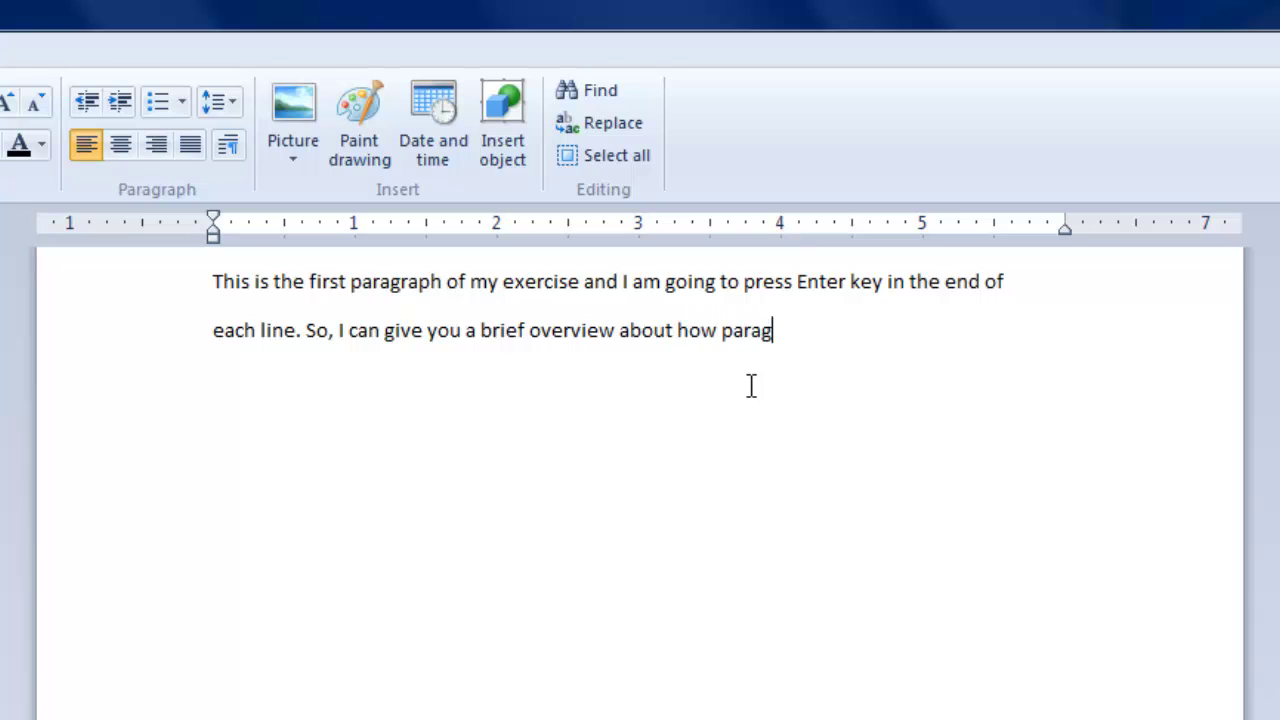
{"action": "type", "text": "raph settings "}
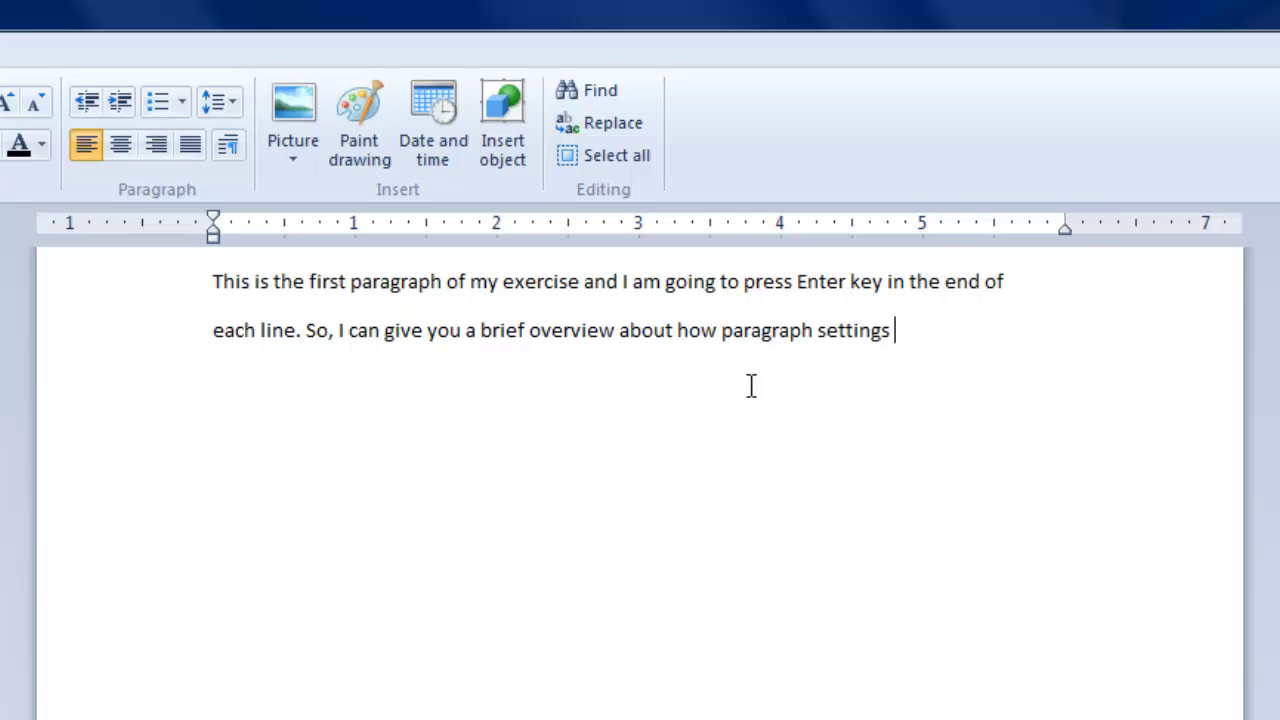
{"action": "type", "text": "work in almost all"}
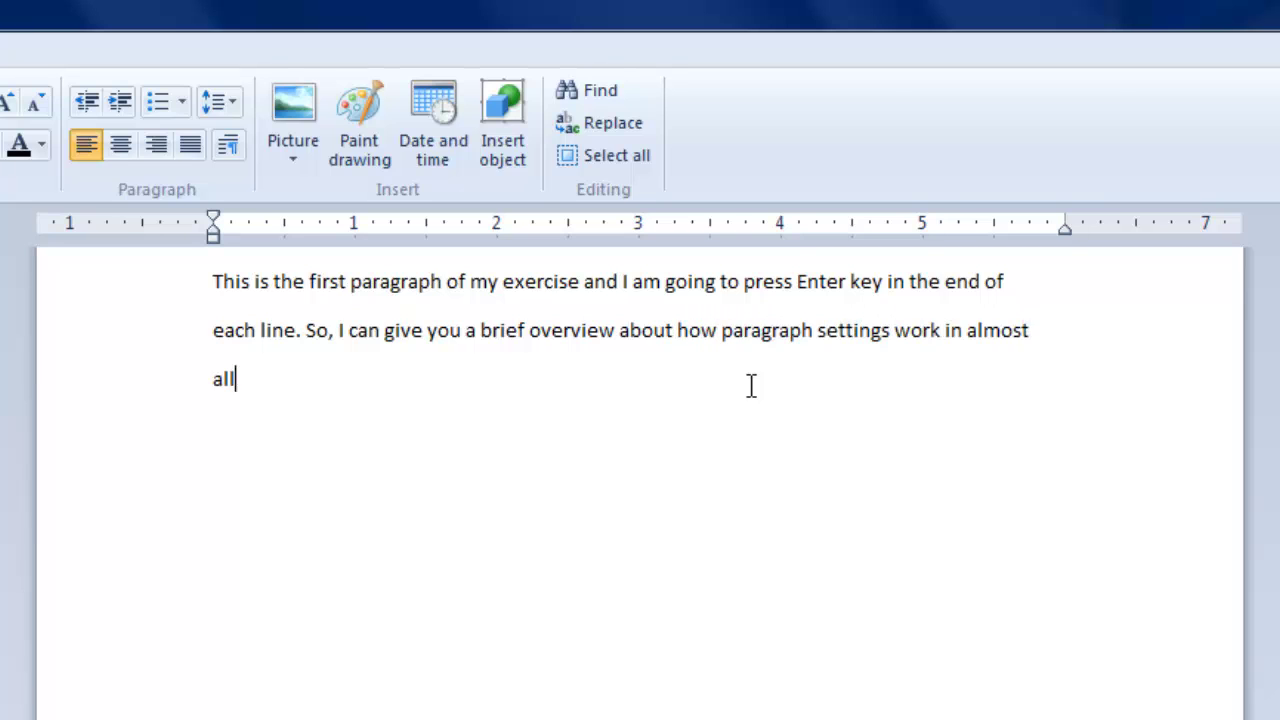
- Complete line three with "the word processor application. You can see in this example that I am pressing Enter key" and end the line
{"action": "type", "text": " the word processo"}
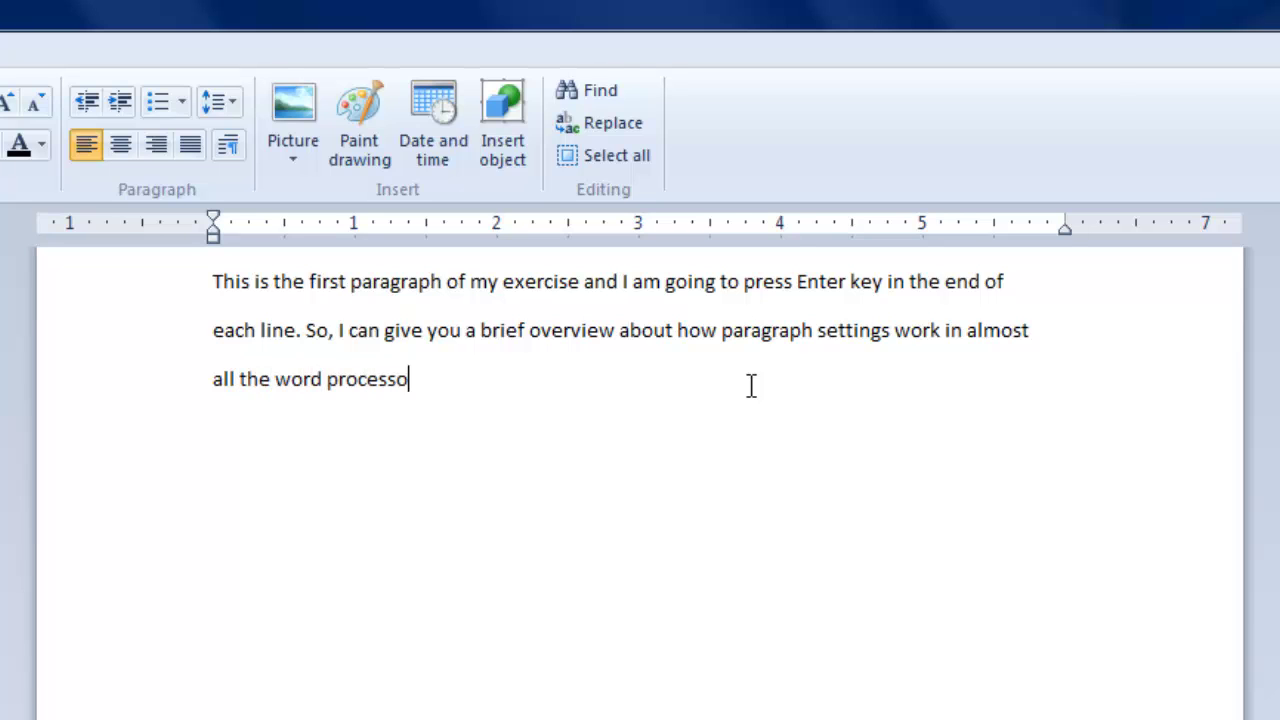
{"action": "type", "text": "r application. Y"}
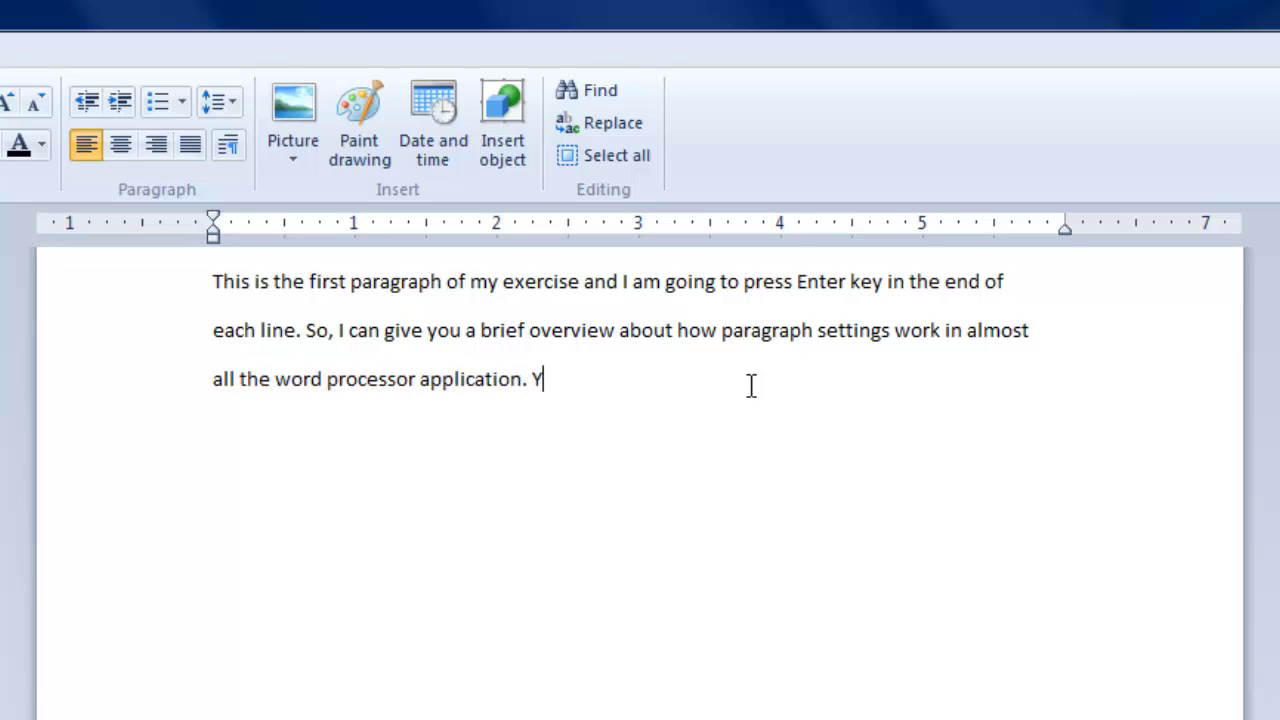
{"action": "type", "text": "ou can see in this "}
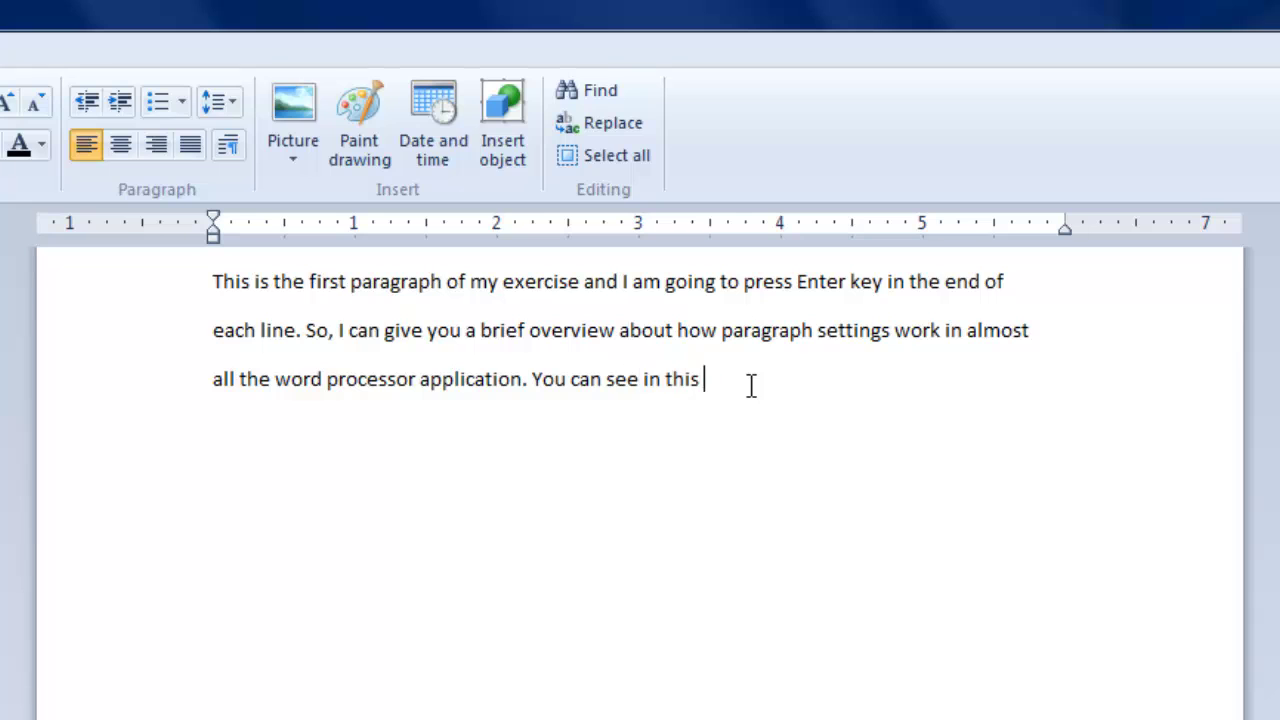
{"action": "type", "text": "example that I am pr"}
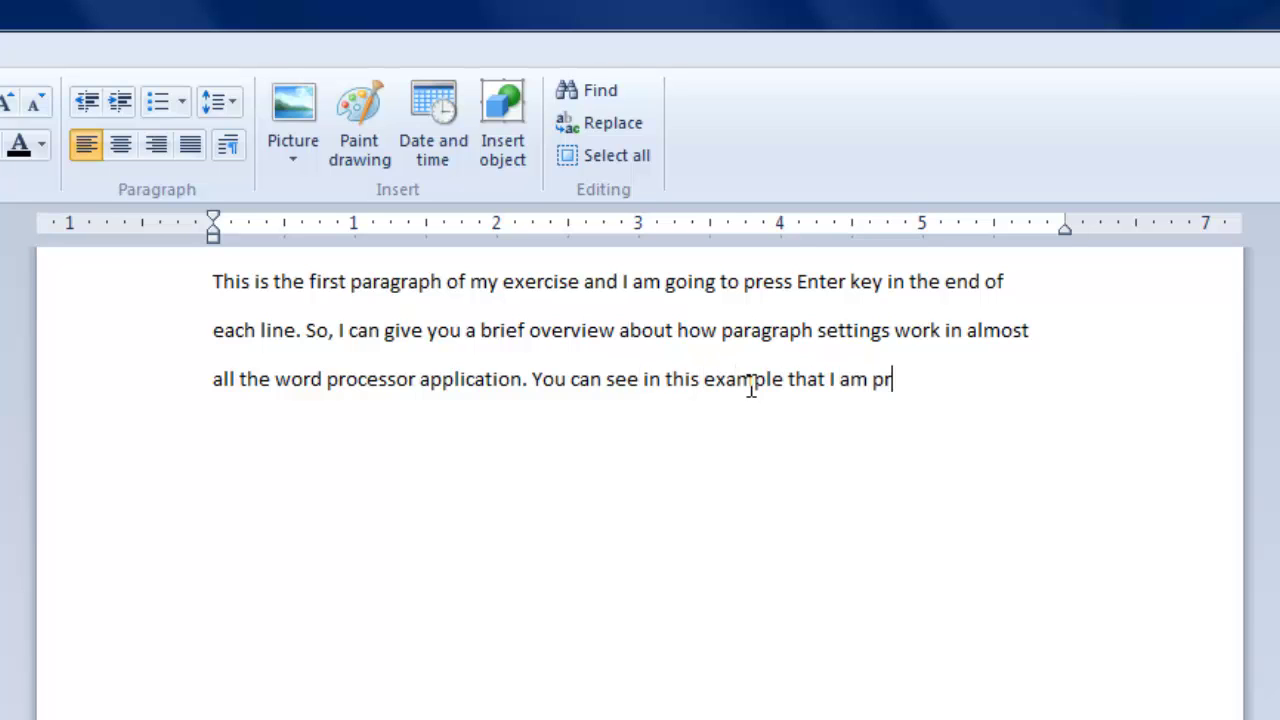
{"action": "type", "text": "essing Enter key in"}
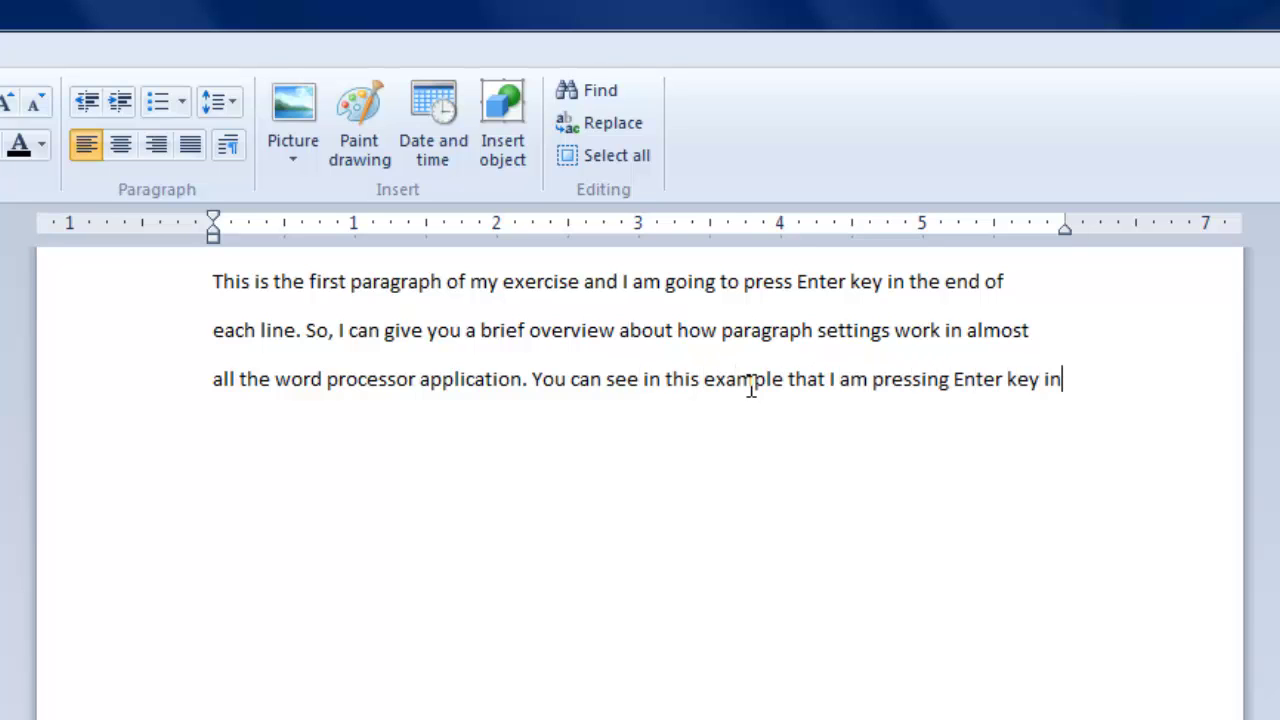
{"action": "key", "text": "BackSpace"}
{"action": "key", "text": "Return"}
- Finish the first paragraph with "in the end of every line of this paragraph." and start a new line
{"action": "type", "text": "in the end of"}
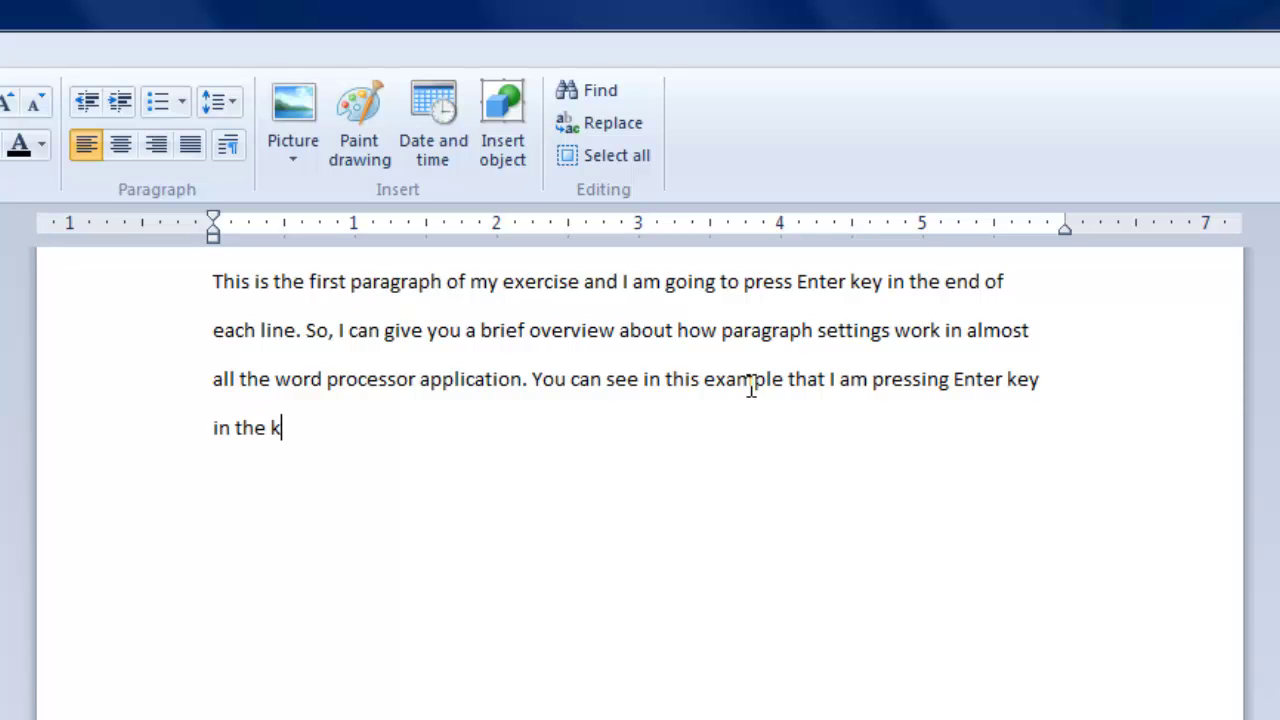
{"action": "type", "text": " every line of th"}
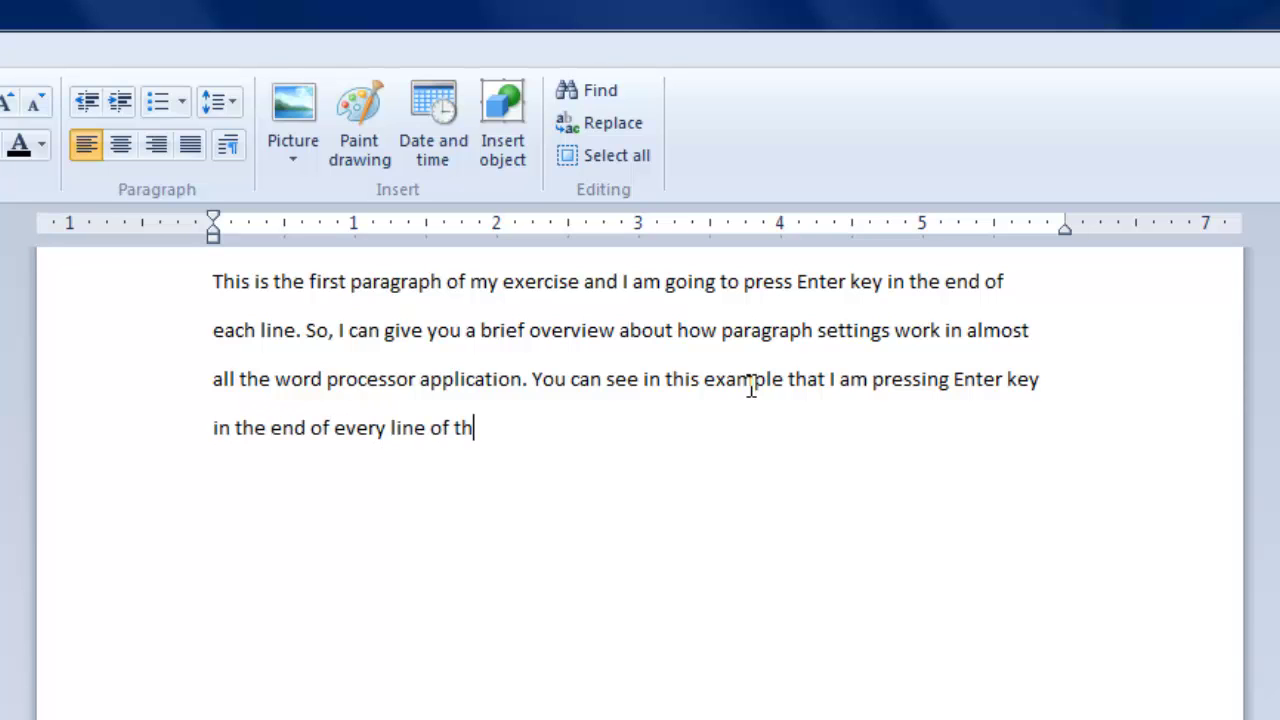
{"action": "type", "text": "is paragraph."}
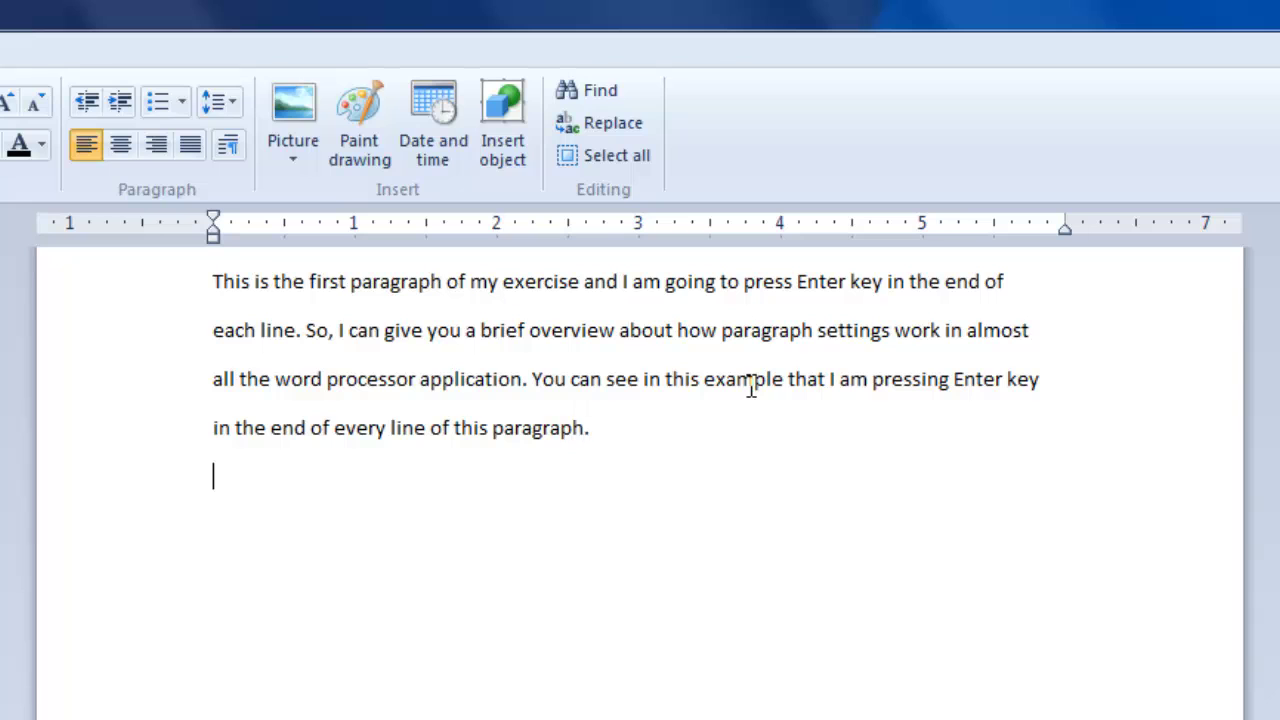
- Begin the second paragraph with "This is the second paragraph of our exercise and this time I am continuously write this"
{"action": "type", "text": "This is the second "}
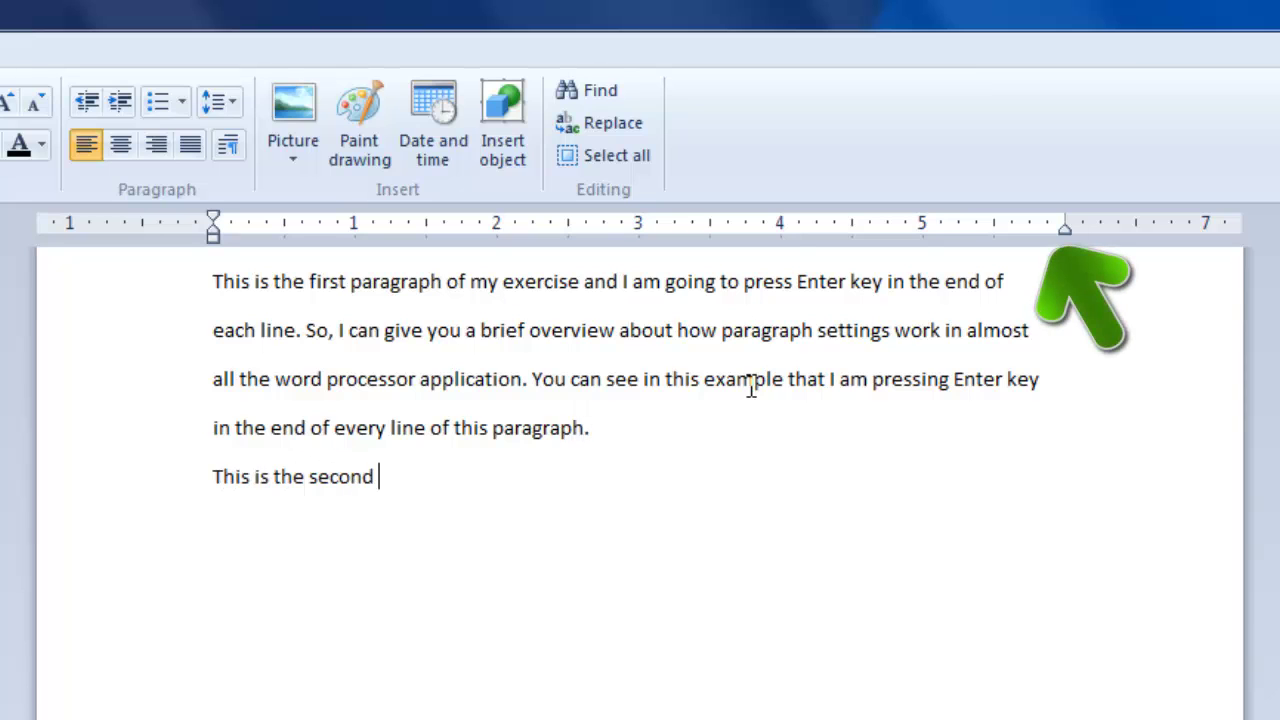
{"action": "type", "text": "paragra"}
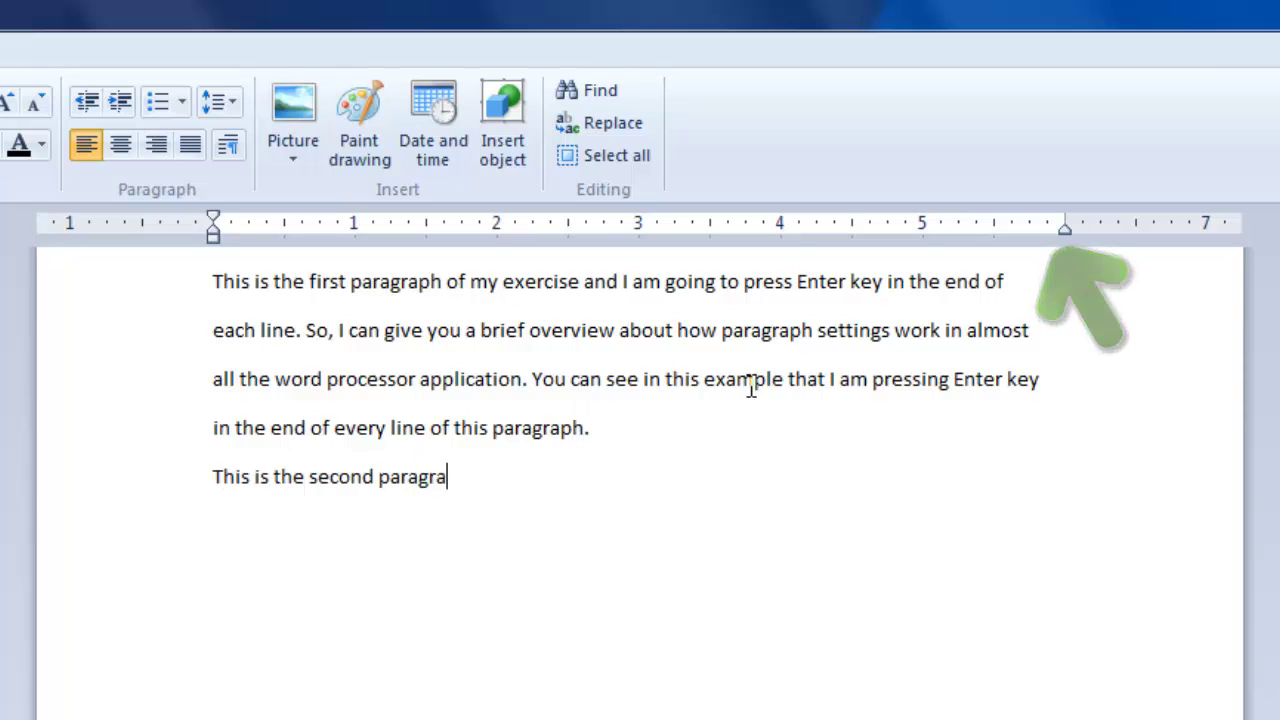
{"action": "type", "text": "ph of our ex"}
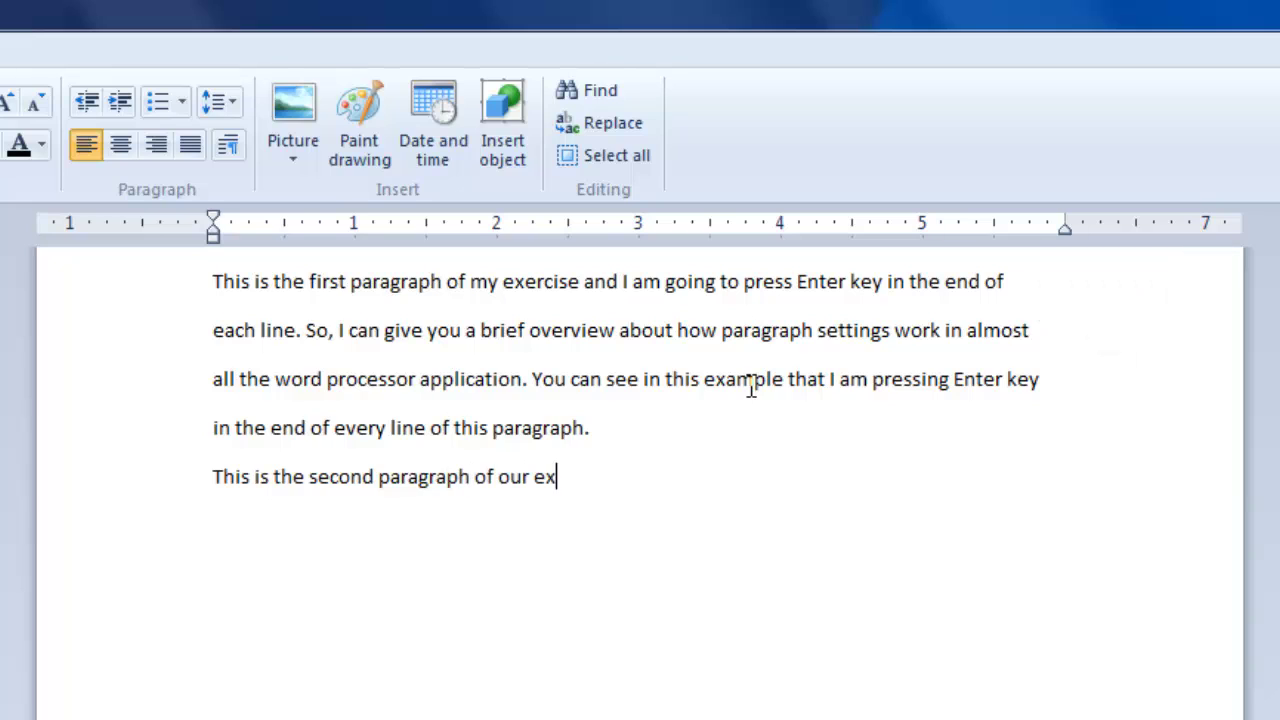
{"action": "type", "text": "ercise and th"}
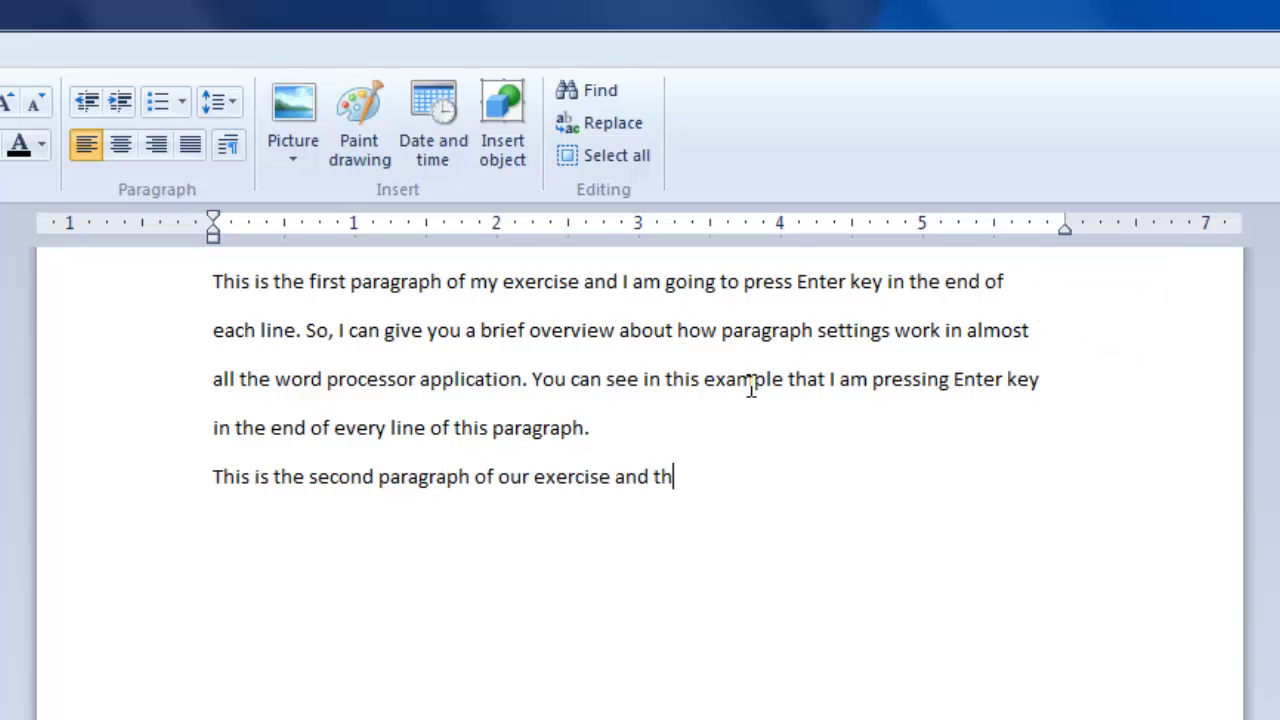
{"action": "type", "text": "is time I am contin"}
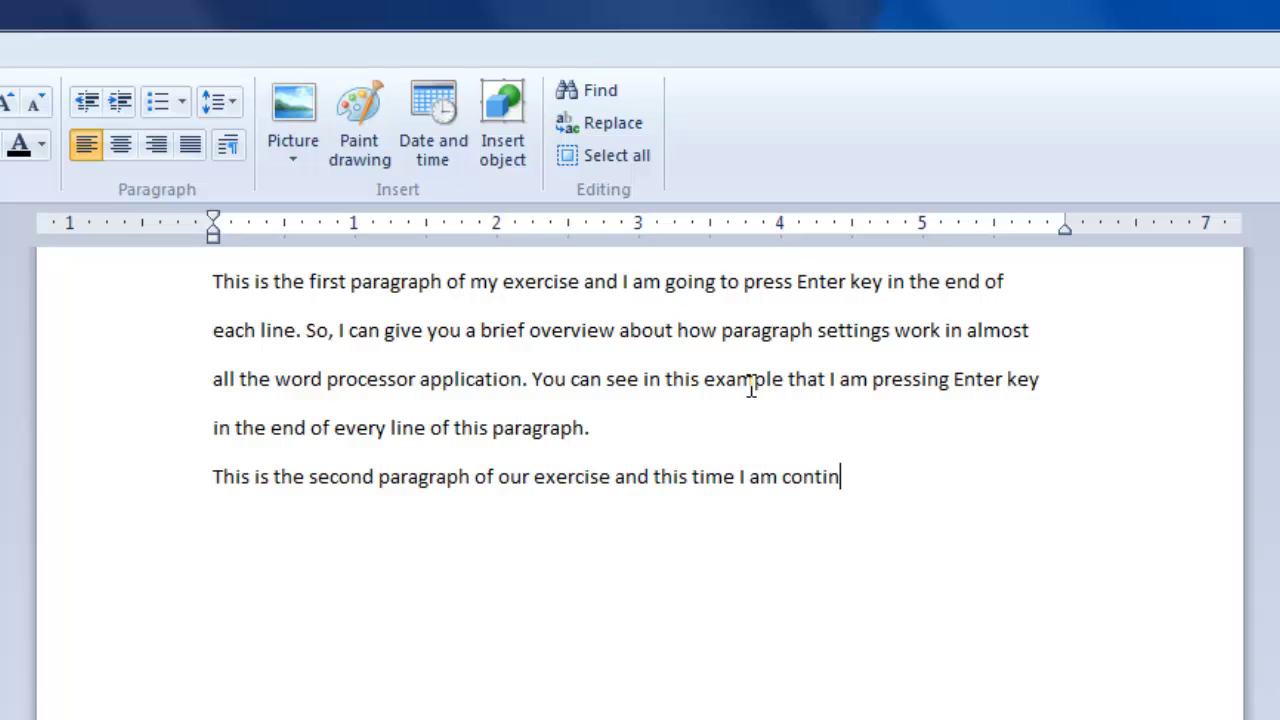
{"action": "type", "text": "usoousl"}
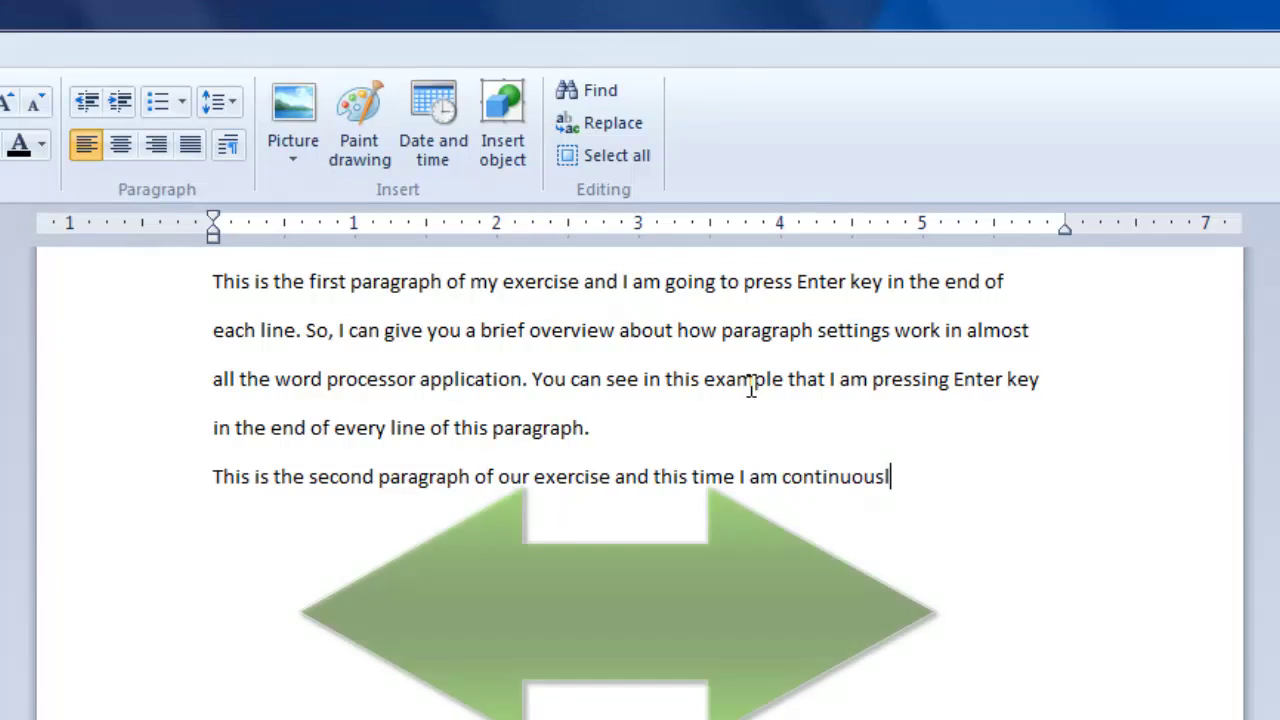
{"action": "type", "text": "y write this par"}
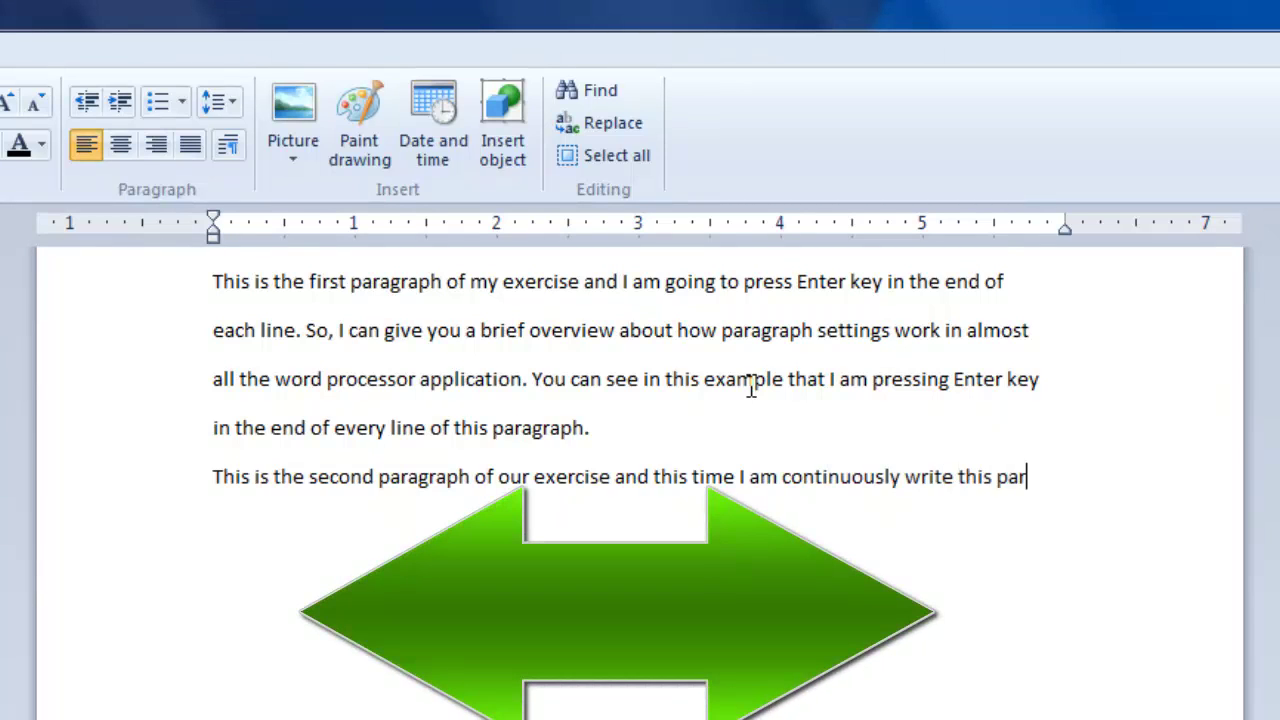
- Continue the sentence without a manual line break: "paragraph without pressing enter key in the end of every line"
{"action": "type", "text": "agraph without pore"}
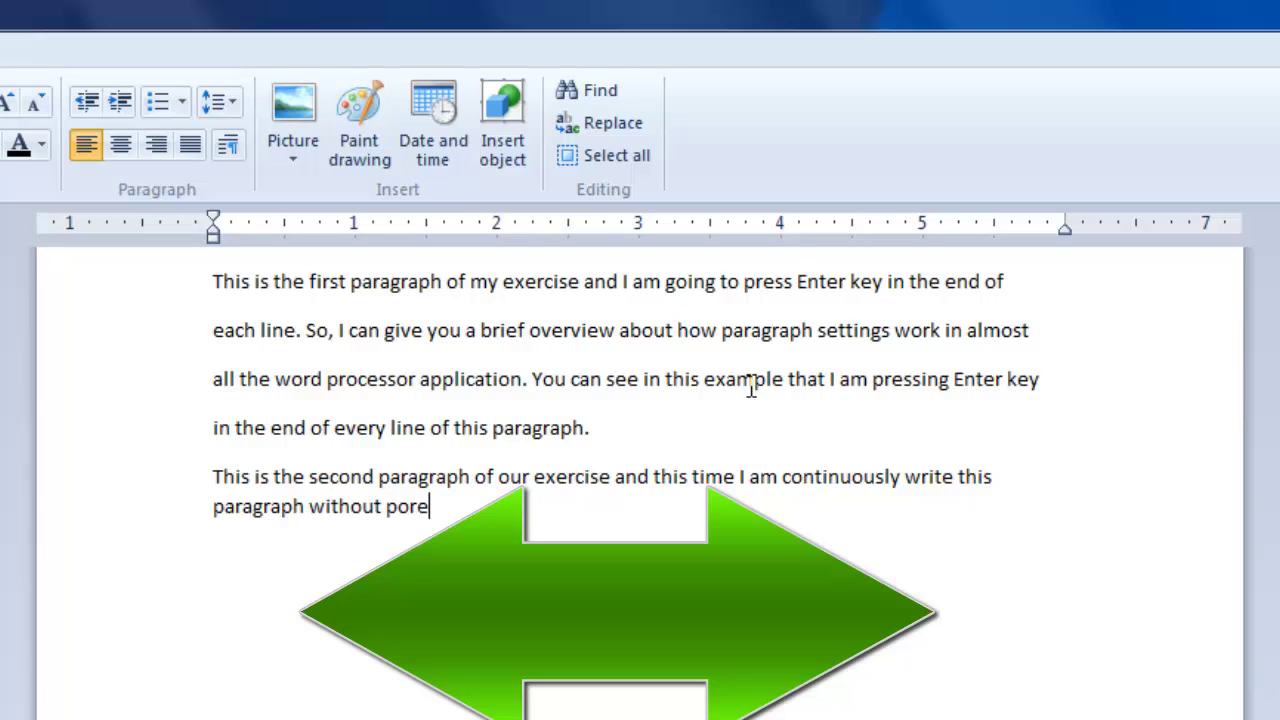
{"action": "key", "text": "BackSpace"}
{"action": "key", "text": "BackSpace"}
{"action": "key", "text": "BackSpace"}
{"action": "type", "text": "ressing enter key in the endof"}
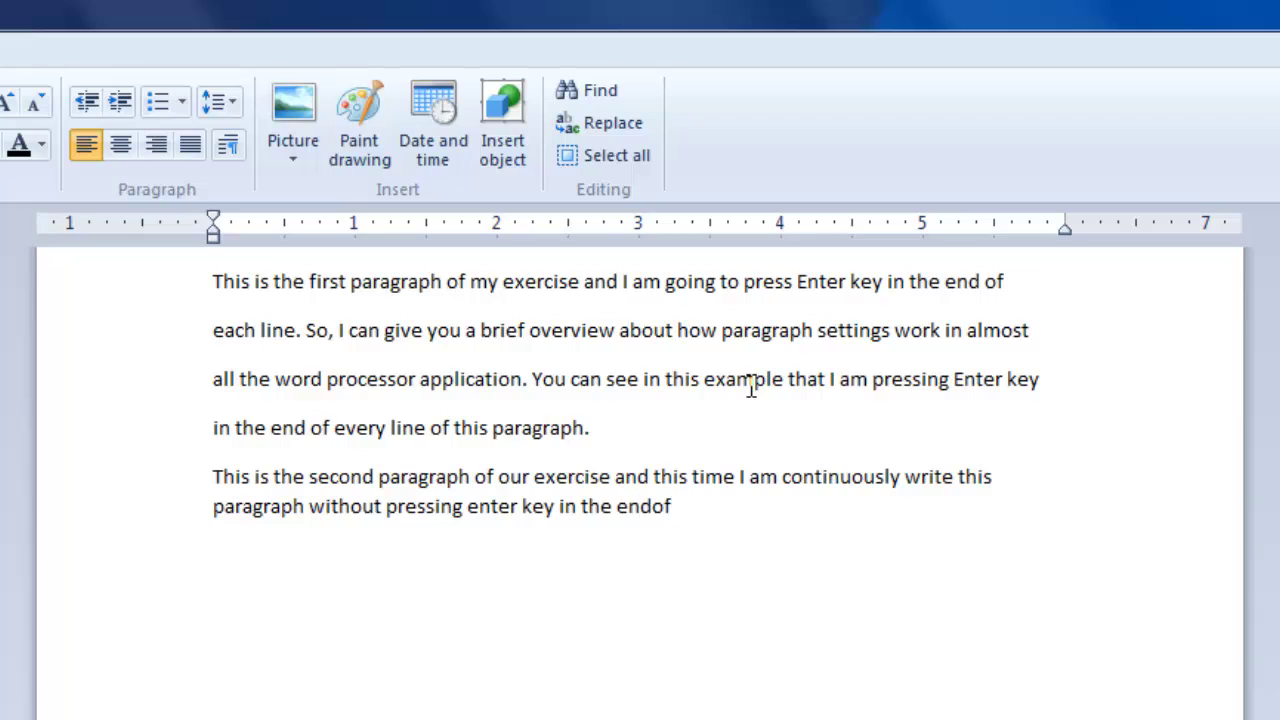
{"action": "key", "text": "BackSpace"}
{"action": "key", "text": "BackSpace"}
{"action": "key", "text": "BackSpace"}
{"action": "type", "text": "of every line"}
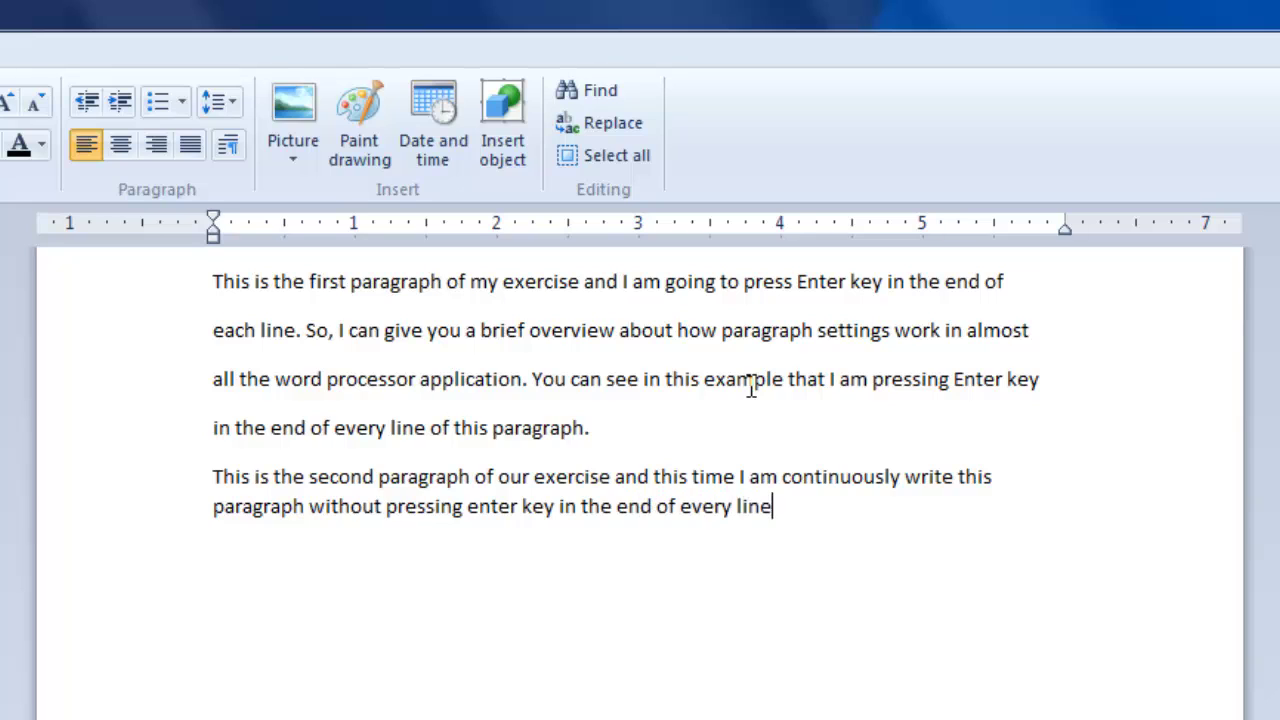
- Add ". Because, now I know that to make a paragrpraph, I have to continuously type it without pressing enter key." to the second paragraph
{"action": "type", "text": ". Because, now I k"}
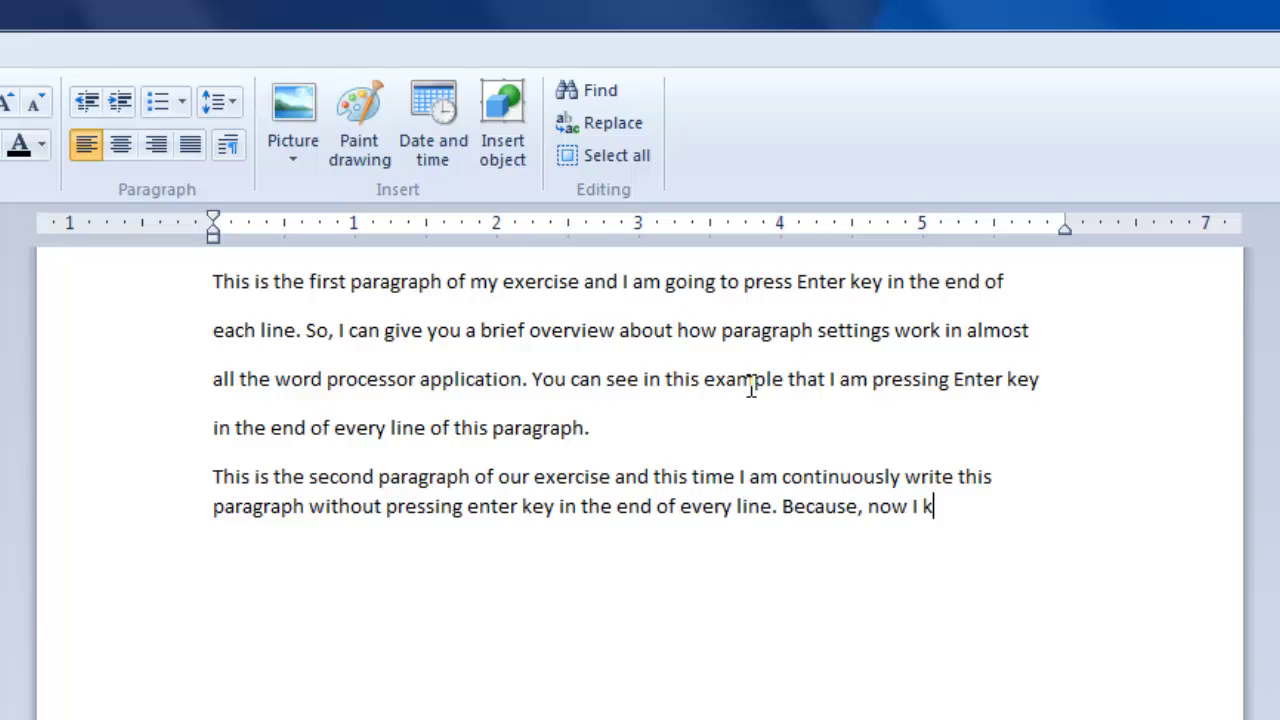
{"action": "type", "text": "now that to make a pa"}
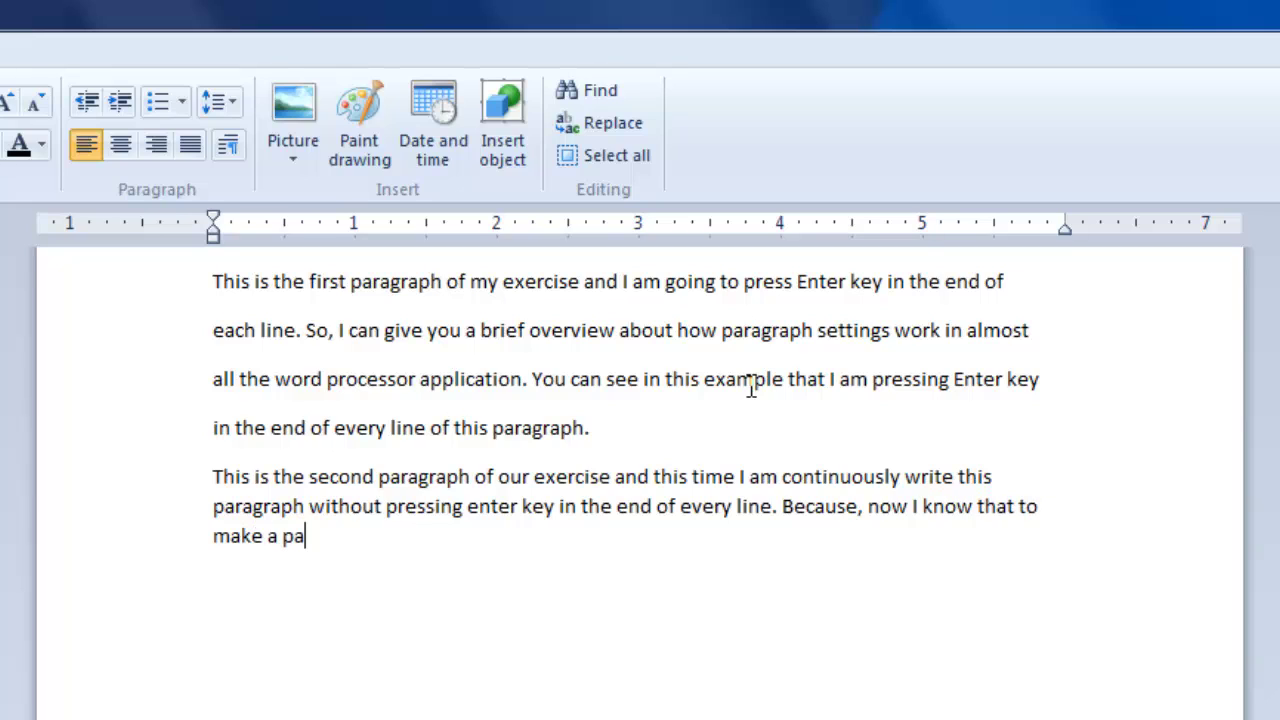
{"action": "type", "text": "ragrpah"}
{"action": "key", "text": "BackSpace"}
{"action": "type", "text": "raph, I ha"}
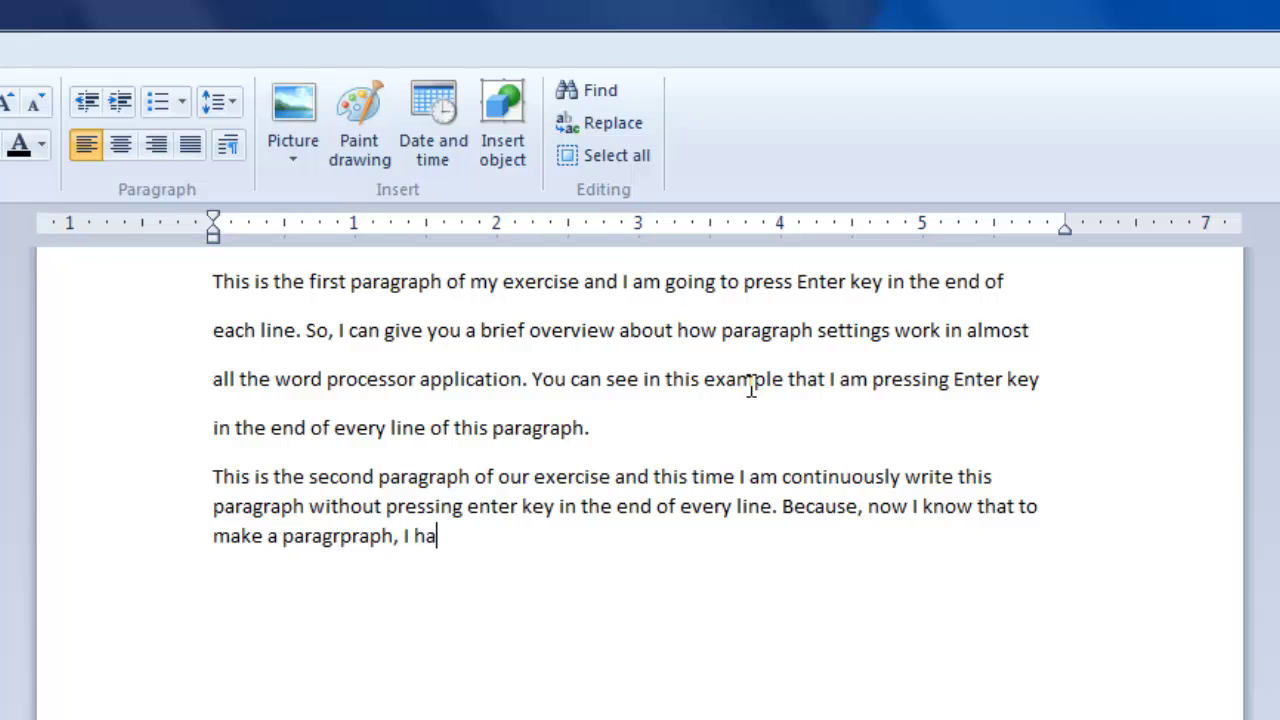
{"action": "type", "text": "ve to continuousl"}
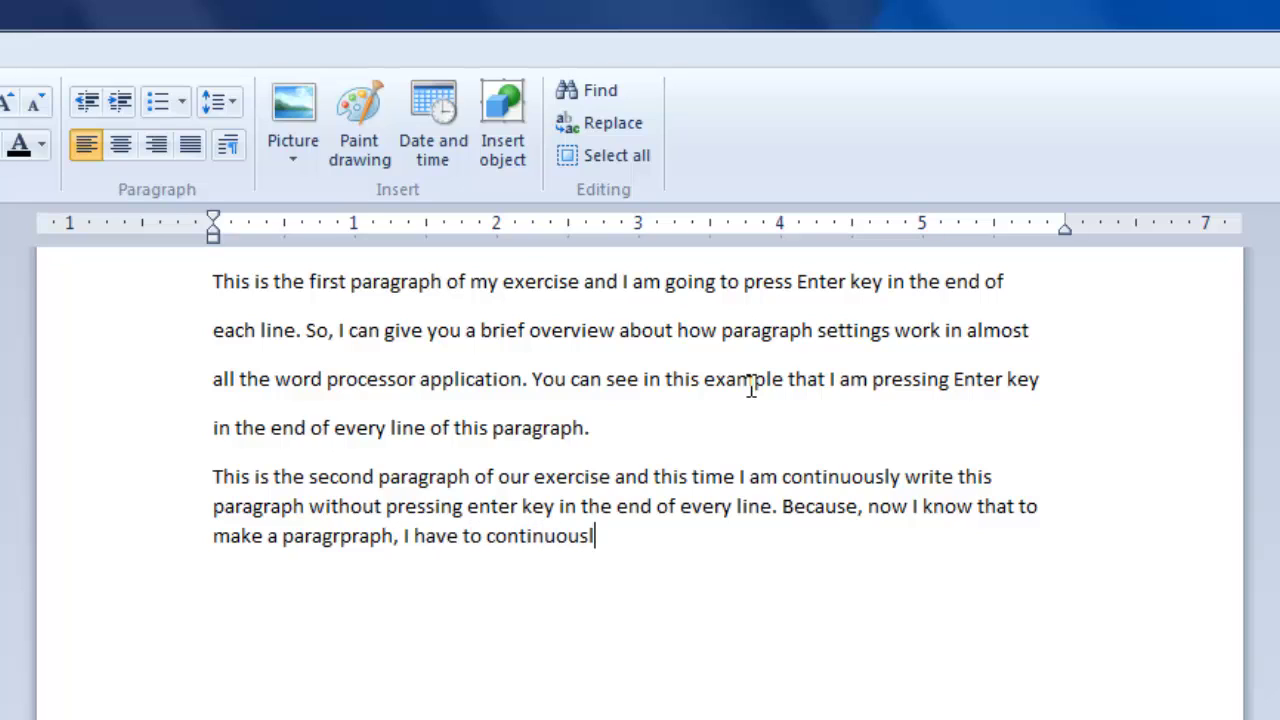
{"action": "type", "text": "y type it without "}
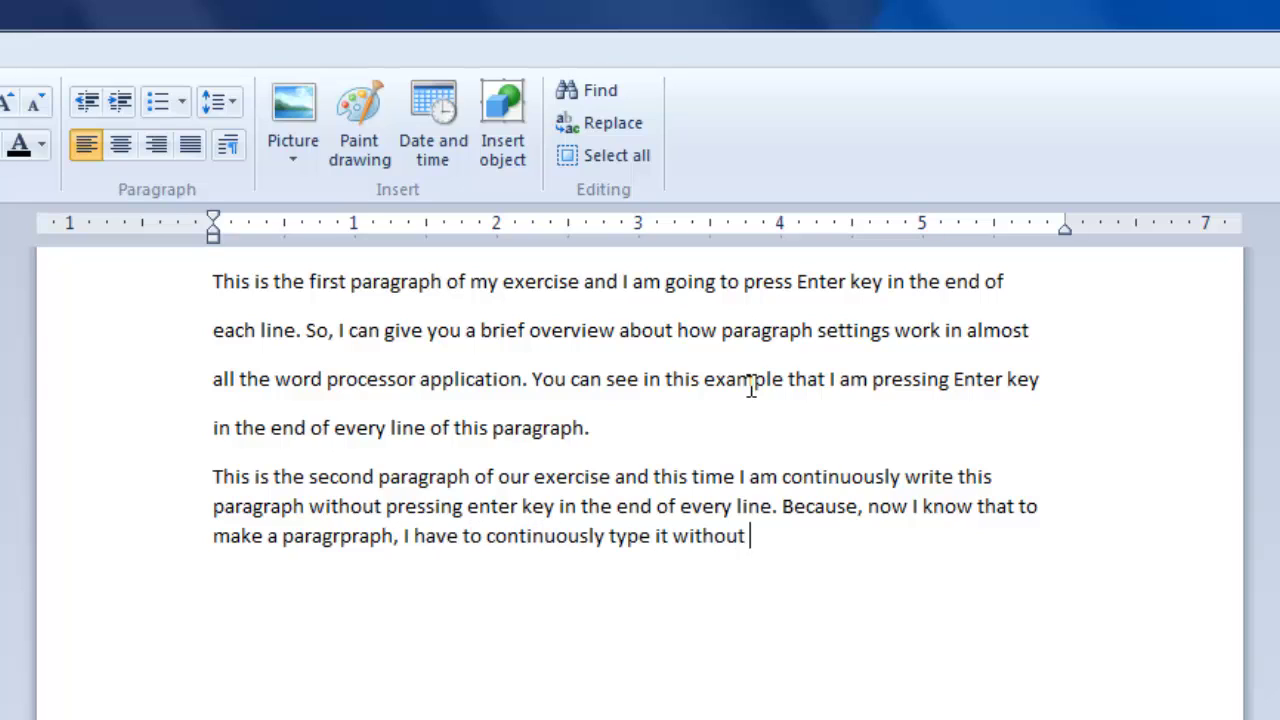
{"action": "type", "text": "pressing enter key. "}
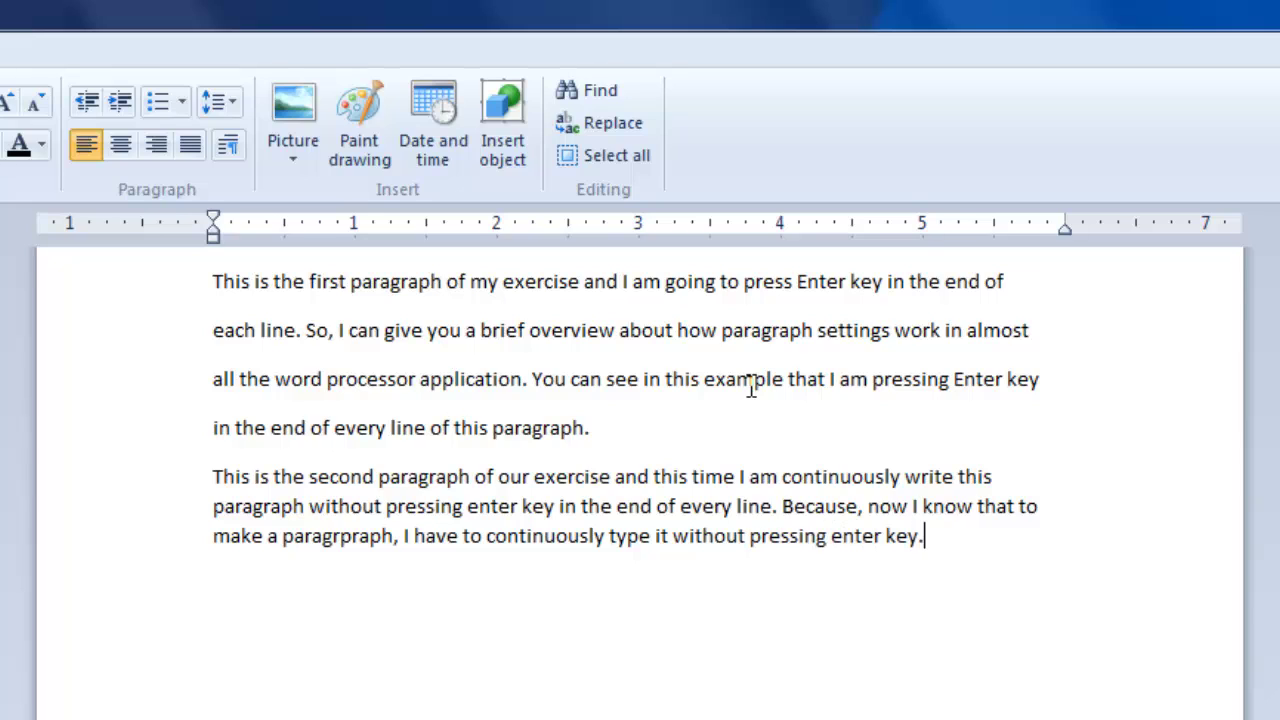
- Continue the second paragraph with "Now, you will see a big difference between in the formatting of b"
{"action": "type", "text": "Now, you will see a "}
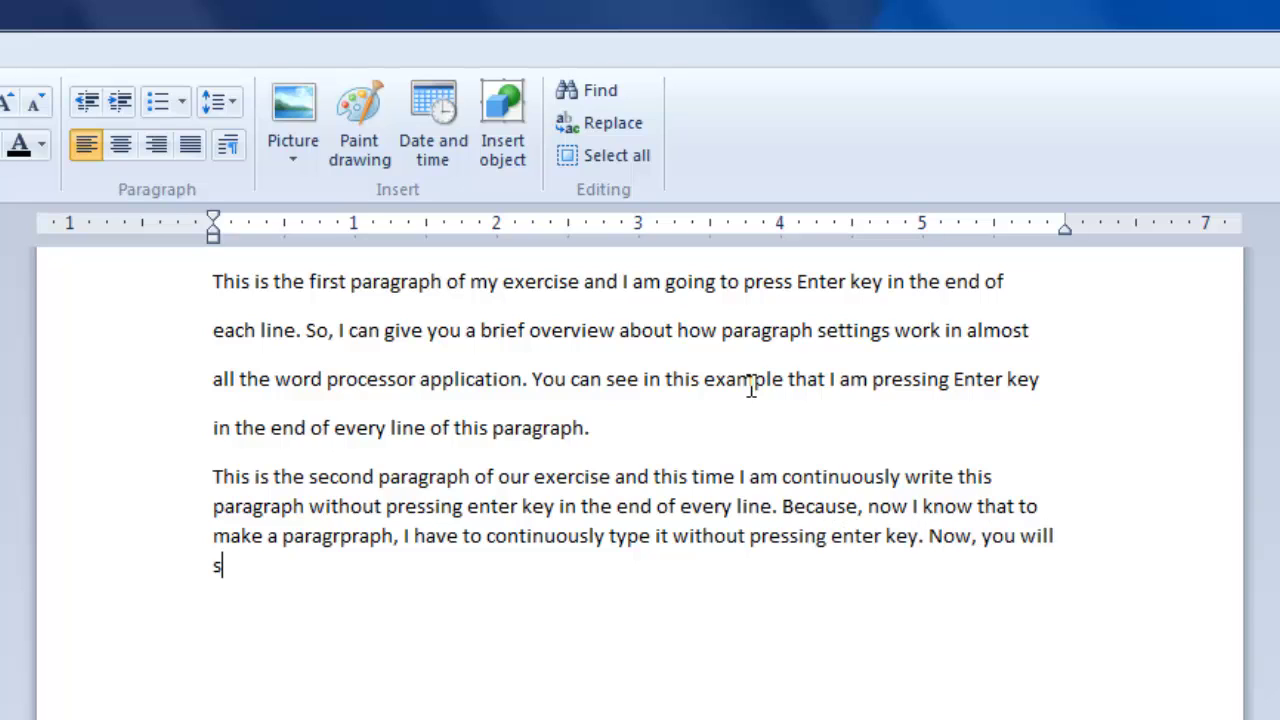
{"action": "type", "text": "big differe"}
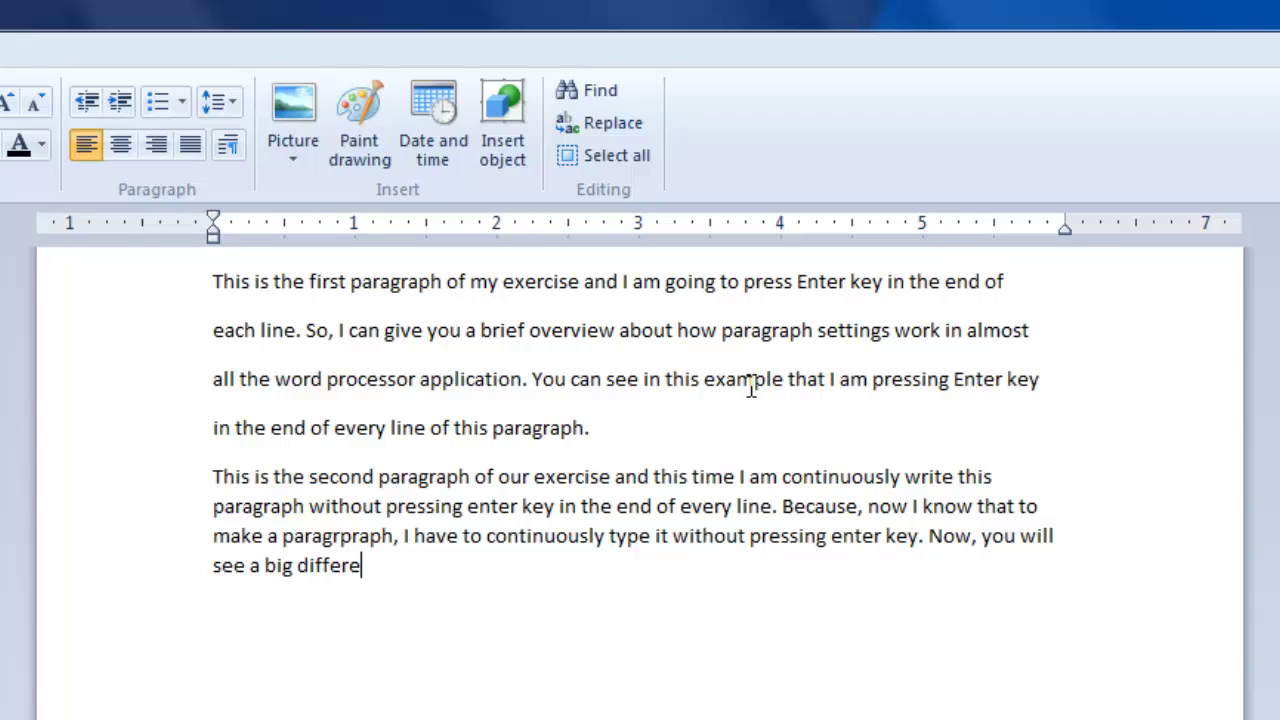
{"action": "type", "text": "nce between in"}
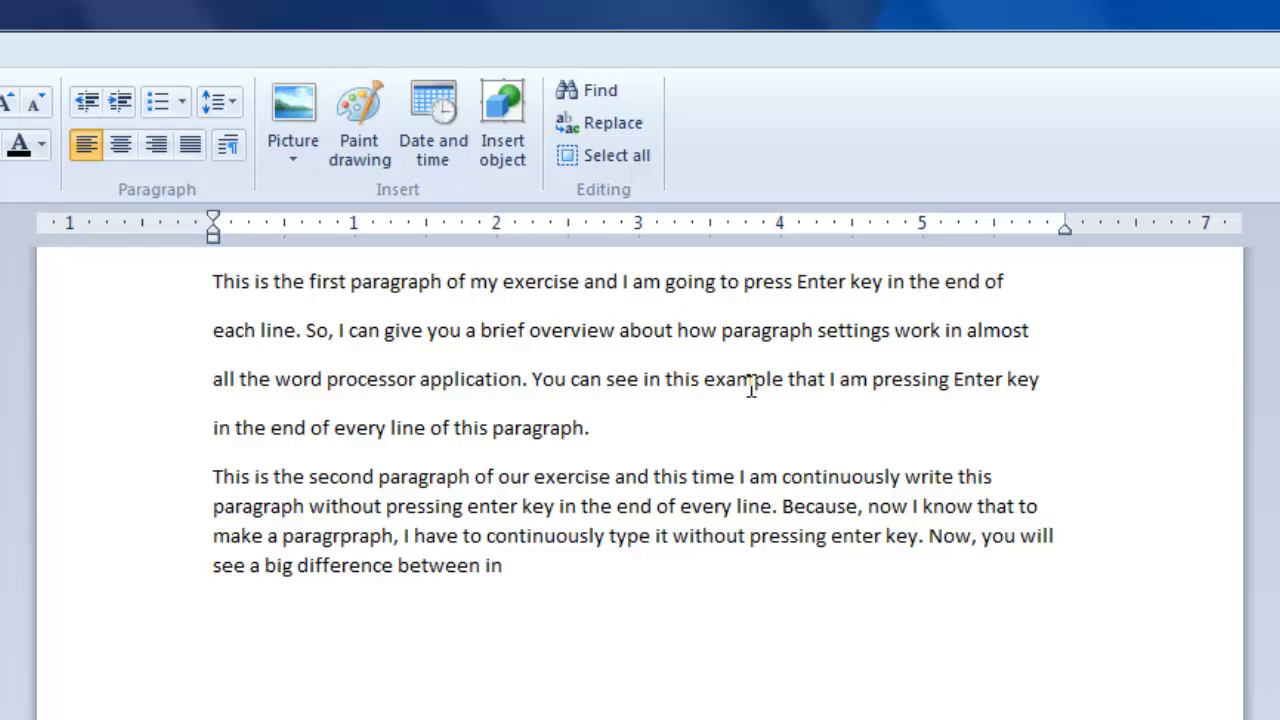
{"action": "key", "text": "BackSpace"}
{"action": "key", "text": "BackSpace"}
{"action": "type", "text": "in the formatting of b"}
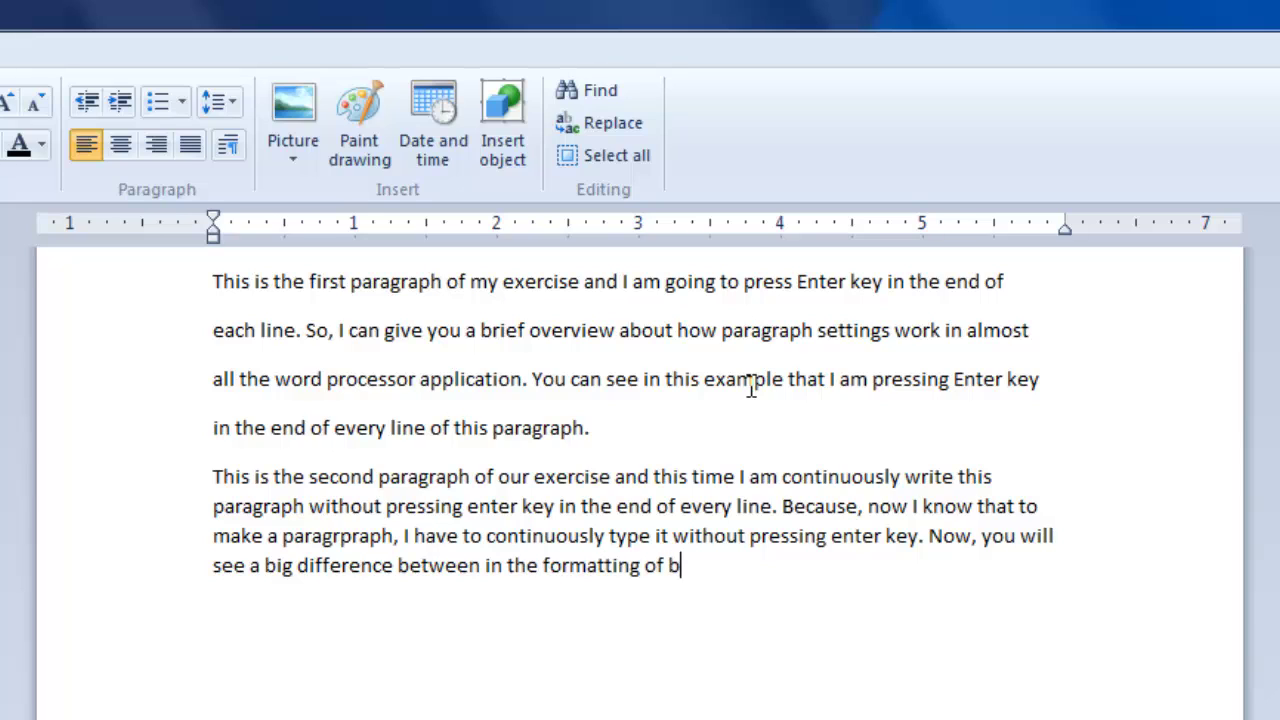
- Finish the second paragraph with "oth paragraphs. So, here we go with our next commands of Microsoft Wordpad."
{"action": "type", "text": "oth paragraphs. So"}
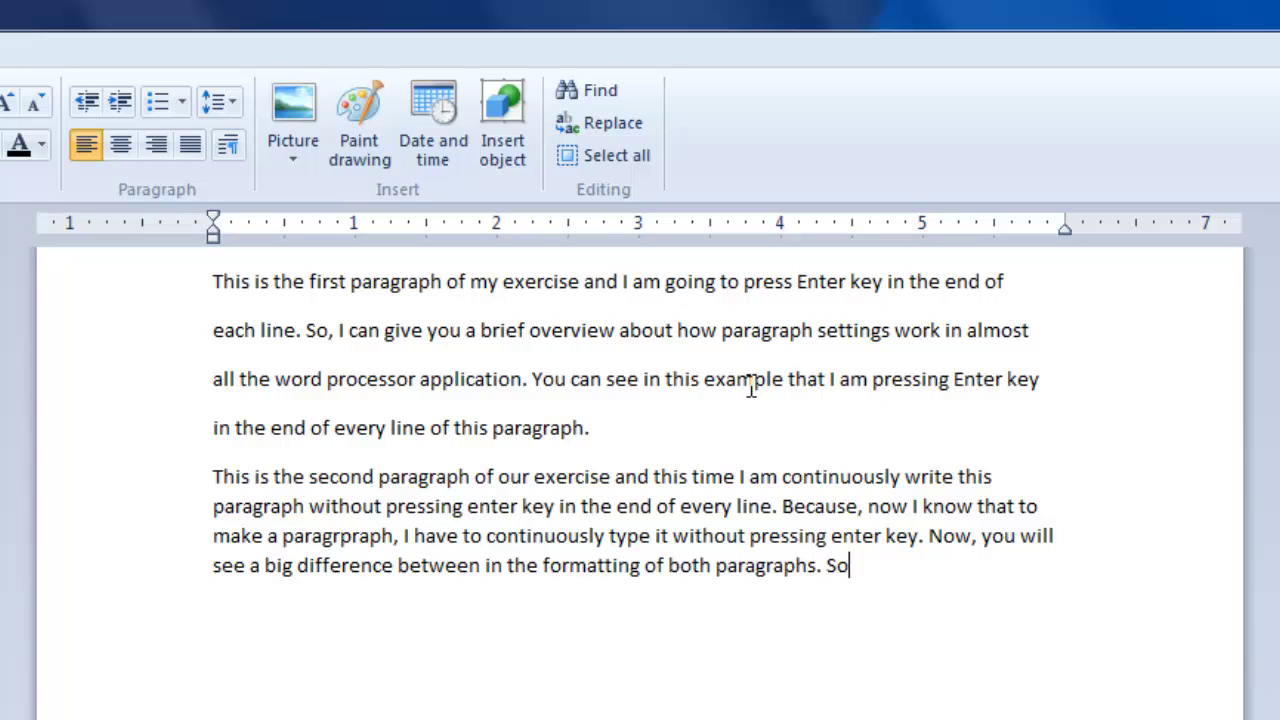
{"action": "type", "text": ", here we go with out"}
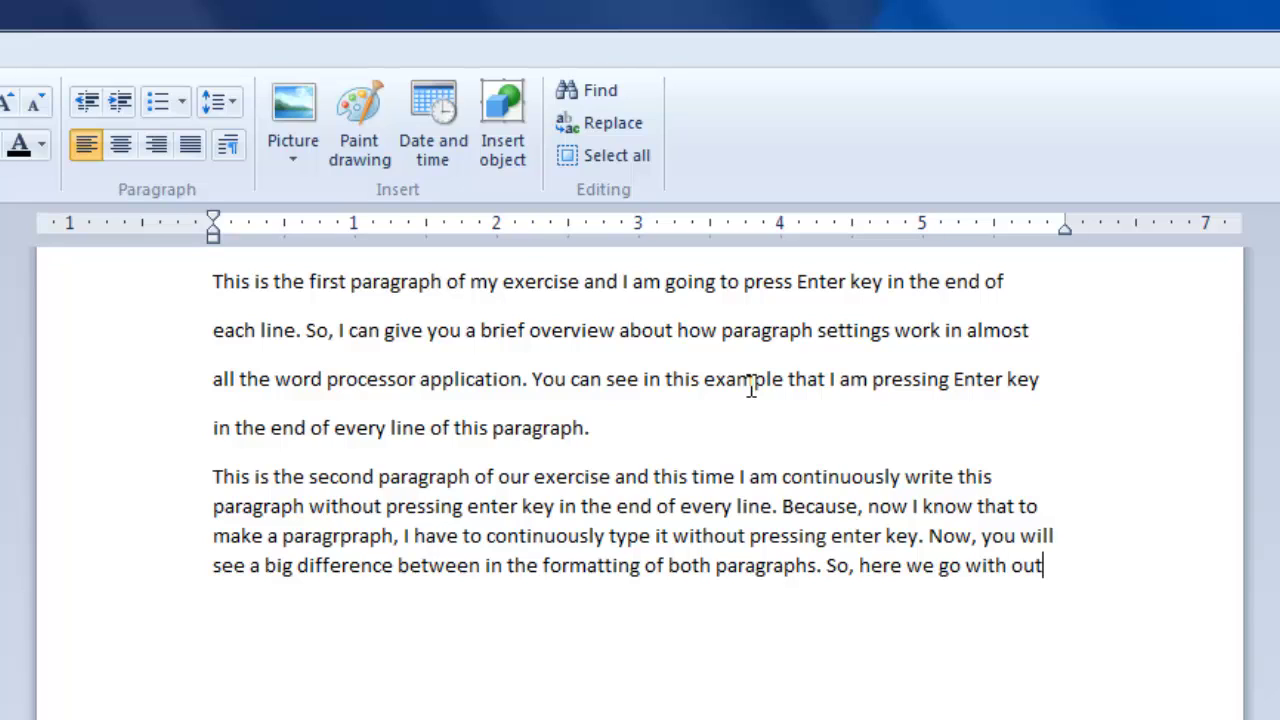
{"action": "key", "text": "BackSpace"}
{"action": "type", "text": "r next commands of Microsoft Wordpad."}
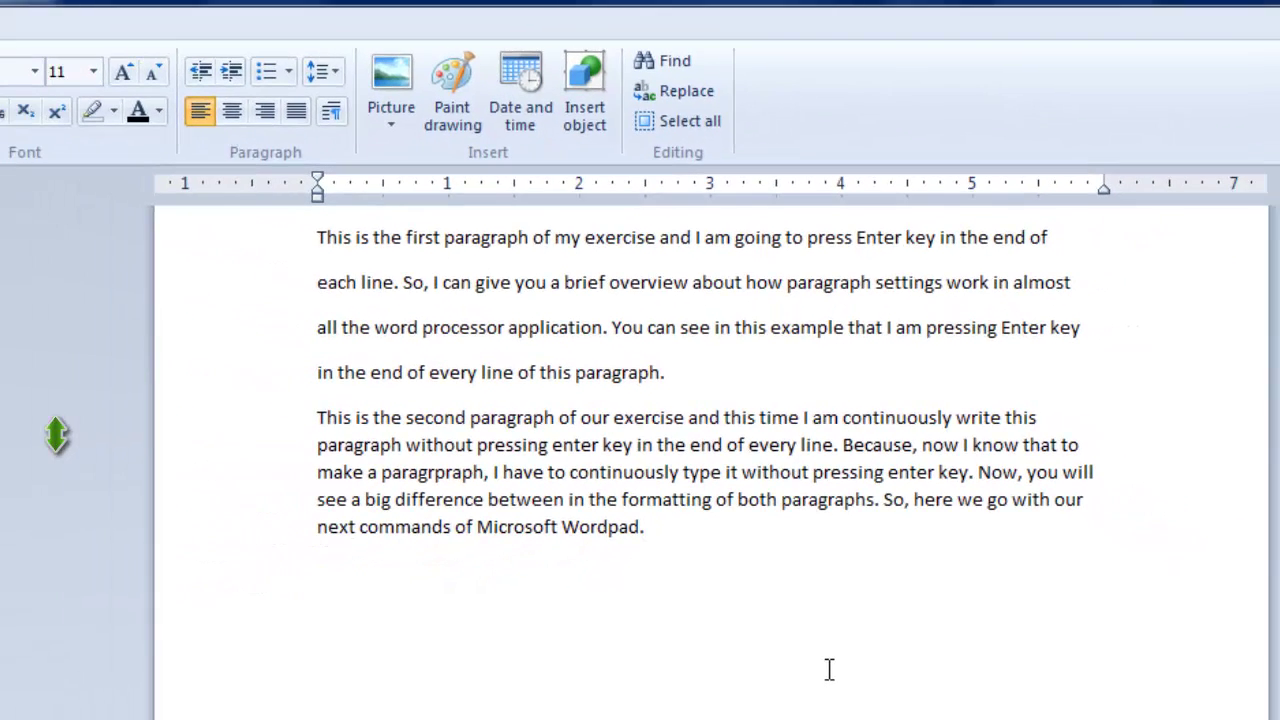
{"action": "left_click", "coordinate": [324, 78]}
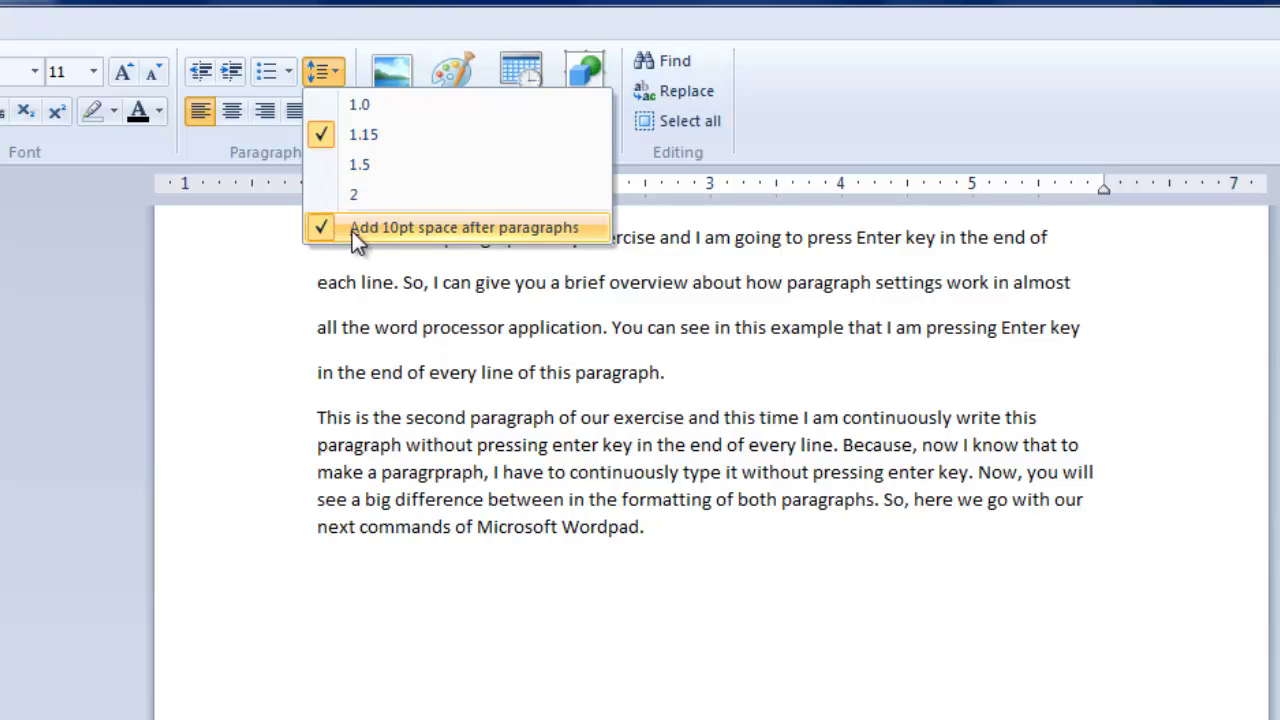
{"action": "left_click", "coordinate": [716, 542]}
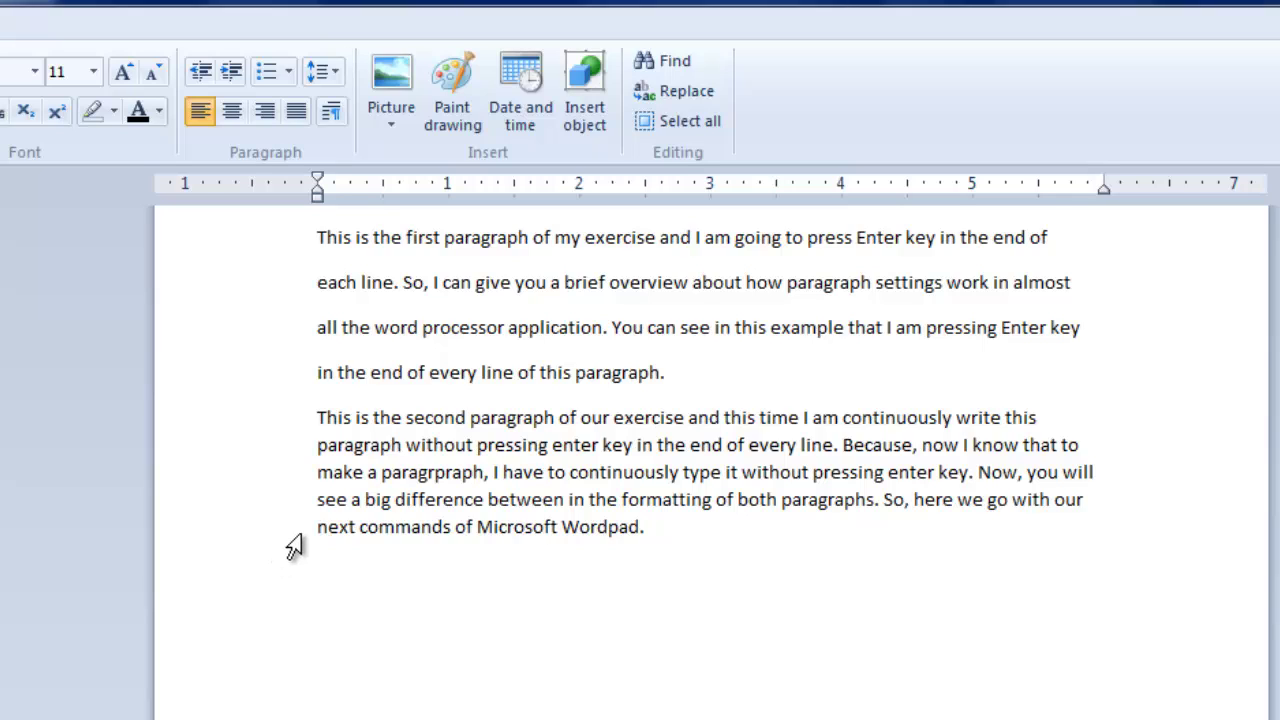
- Justify the whole second paragraph
{"action": "left_click", "coordinate": [310, 420]}
{"action": "left_click_drag", "start_coordinate": [341, 430], "coordinate": [671, 517]}
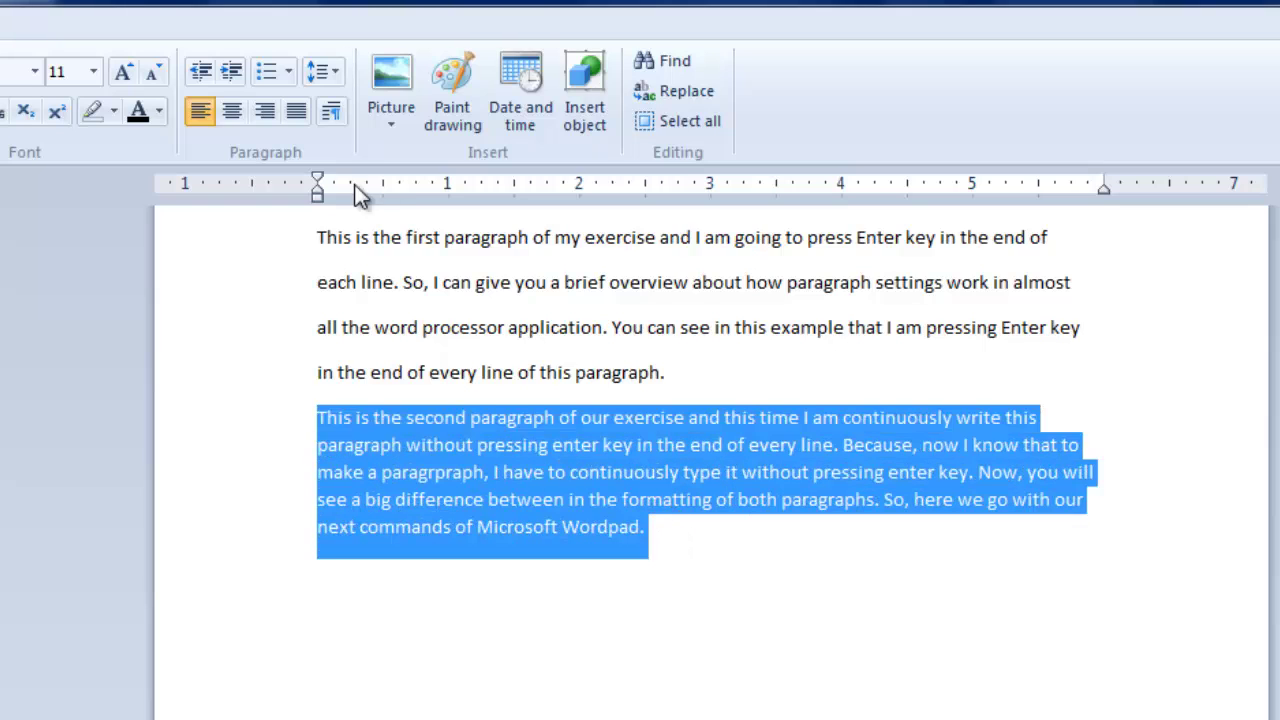
{"action": "left_click", "coordinate": [297, 112]}
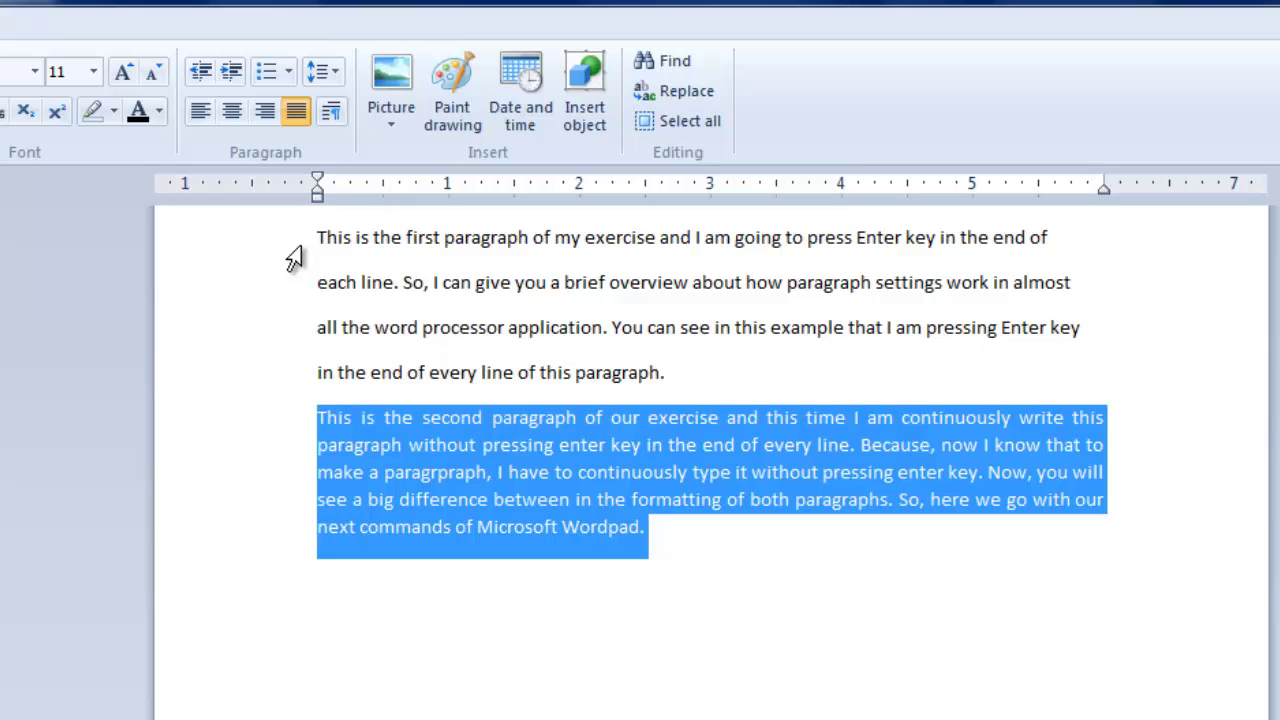
- Apply justified alignment to all four lines of the first paragraph and clear the selection
{"action": "left_click_drag", "start_coordinate": [318, 236], "coordinate": [668, 375]}
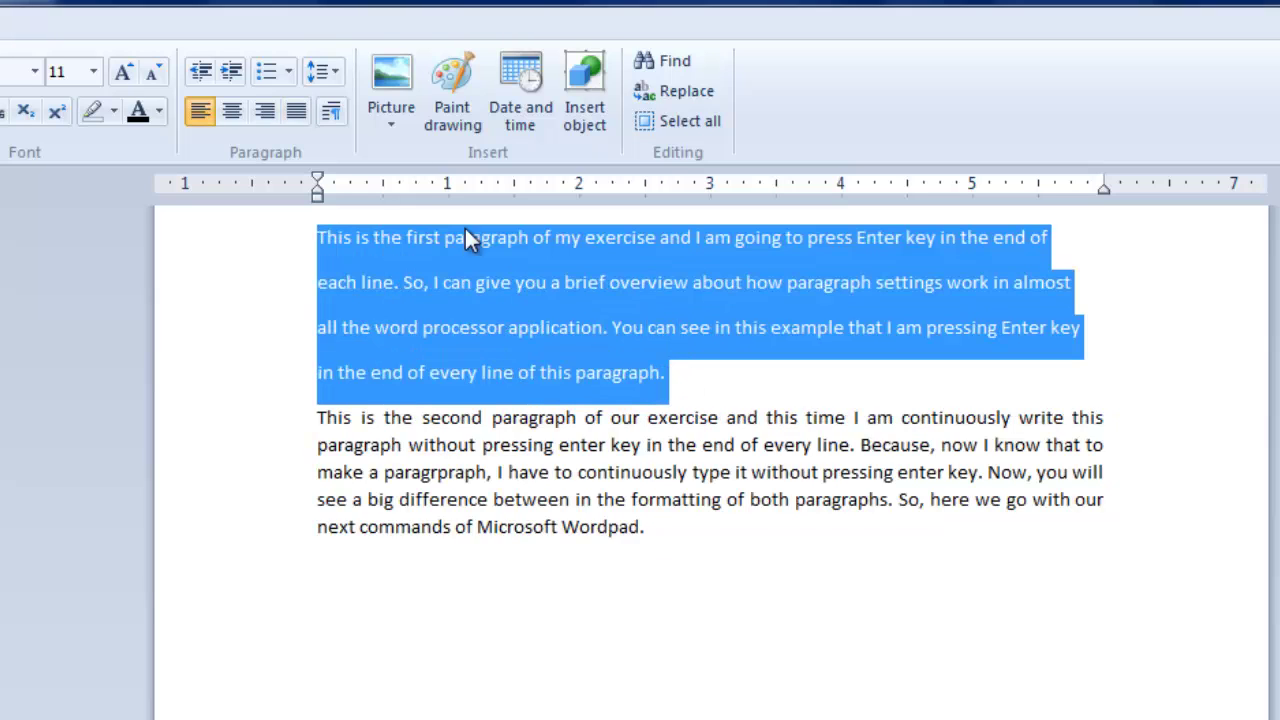
{"action": "left_click", "coordinate": [298, 108]}
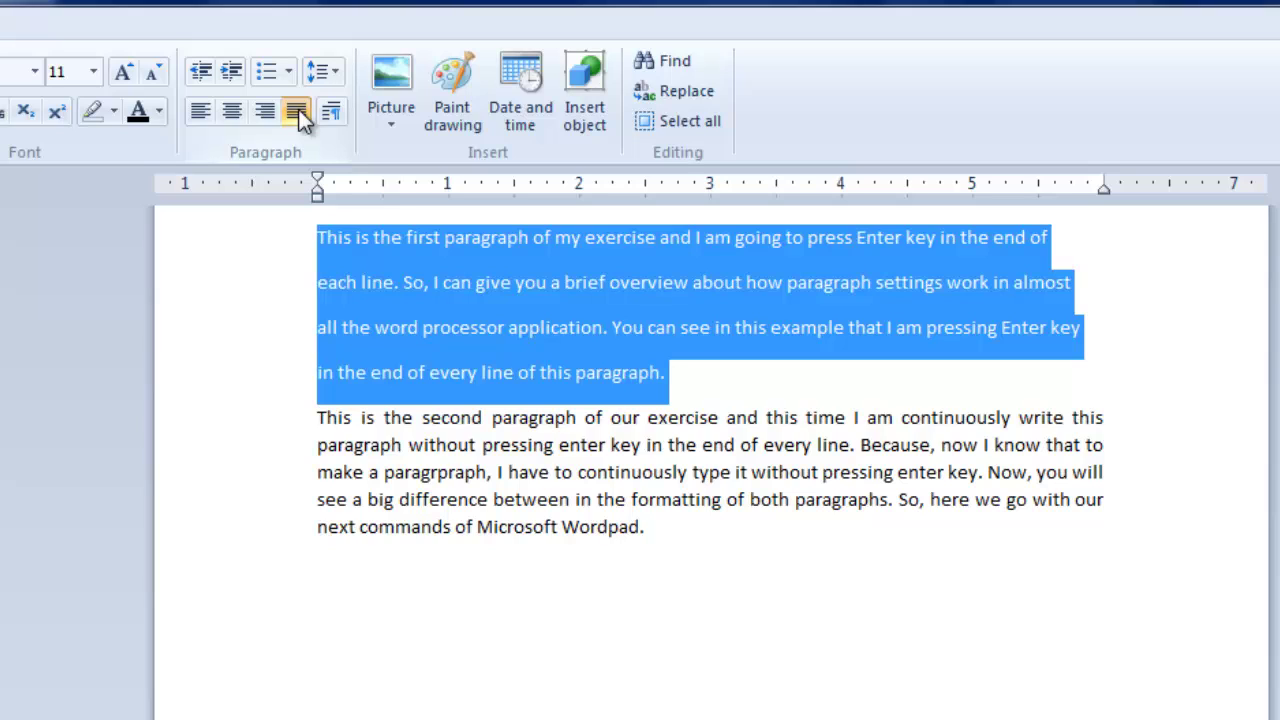
{"action": "left_click", "coordinate": [706, 556]}
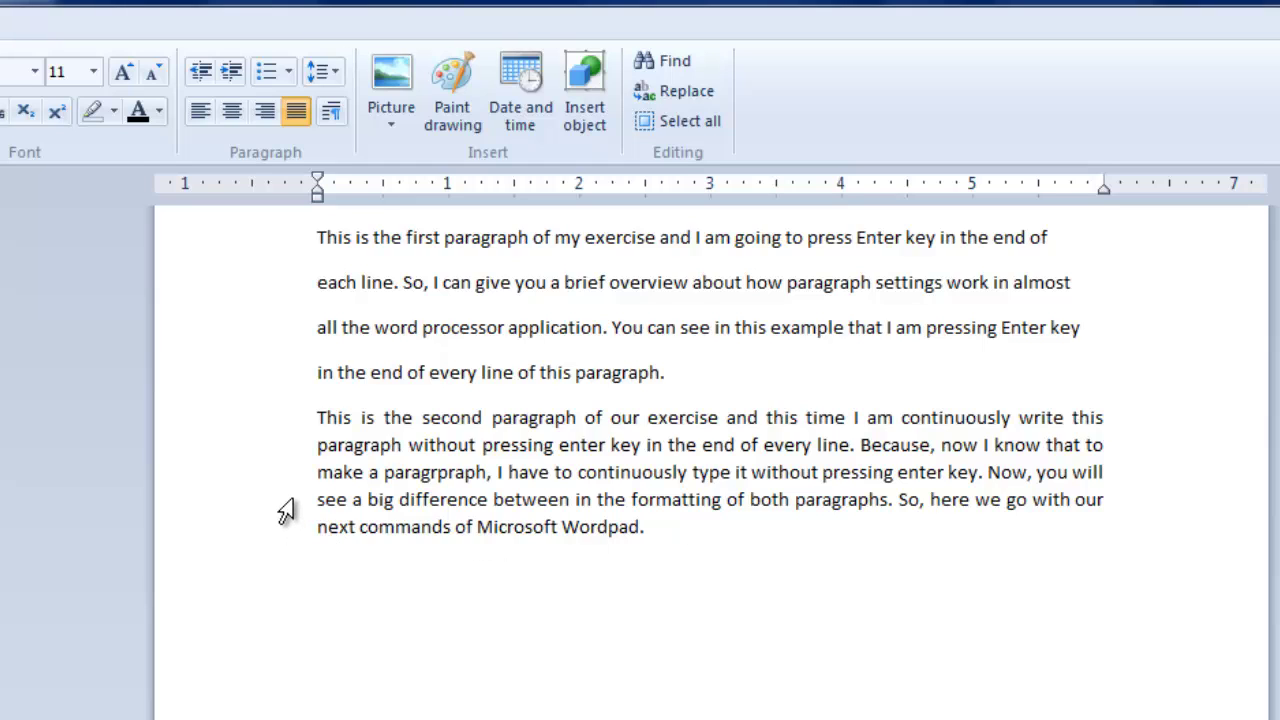
- Try font size 14 on the second paragraph and settle on size 12
{"action": "left_click_drag", "start_coordinate": [300, 422], "coordinate": [651, 543]}
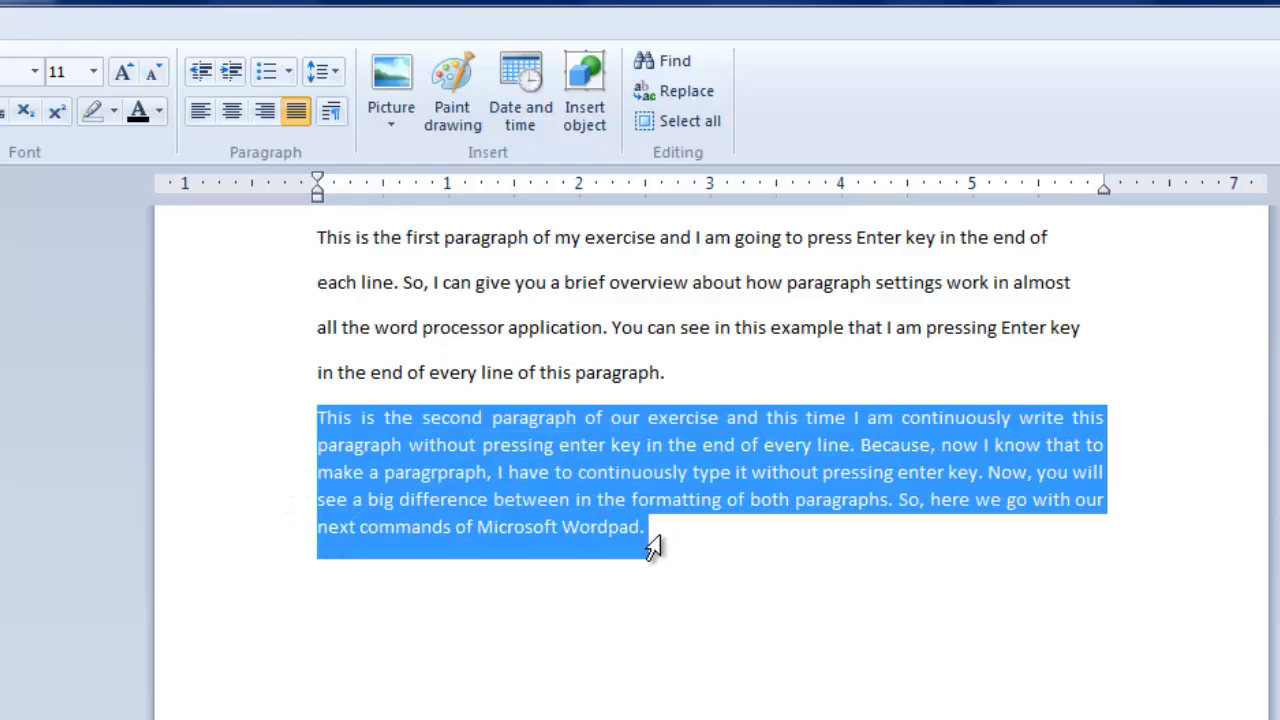
{"action": "left_click", "coordinate": [95, 71]}
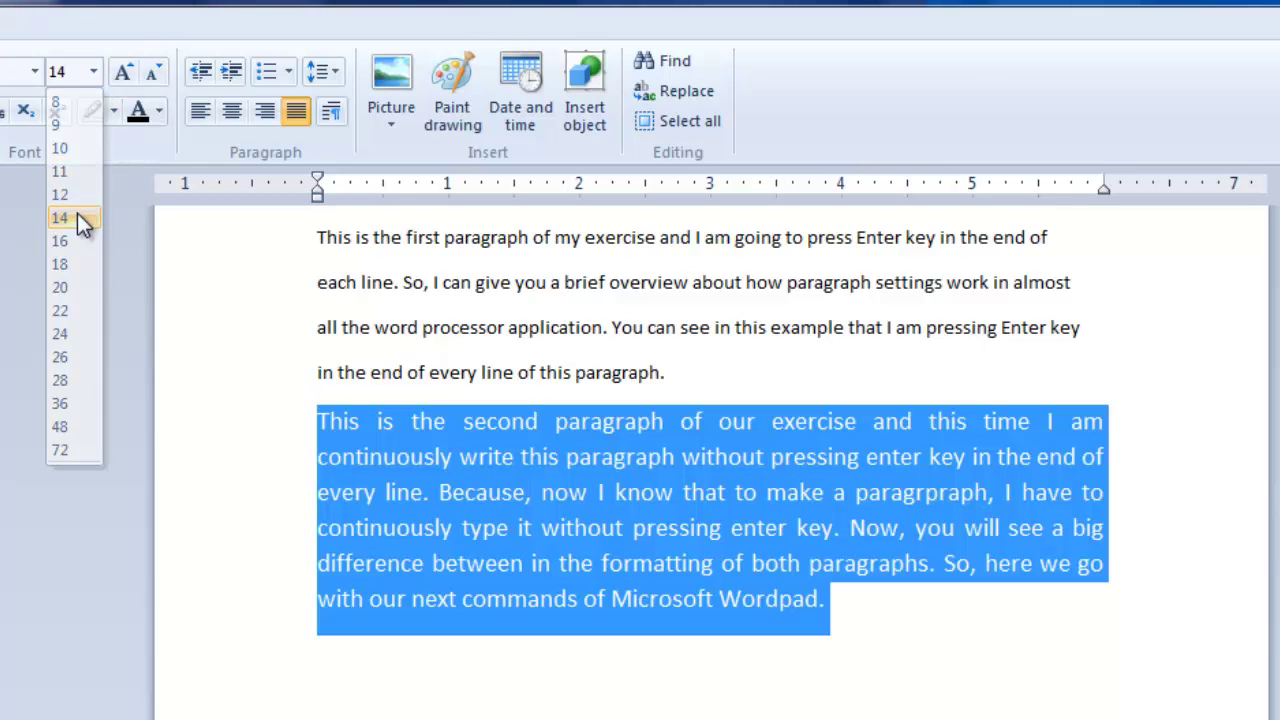
{"action": "left_click", "coordinate": [77, 216]}
{"action": "left_click", "coordinate": [93, 71]}
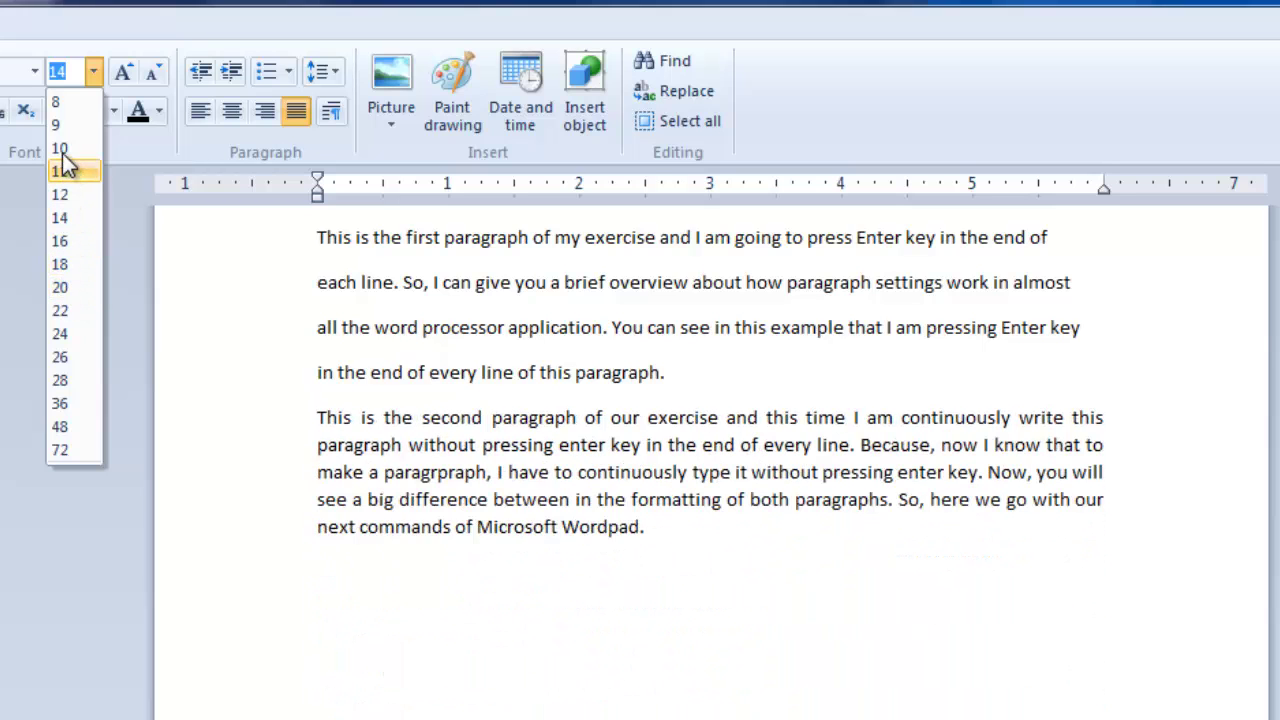
{"action": "left_click", "coordinate": [64, 192]}
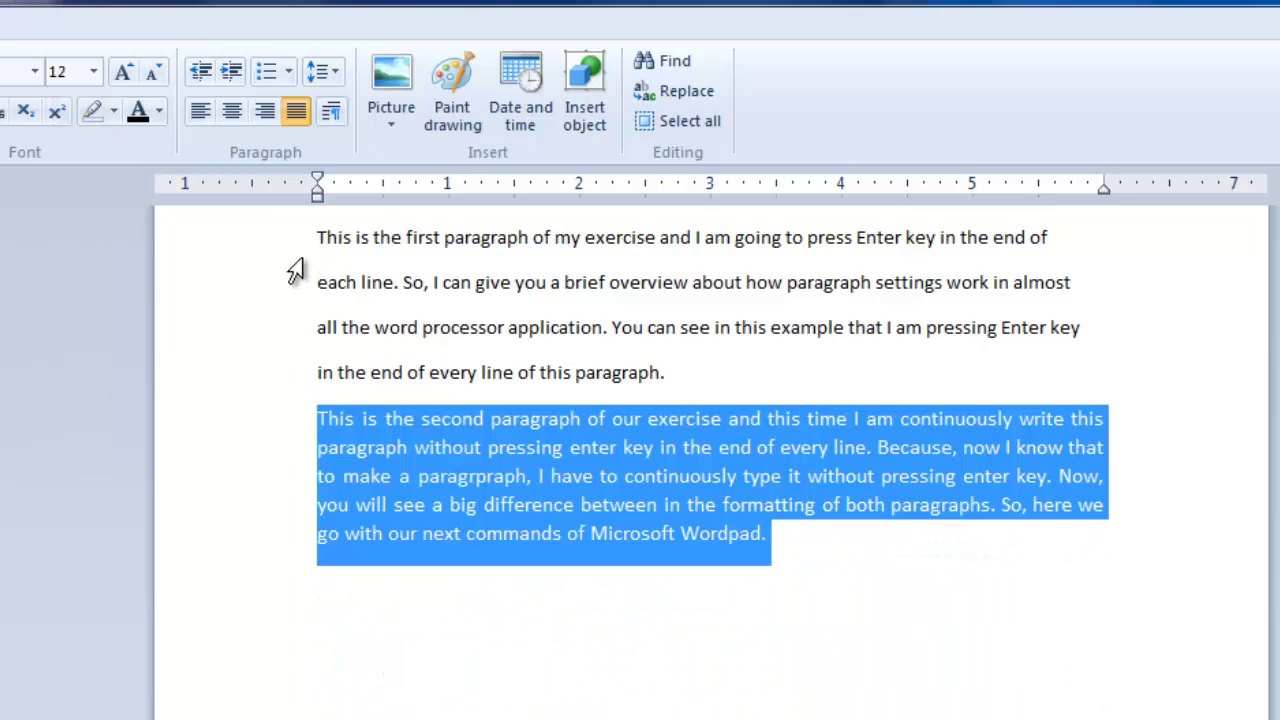
- Try font size 14 on the four lines of the first paragraph and set them back to 11
{"action": "left_click_drag", "start_coordinate": [317, 237], "coordinate": [682, 374]}
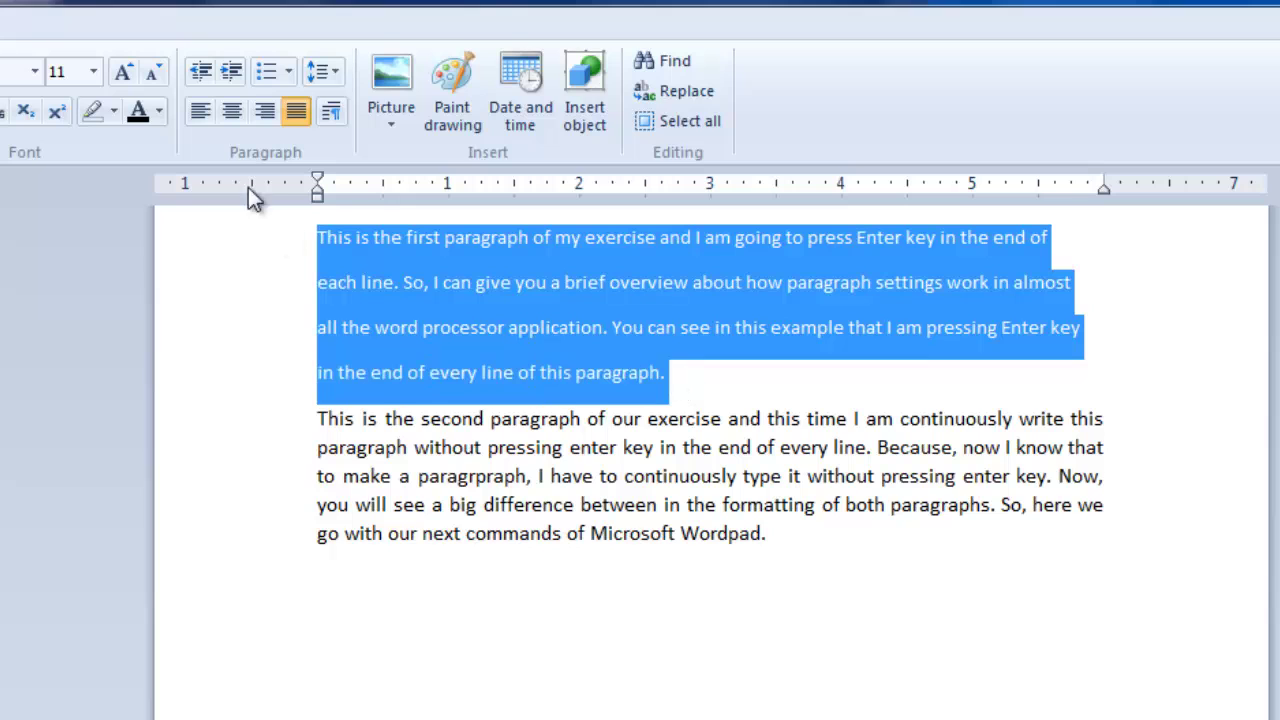
{"action": "left_click", "coordinate": [93, 71]}
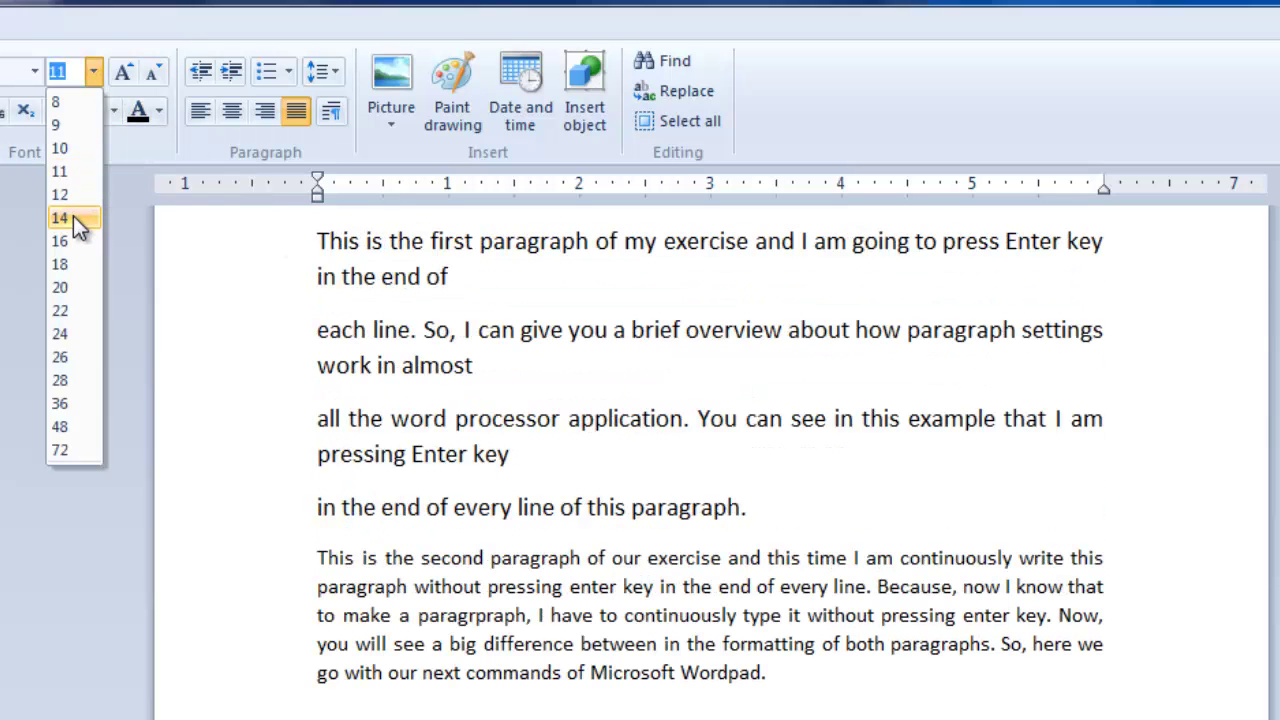
{"action": "left_click", "coordinate": [73, 216]}
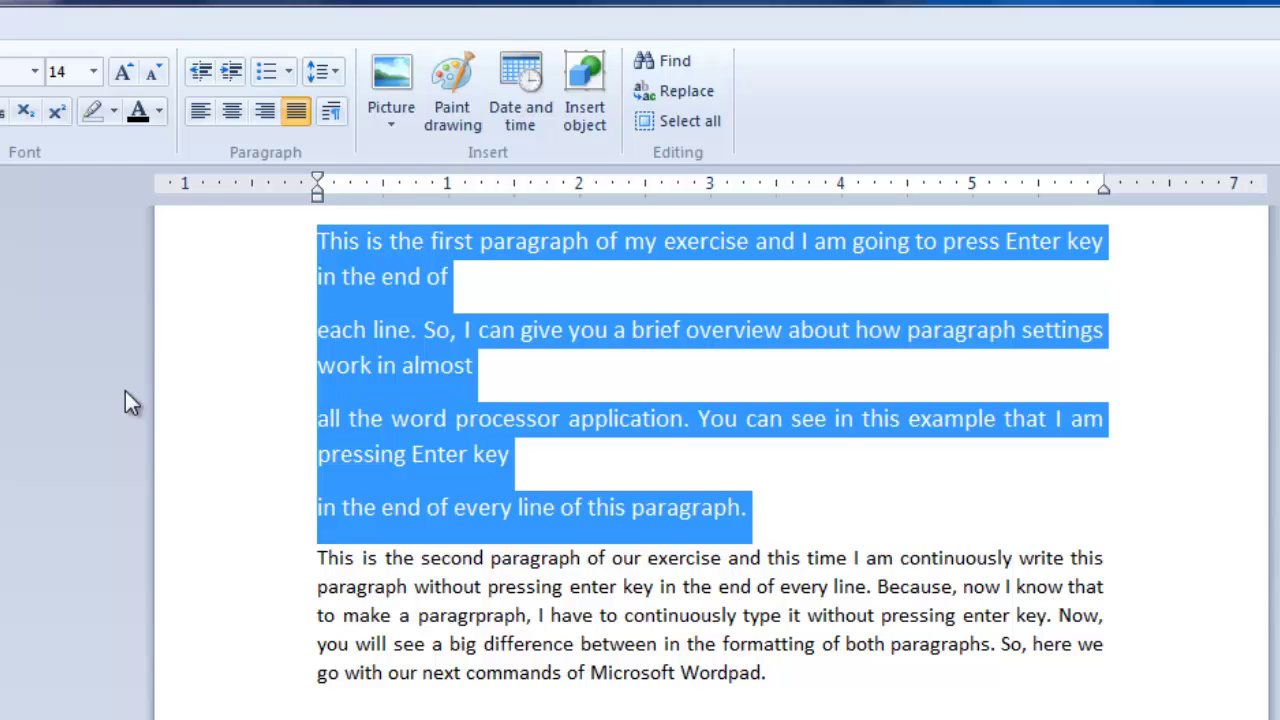
{"action": "left_click", "coordinate": [93, 71]}
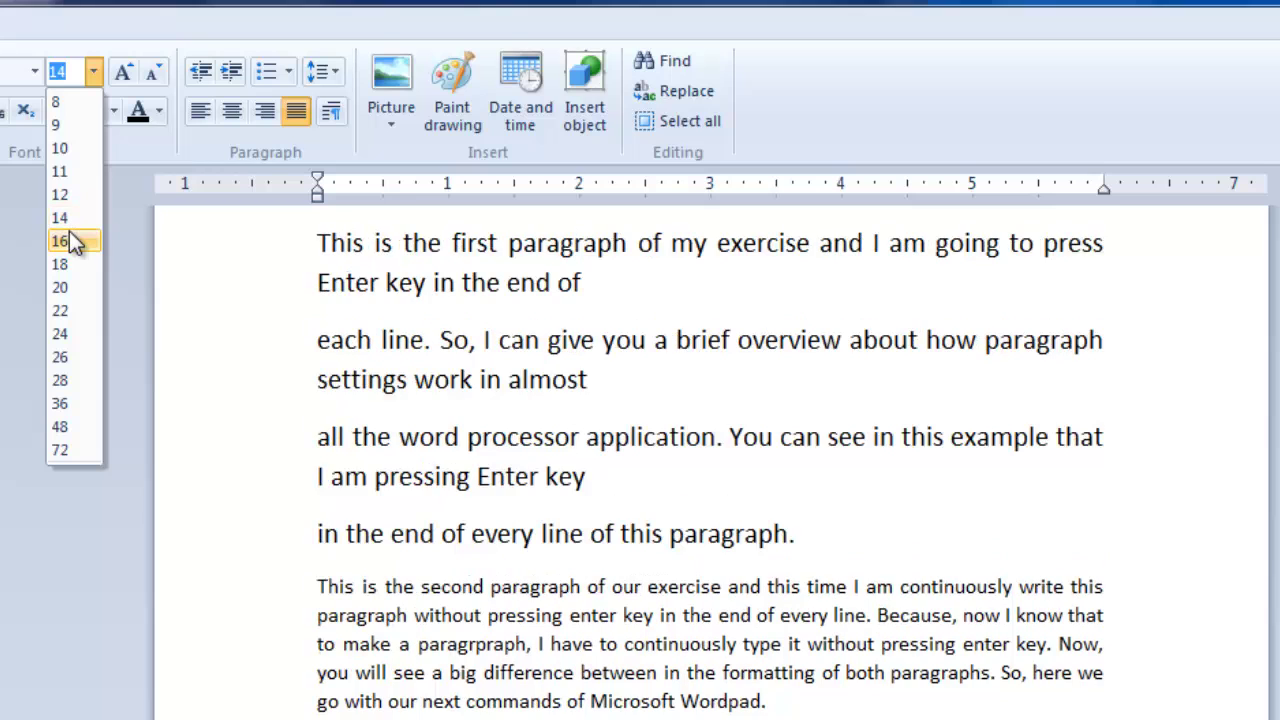
{"action": "left_click", "coordinate": [62, 172]}
{"action": "left_click", "coordinate": [843, 541]}
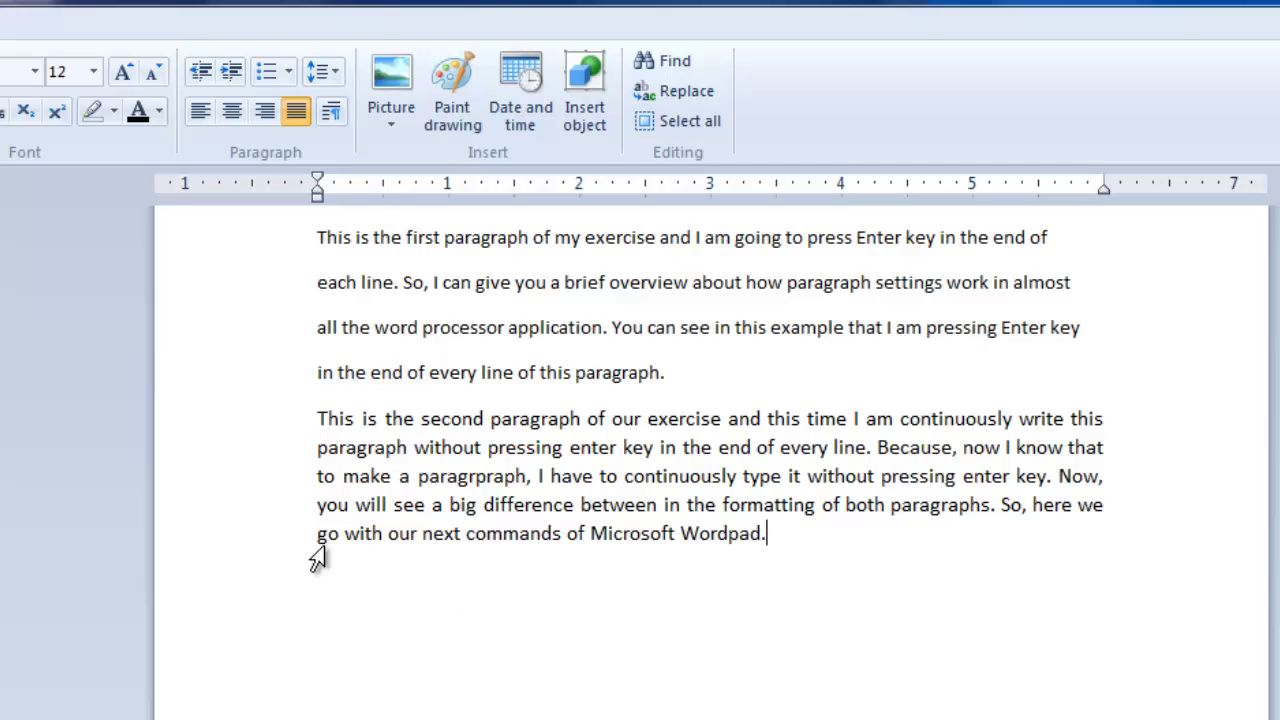
- Increase the indent of the entire second paragraph by one level
{"action": "left_click", "coordinate": [312, 428]}
{"action": "left_click_drag", "start_coordinate": [312, 430], "coordinate": [768, 550]}
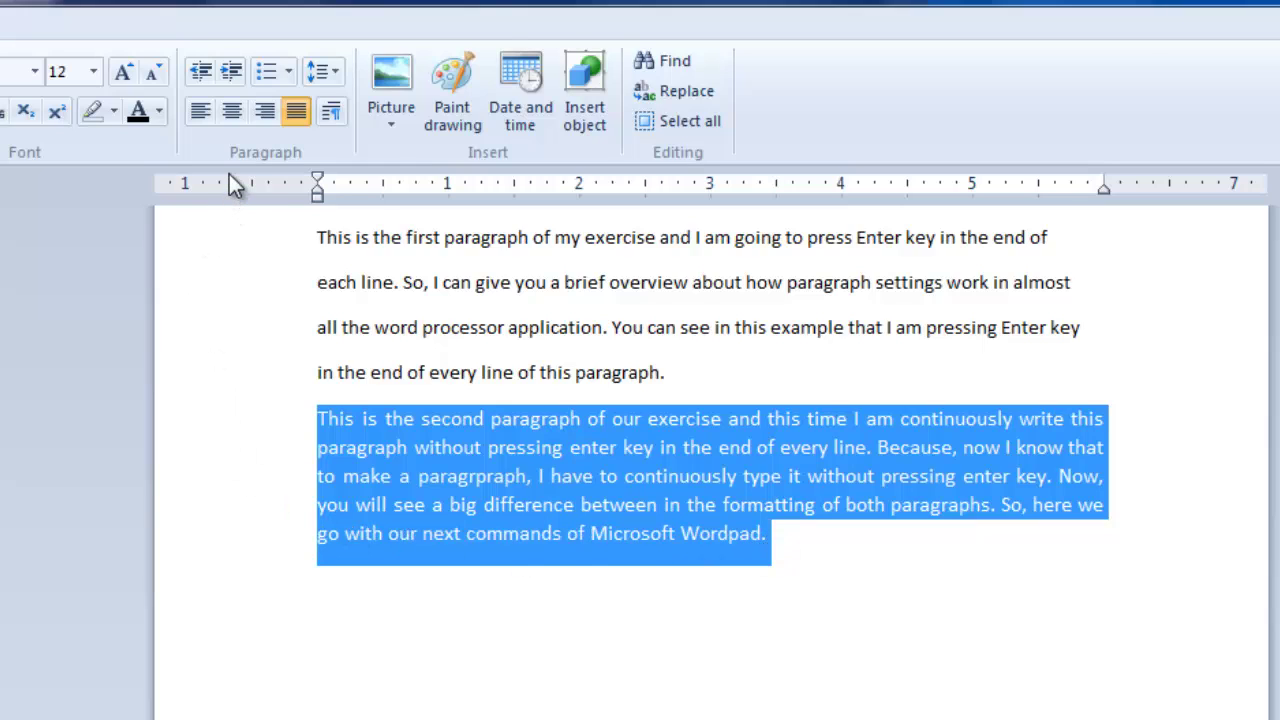
{"action": "left_click", "coordinate": [230, 72]}
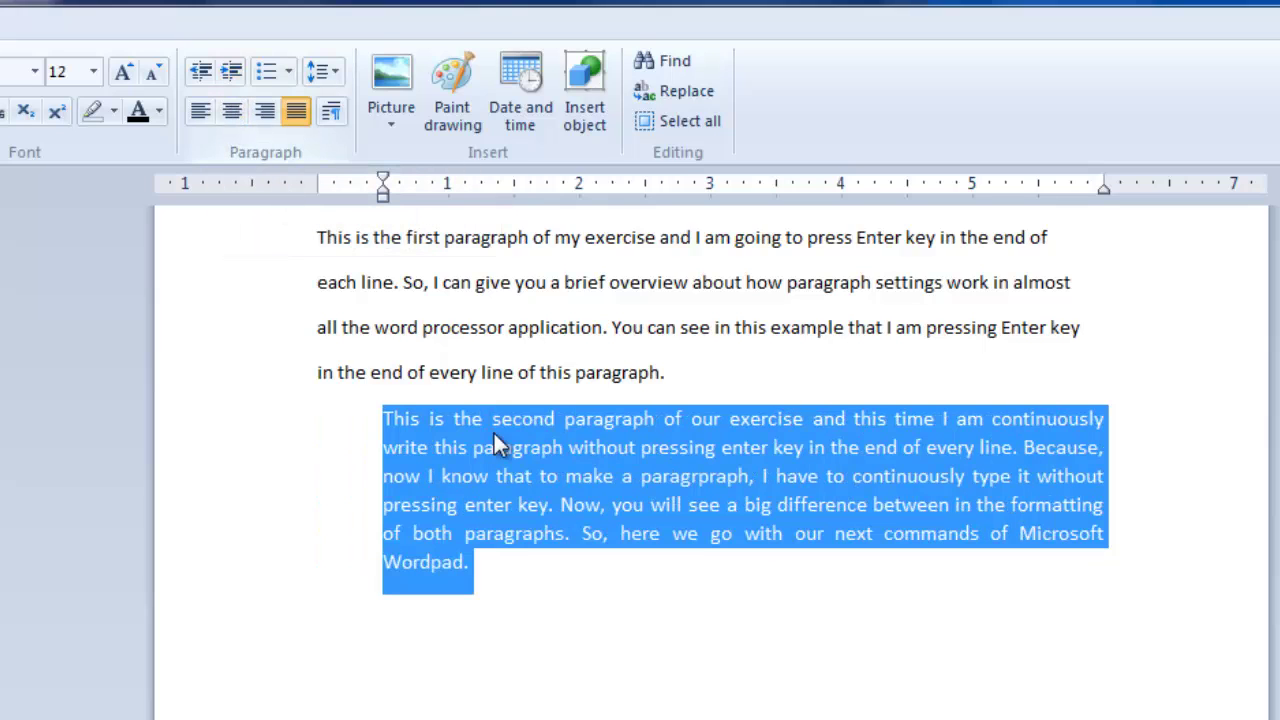
- Increase the indent of all lines of the first paragraph by one level and clear the selection
{"action": "left_click_drag", "start_coordinate": [320, 237], "coordinate": [690, 372]}
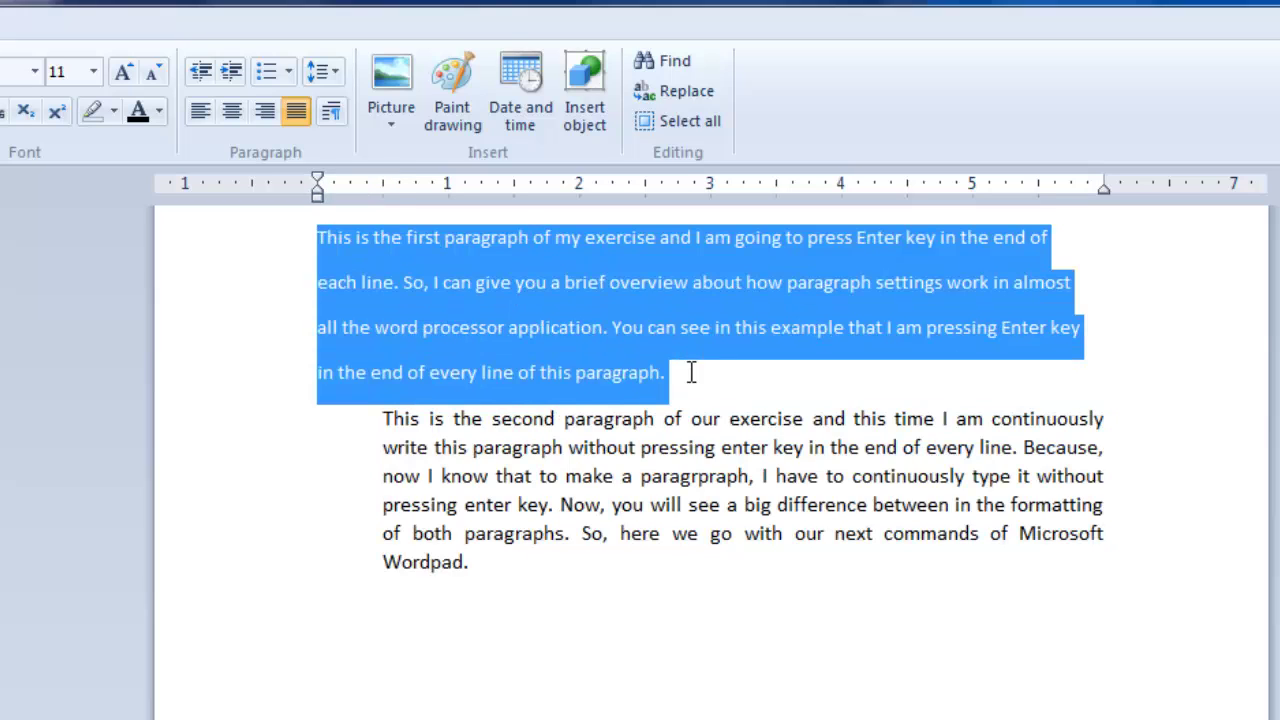
{"action": "left_click", "coordinate": [233, 71]}
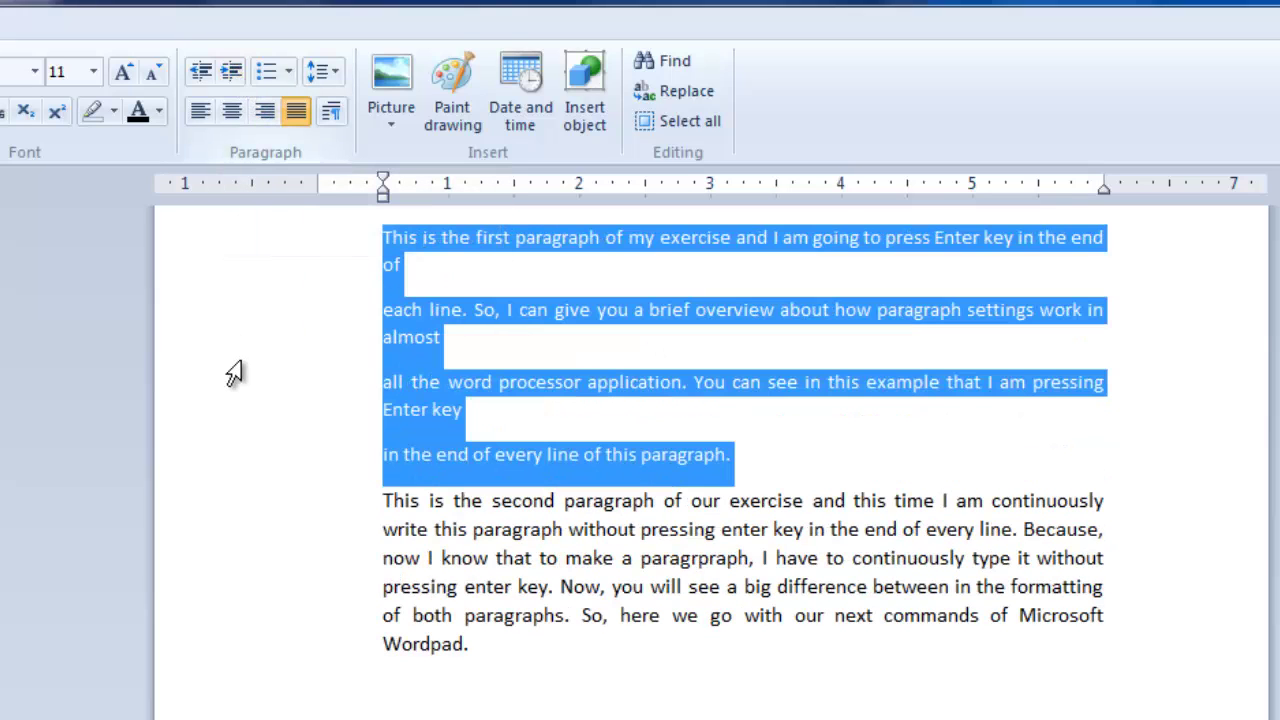
{"action": "left_click", "coordinate": [585, 688]}
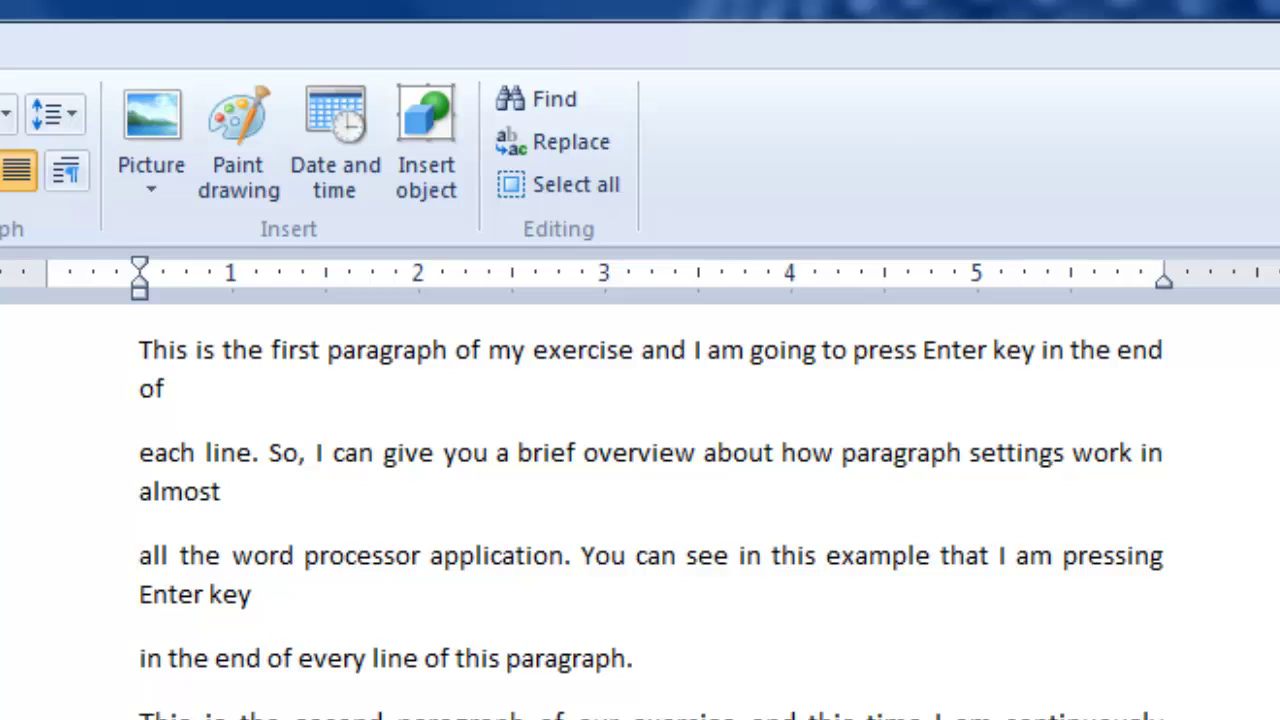
- Remove the manual line breaks in the first paragraph so its four lines join into one continuous paragraph, keeping spaces between words
{"action": "left_click", "coordinate": [169, 390]}
{"action": "key", "text": "Delete"}
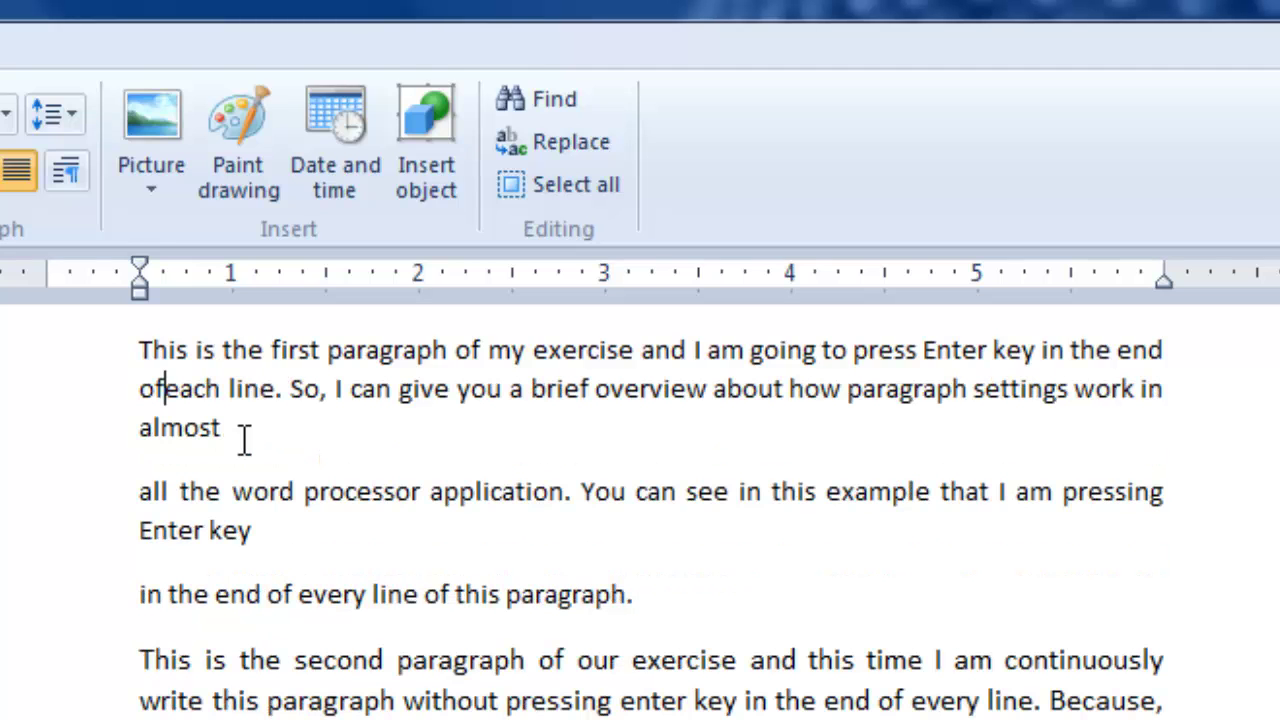
{"action": "key", "text": "Down"}
{"action": "key", "text": "End"}
{"action": "key", "text": "Delete"}
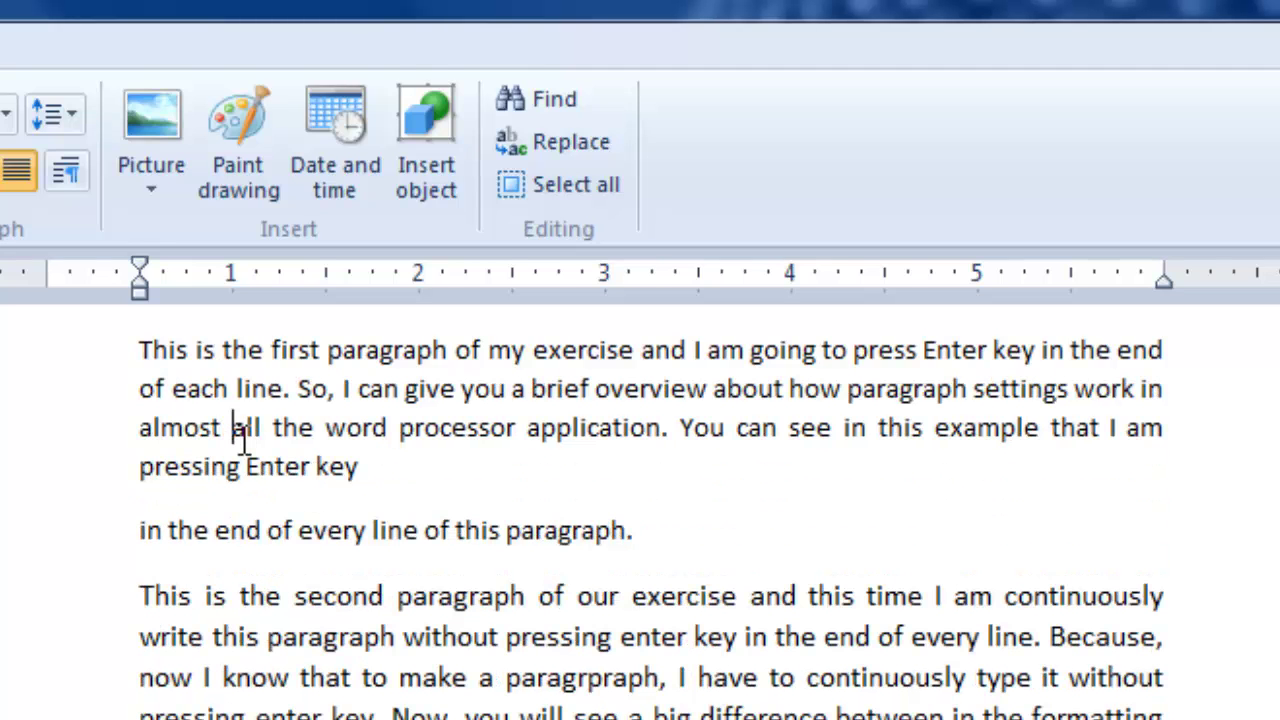
{"action": "key", "text": "Down"}
{"action": "key", "text": "End"}
{"action": "key", "text": "Delete"}
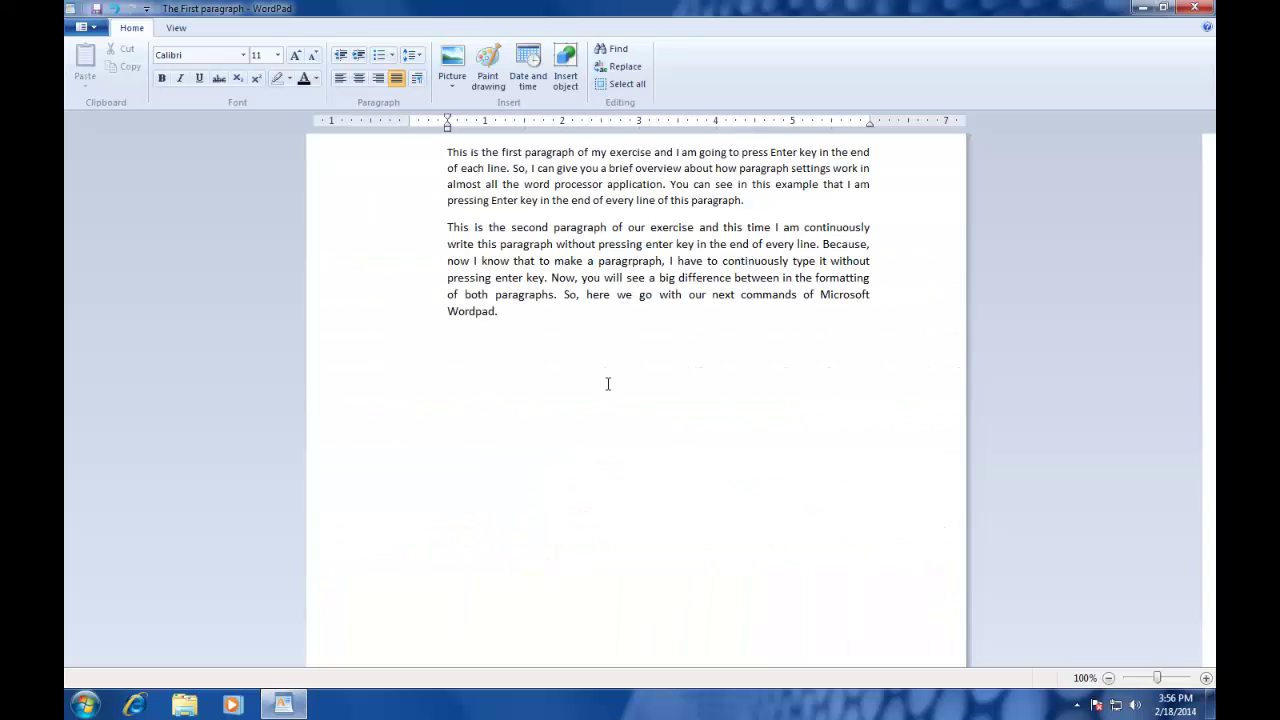
- Clear the selection, check the page layout in print preview and return to the document
{"action": "left_click", "coordinate": [591, 346]}
{"action": "left_click", "coordinate": [86, 27]}
{"action": "left_click", "coordinate": [245, 165]}
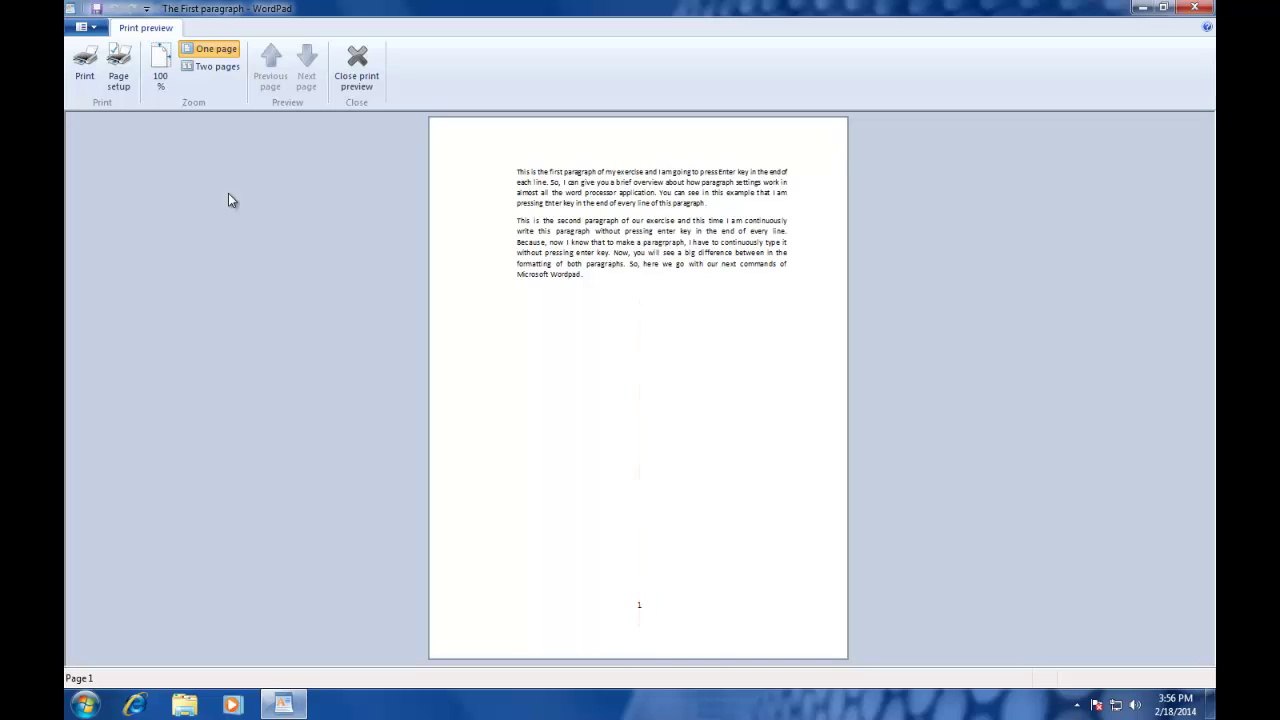
{"action": "left_click", "coordinate": [357, 68]}
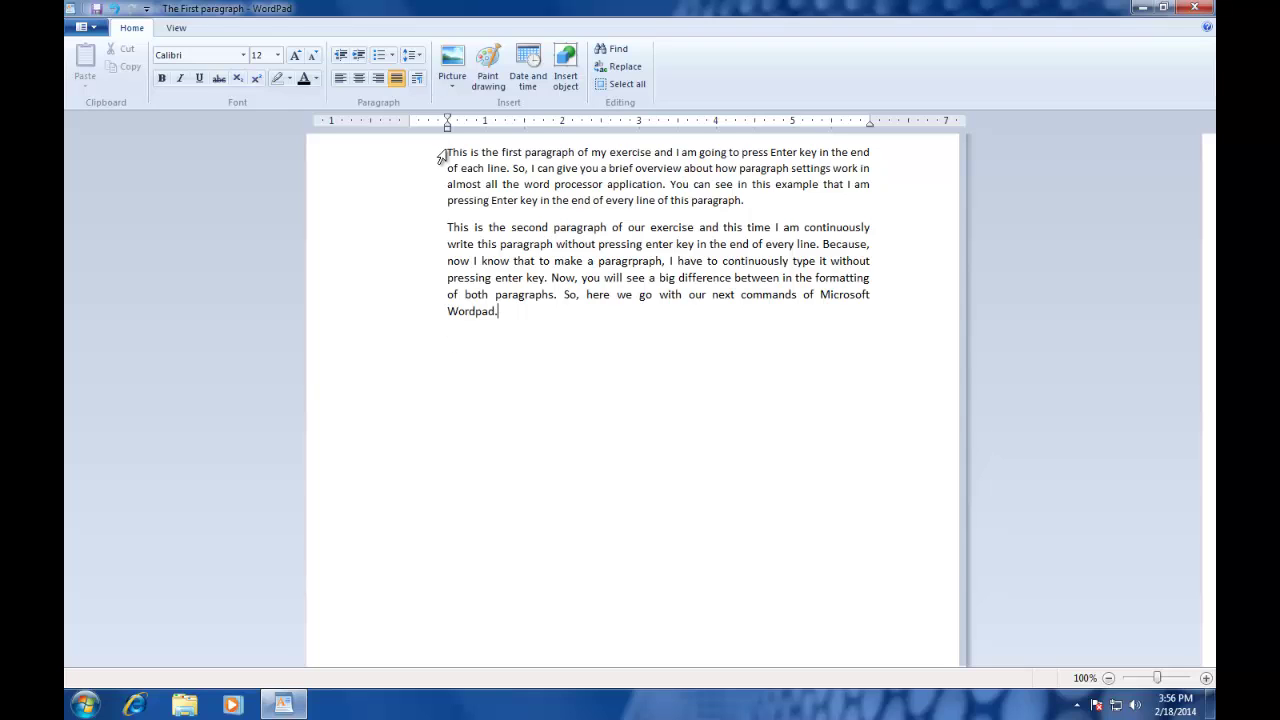
- Try line spacing 1.5 on both paragraphs and settle on line spacing 2
{"action": "left_click_drag", "start_coordinate": [446, 155], "coordinate": [510, 314]}
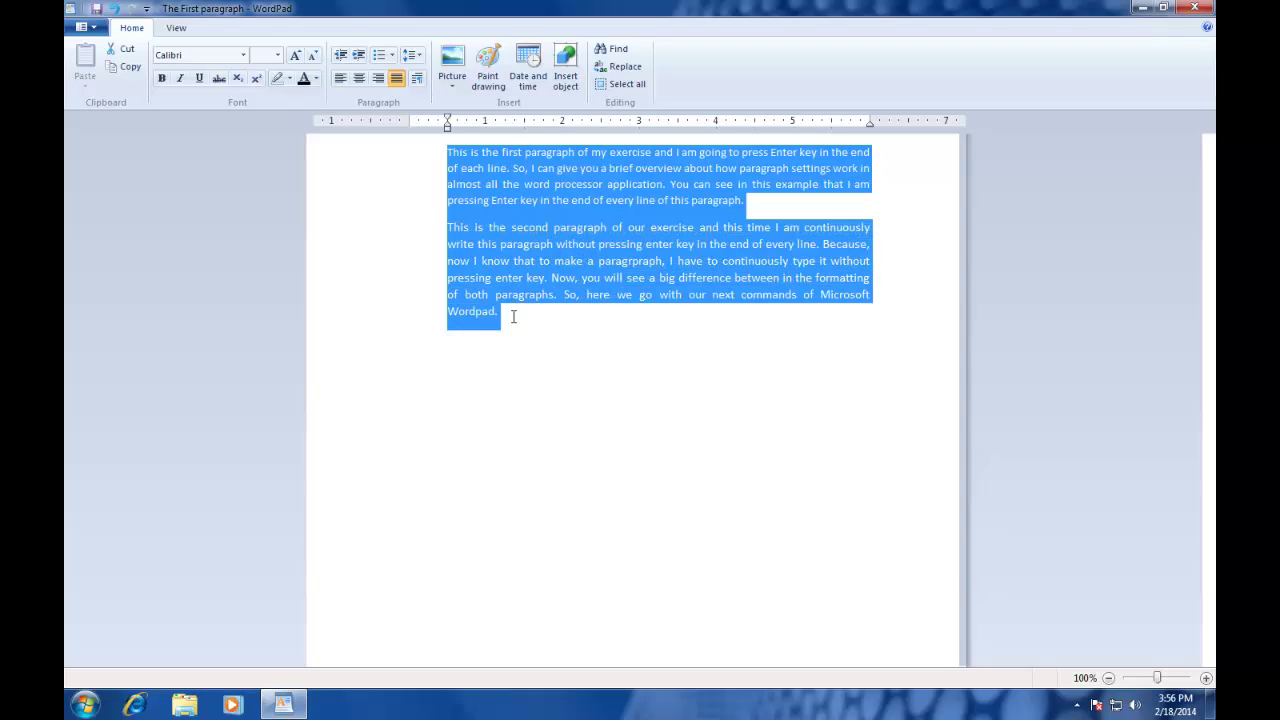
{"action": "left_click", "coordinate": [411, 56]}
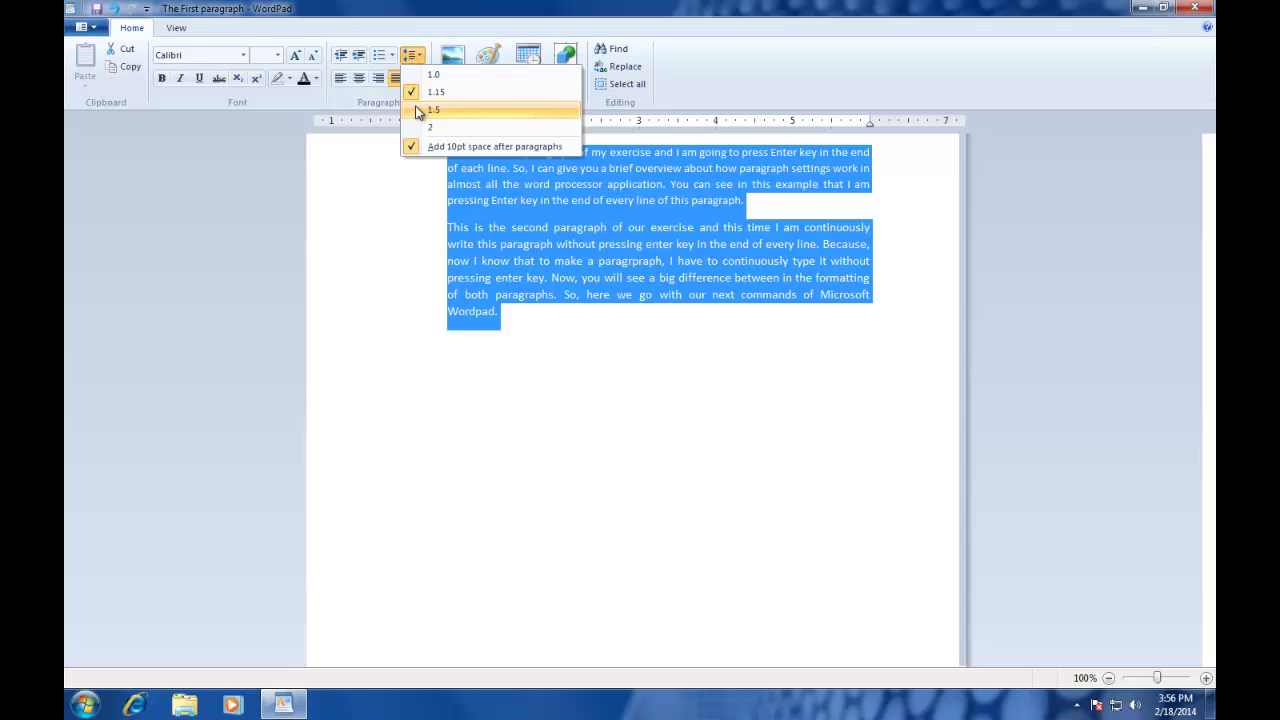
{"action": "left_click", "coordinate": [430, 110]}
{"action": "left_click", "coordinate": [411, 56]}
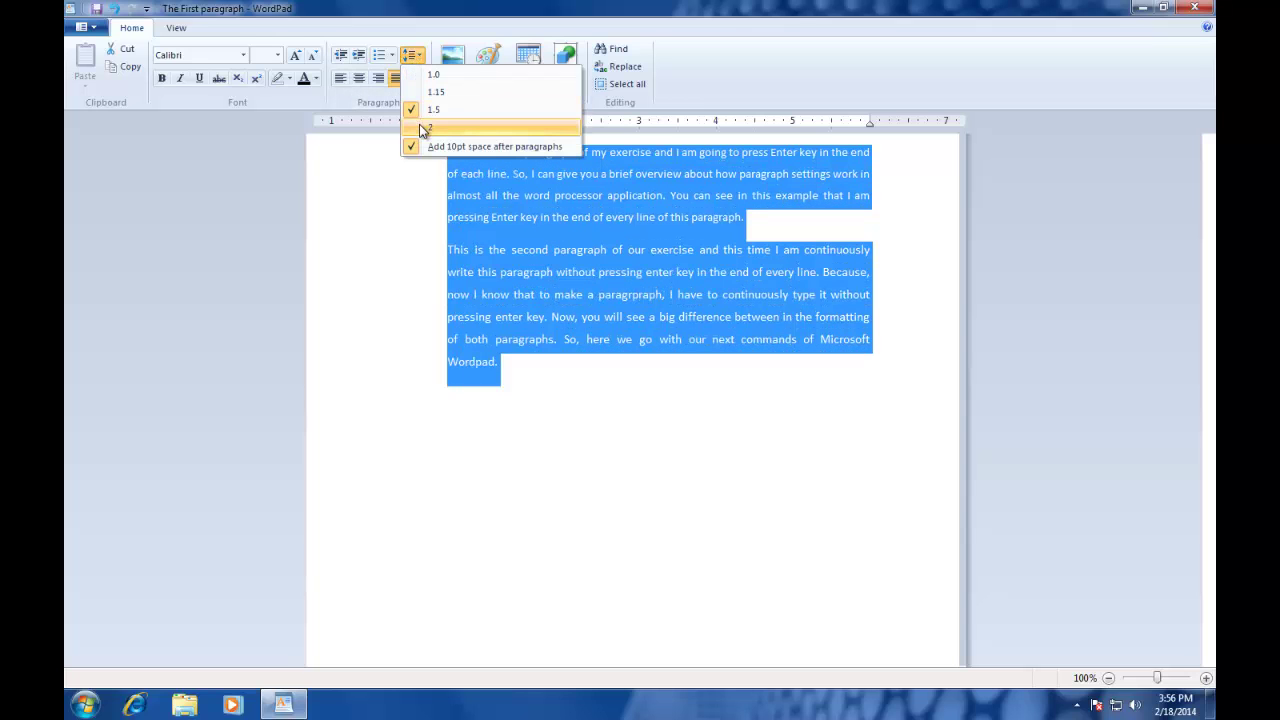
{"action": "left_click", "coordinate": [424, 128]}
- Turn off the 10pt space after both paragraphs and turn it back on
{"action": "left_click", "coordinate": [411, 56]}
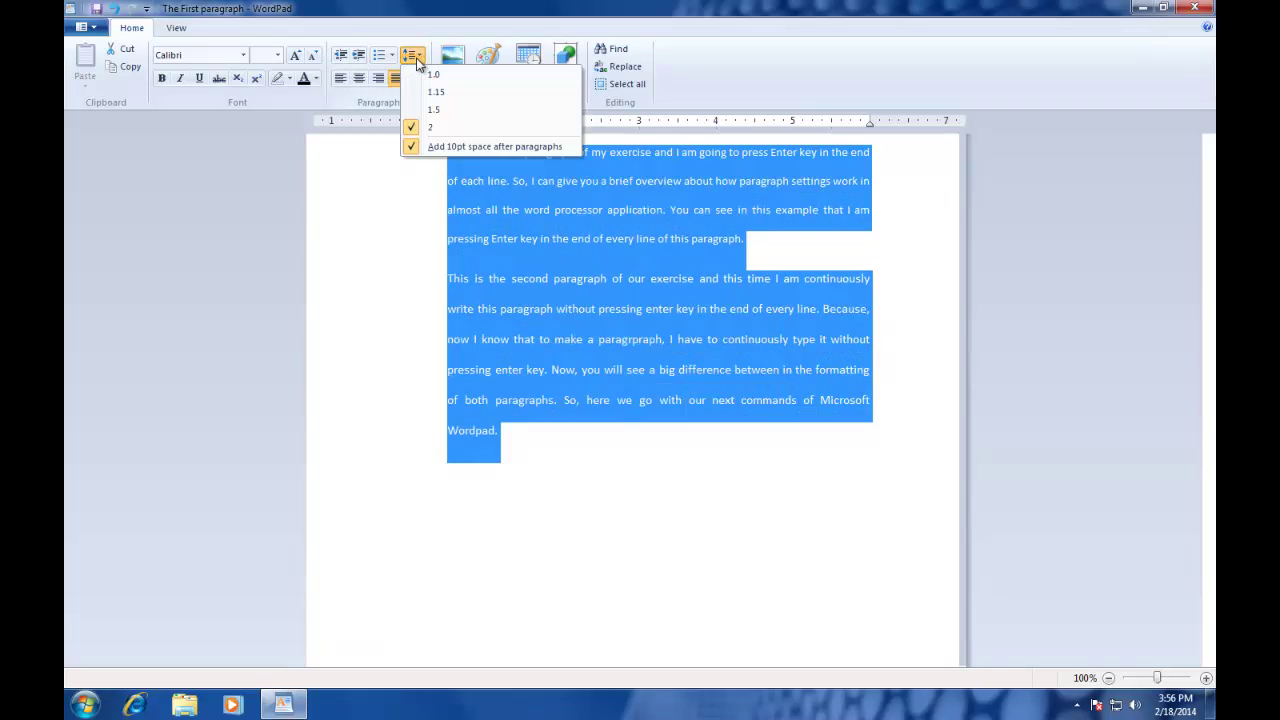
{"action": "left_click", "coordinate": [413, 146]}
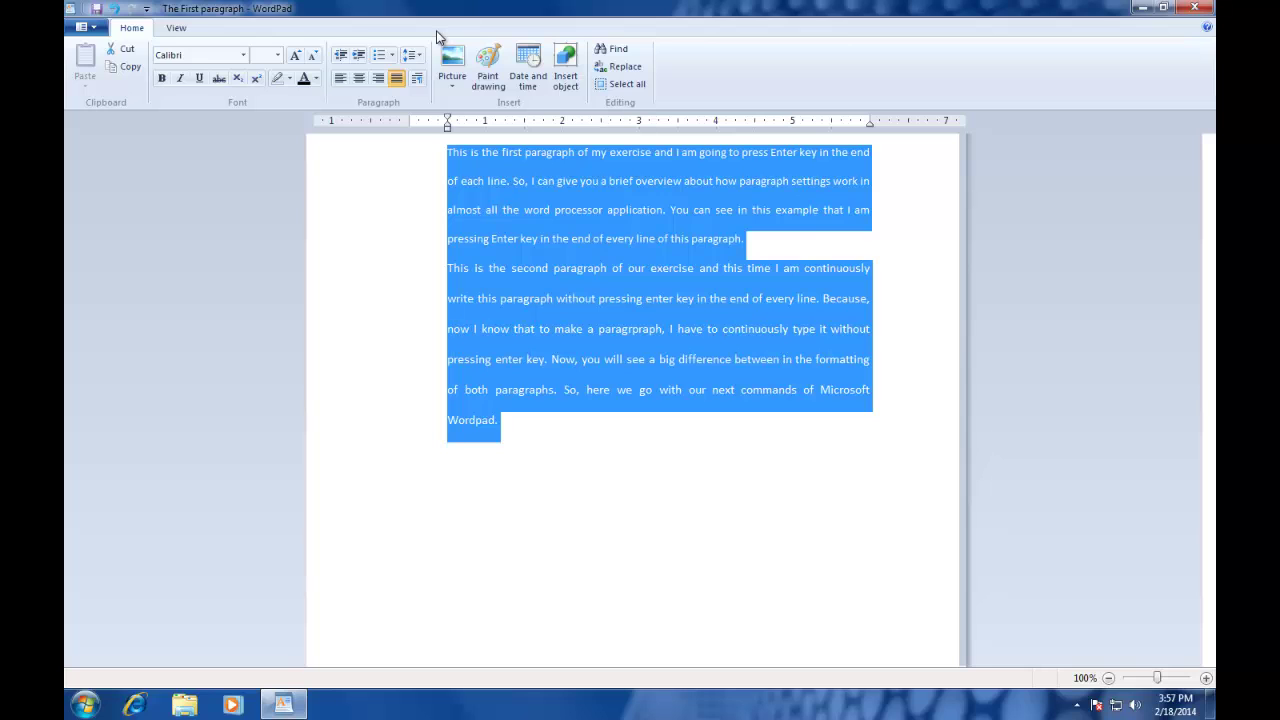
{"action": "left_click", "coordinate": [418, 56]}
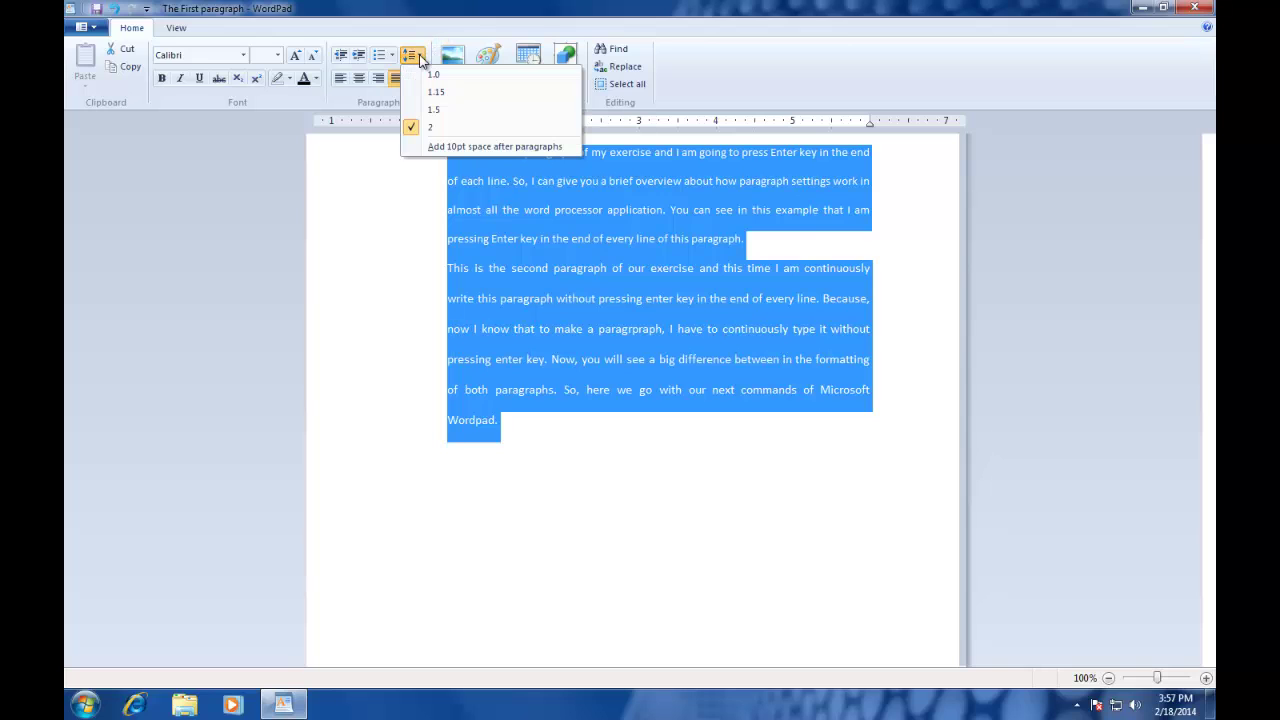
{"action": "left_click", "coordinate": [410, 150]}
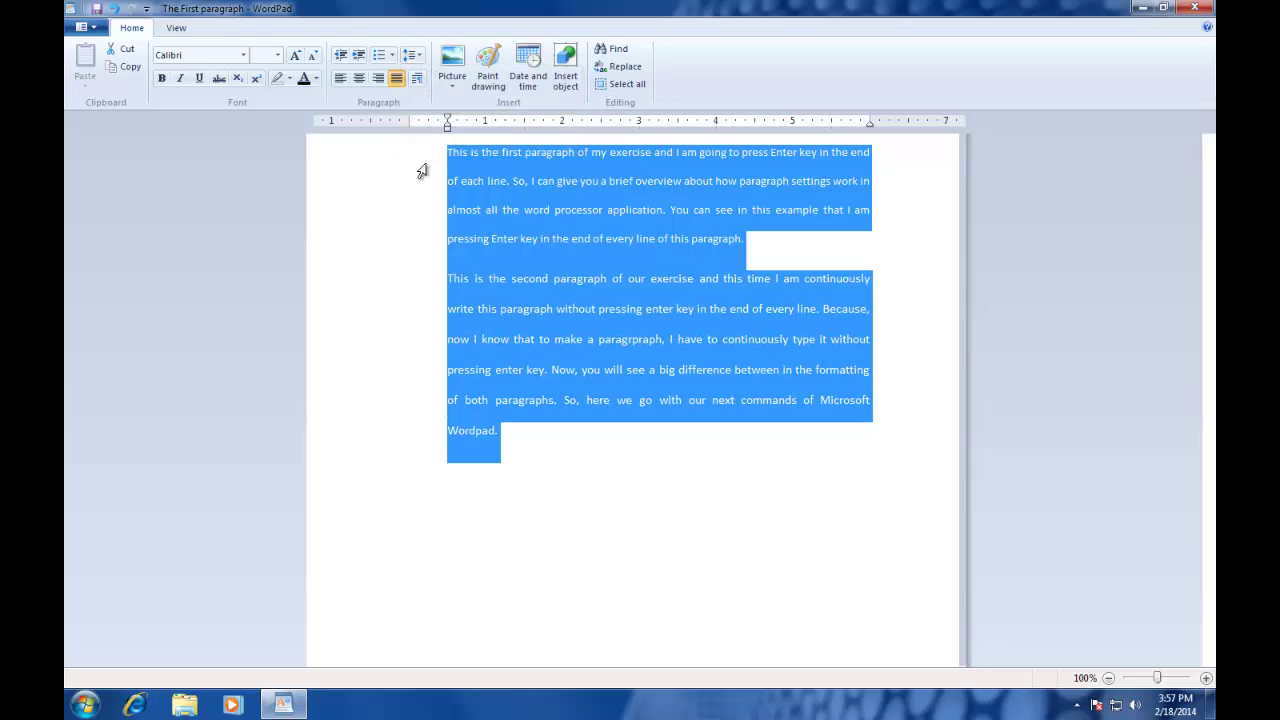
- Check the double-spaced paragraphs in print preview, return to the document and clear the selection
{"action": "left_click", "coordinate": [104, 30]}
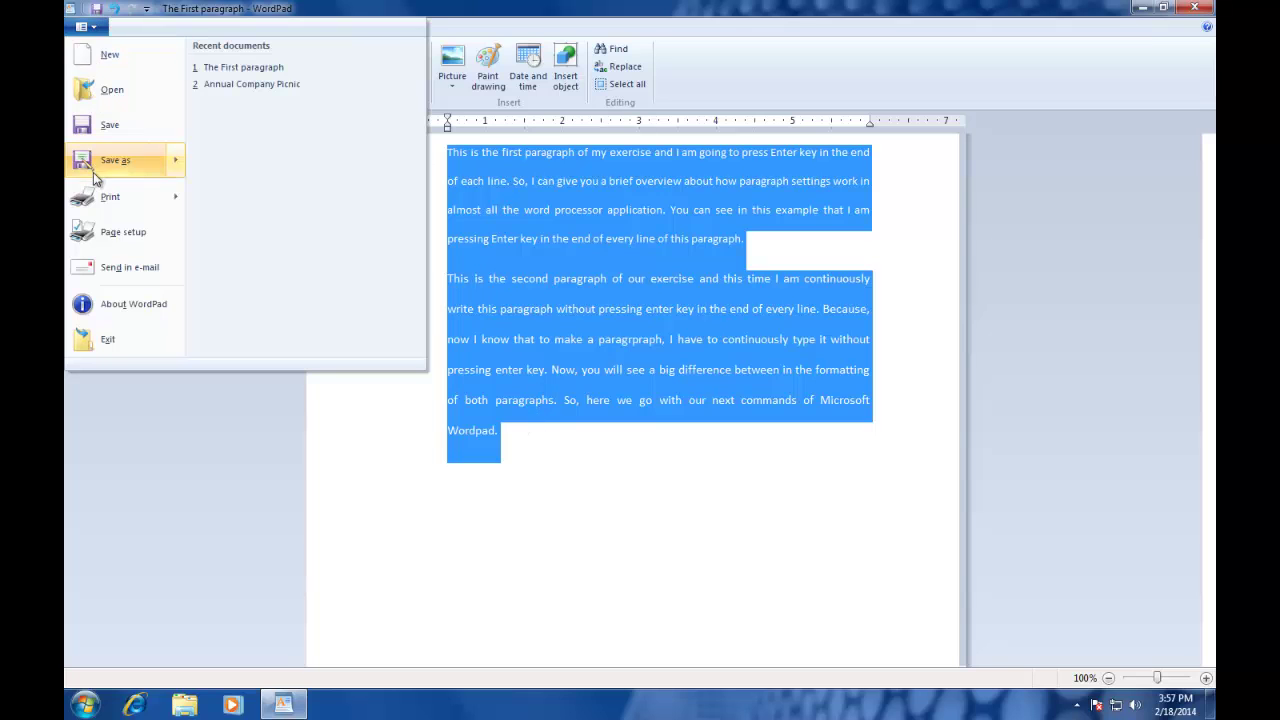
{"action": "mouse_move", "coordinate": [110, 194]}
{"action": "left_click", "coordinate": [268, 172]}
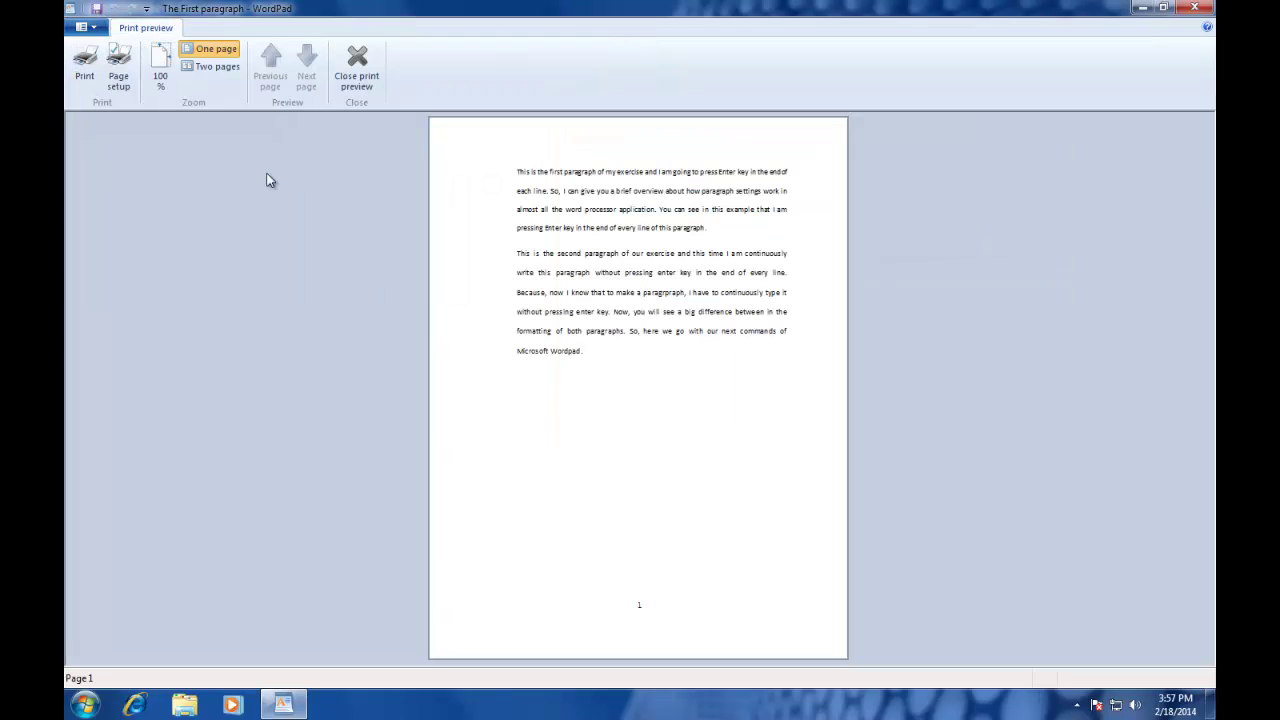
{"action": "left_click", "coordinate": [352, 75]}
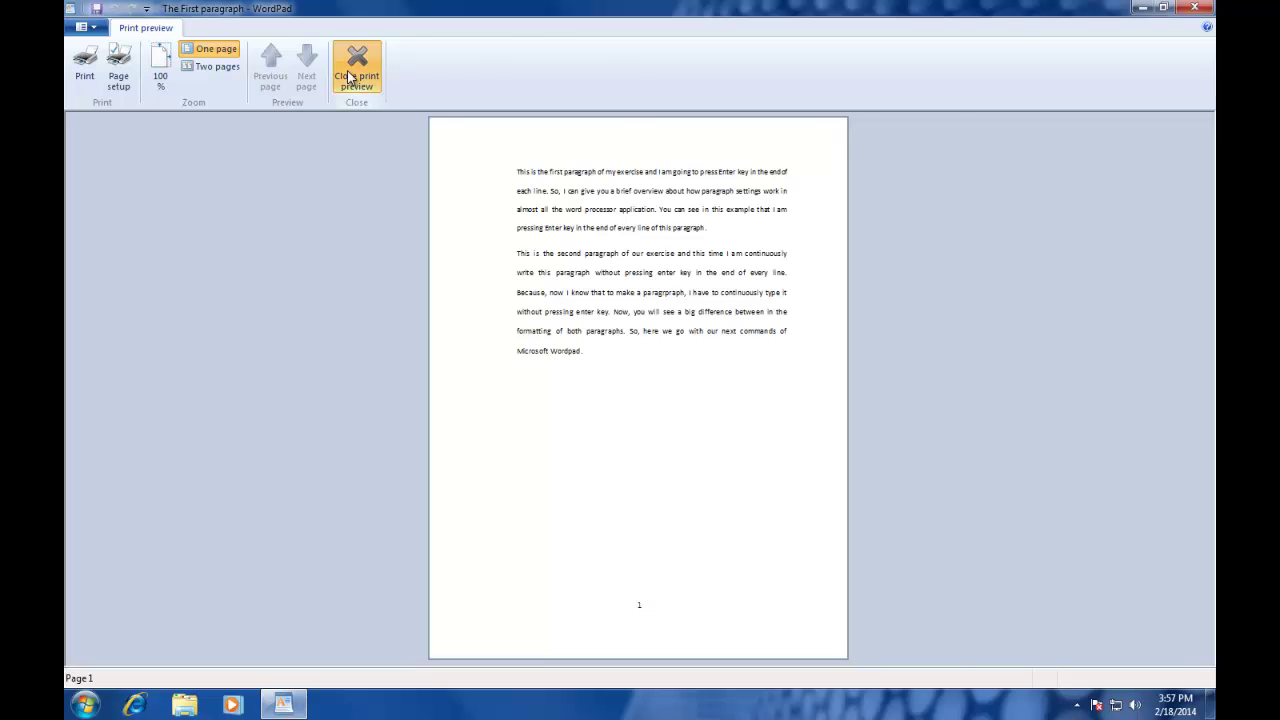
{"action": "left_click", "coordinate": [540, 437]}
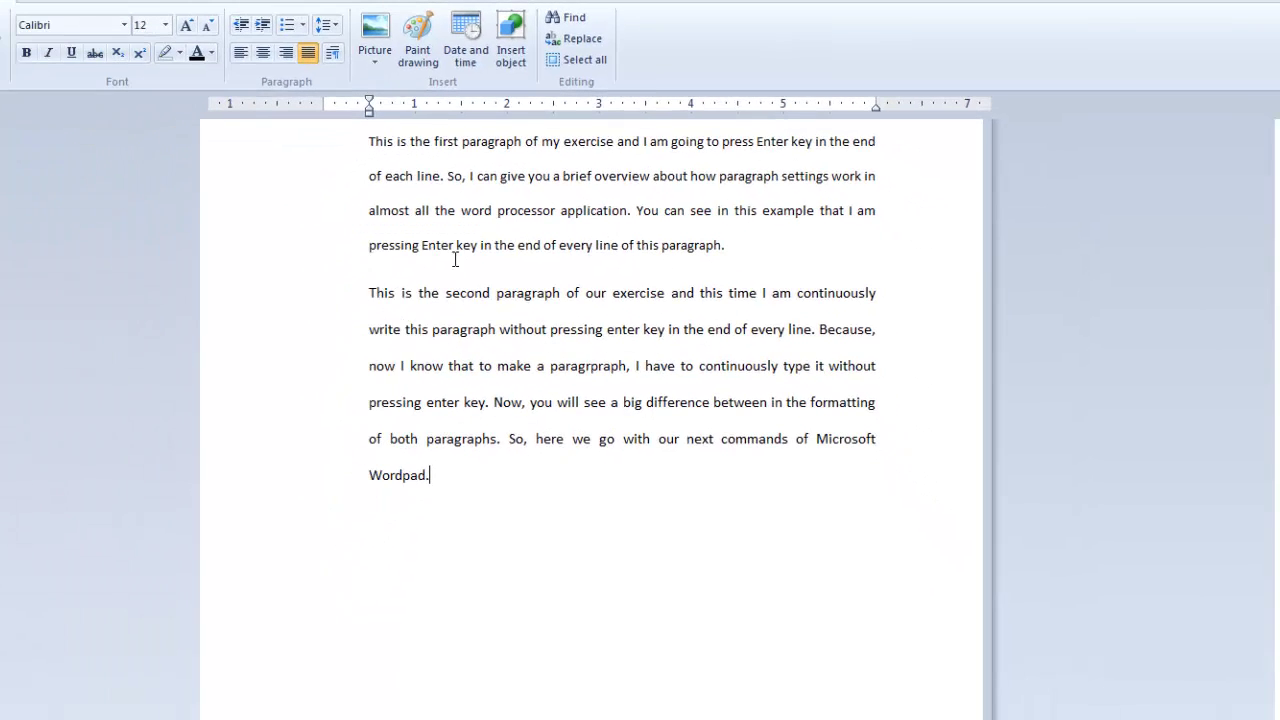
- Set both paragraphs' first-line indent to the 2-inch mark and their left indent to the 1-inch mark on the ruler
{"action": "left_click", "coordinate": [374, 141]}
{"action": "left_click_drag", "start_coordinate": [374, 141], "coordinate": [451, 480]}
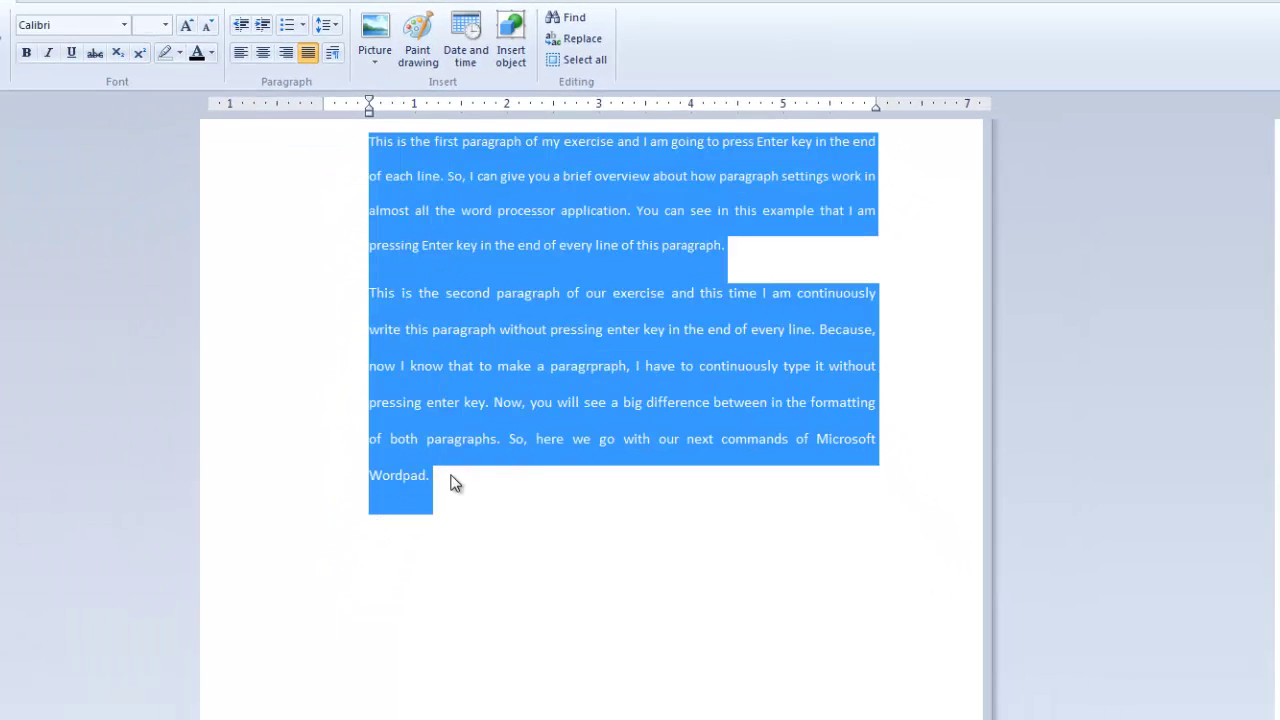
{"action": "left_click_drag", "start_coordinate": [369, 114], "coordinate": [506, 103]}
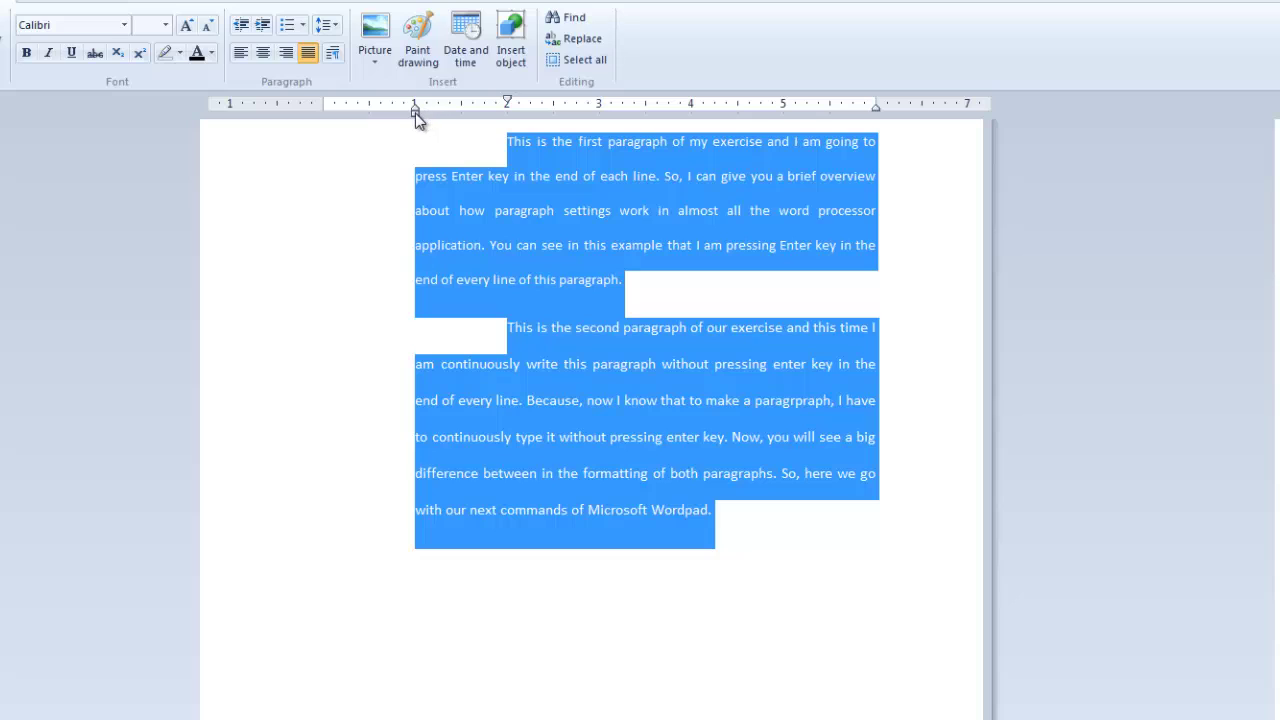
{"action": "left_click_drag", "start_coordinate": [415, 113], "coordinate": [415, 113]}
- Increase the indent of both paragraphs by two levels and decrease it by three levels
{"action": "left_click", "coordinate": [262, 27]}
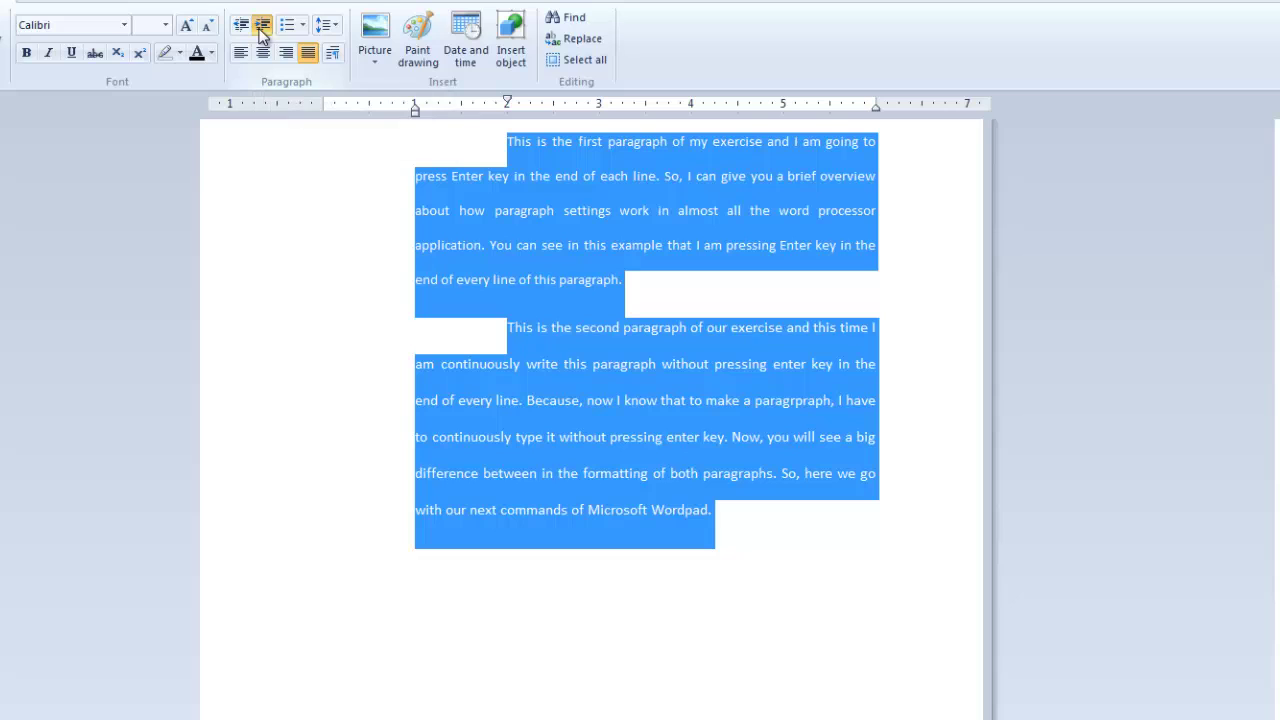
{"action": "left_click", "coordinate": [262, 27]}
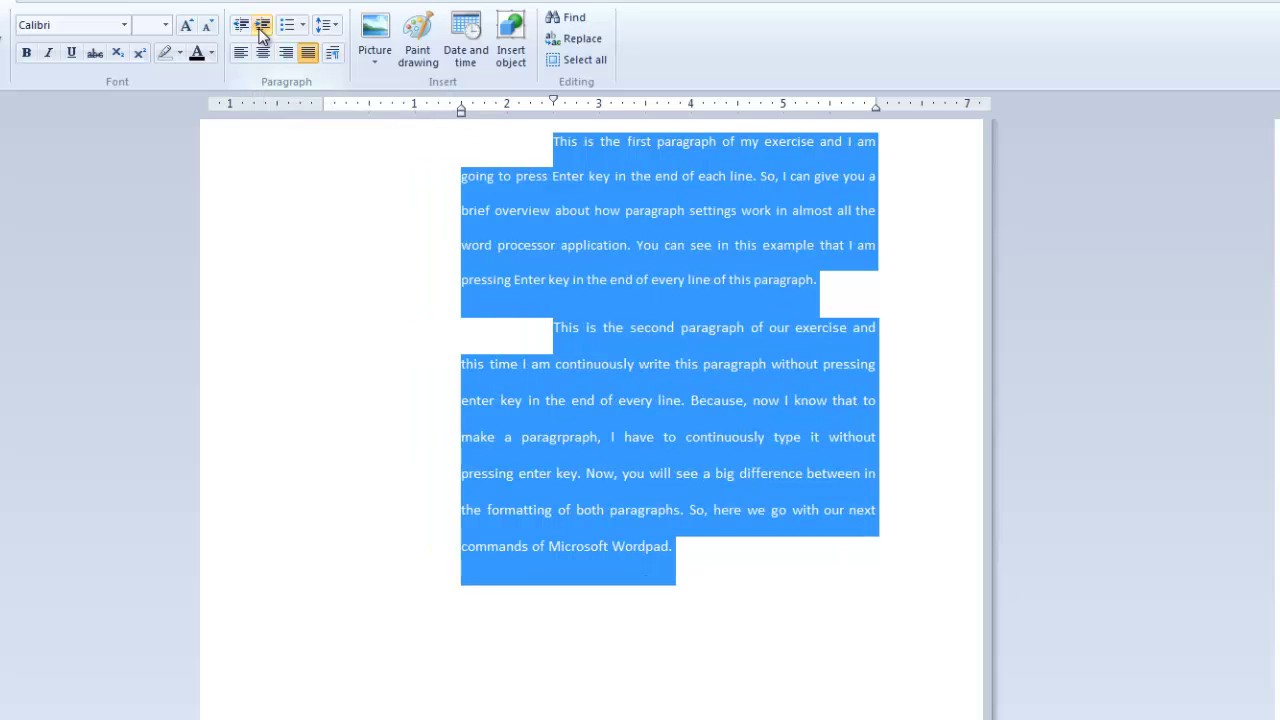
{"action": "left_click", "coordinate": [262, 27]}
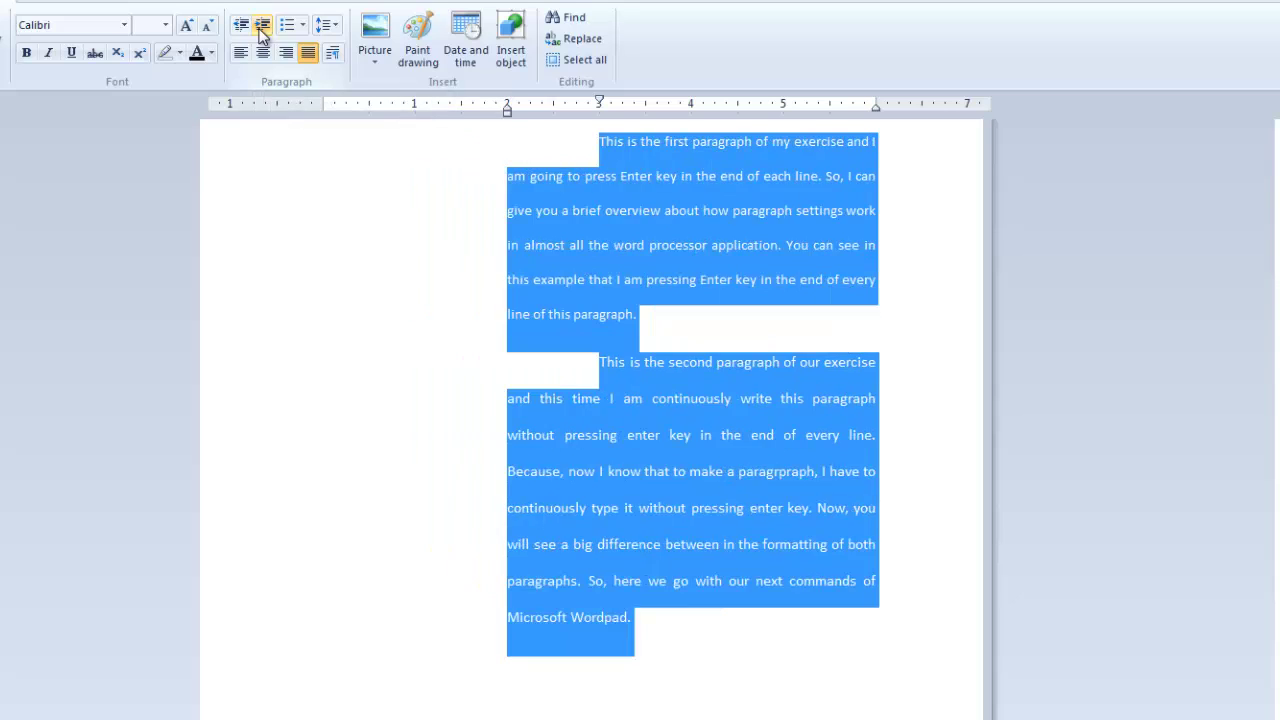
{"action": "left_click", "coordinate": [246, 28]}
{"action": "left_click", "coordinate": [246, 28]}
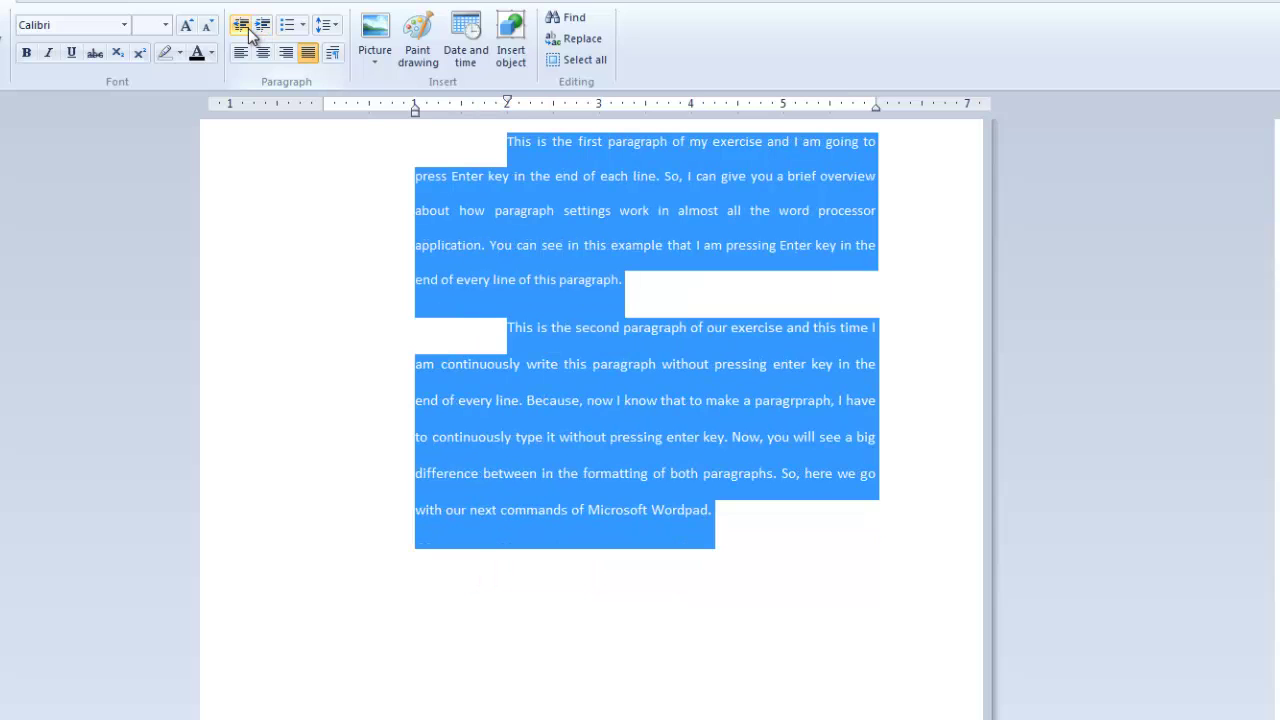
{"action": "left_click", "coordinate": [248, 29]}
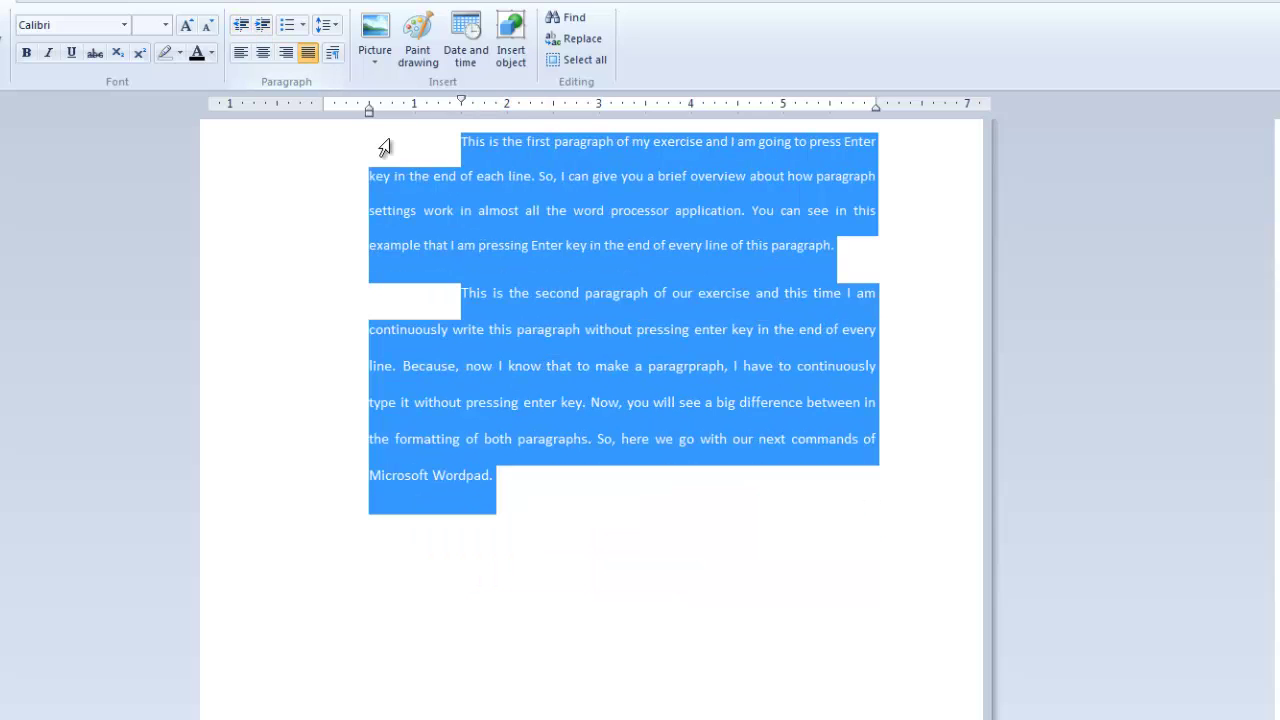
- Move both paragraphs' left indent to about 1.13 inches and their right indent to the 5-inch mark on the ruler
{"action": "left_click_drag", "start_coordinate": [371, 113], "coordinate": [426, 114]}
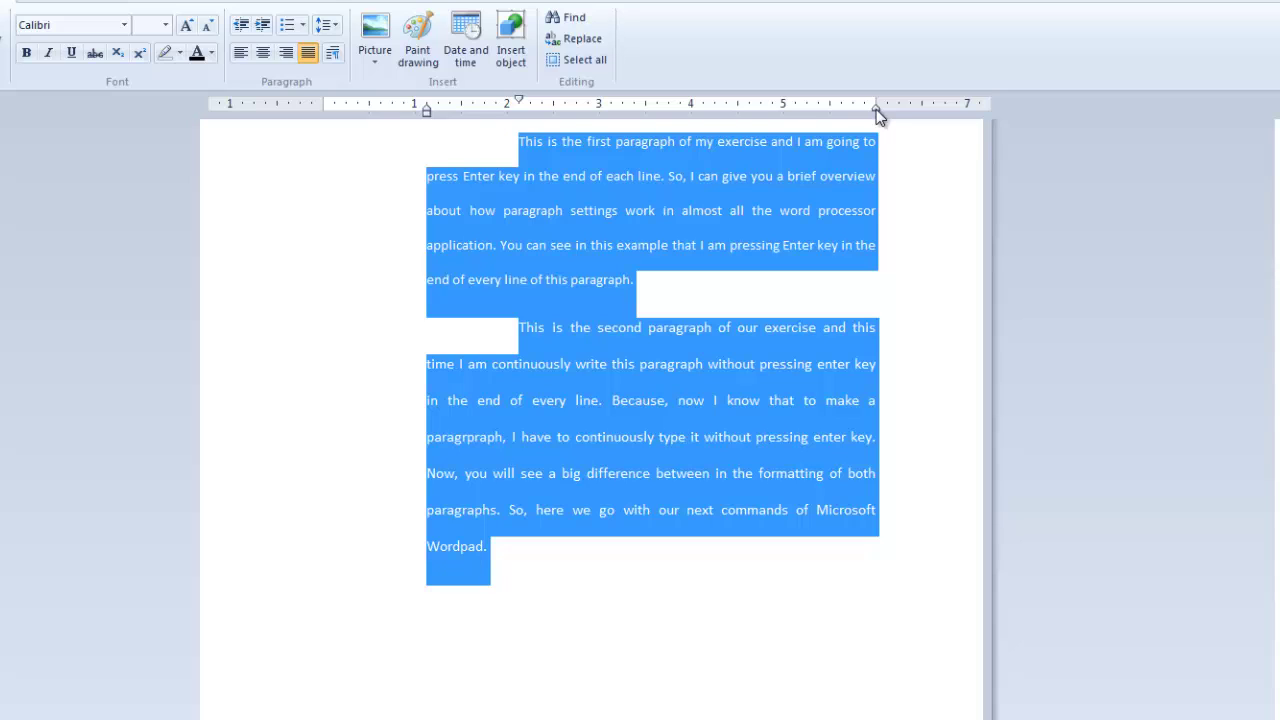
{"action": "left_click_drag", "start_coordinate": [876, 108], "coordinate": [783, 109]}
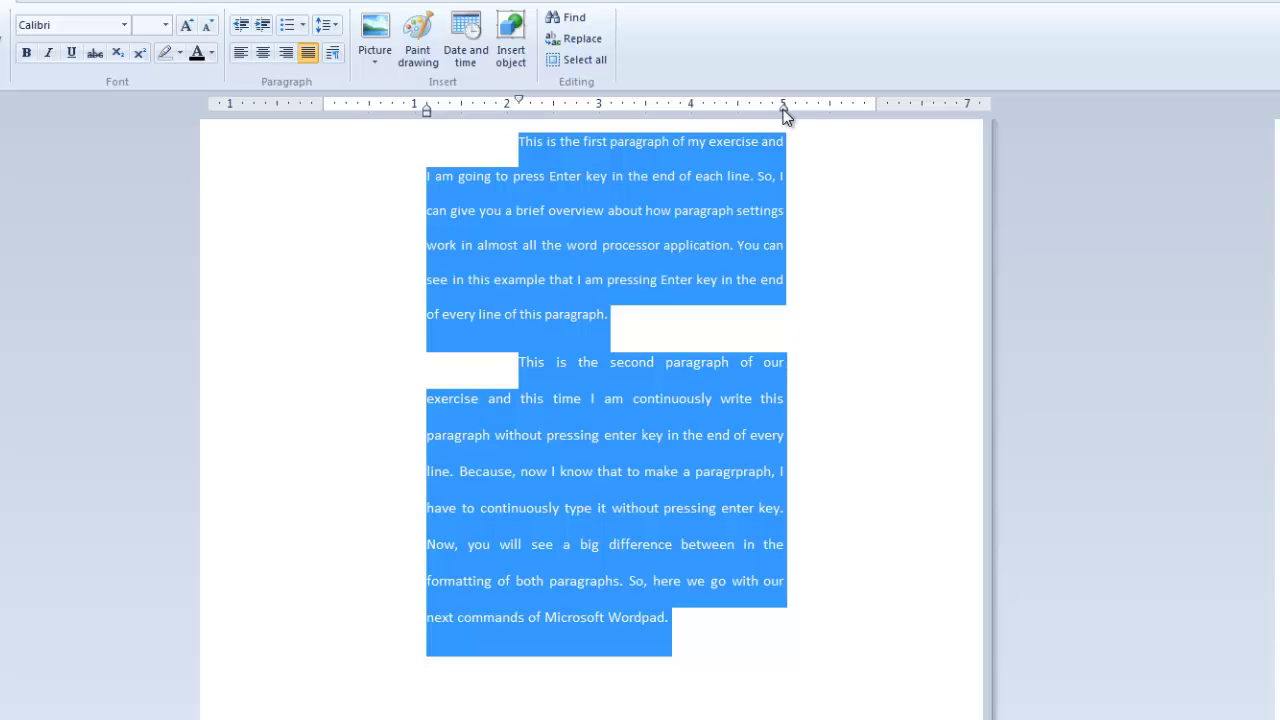
{"action": "mouse_move", "coordinate": [784, 107]}
{"action": "left_mouse_down"}
{"action": "mouse_move", "coordinate": [876, 110]}
{"action": "mouse_move", "coordinate": [785, 112]}
{"action": "left_mouse_up"}
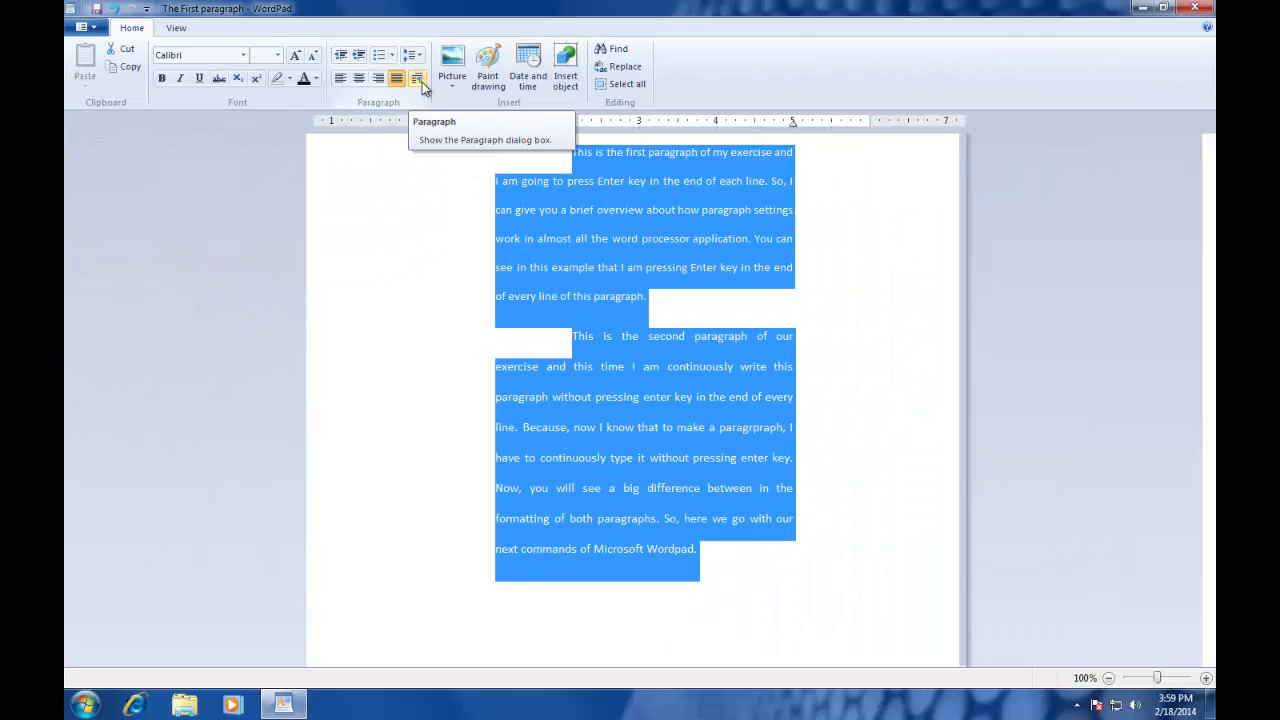
- Set the paragraph indentation of both paragraphs to 0.5 inch on the right and 1 inch on the left, and clear the selection
{"action": "left_click", "coordinate": [422, 82]}
{"action": "left_click", "coordinate": [621, 280]}
{"action": "left_click_drag", "start_coordinate": [621, 280], "coordinate": [576, 280]}
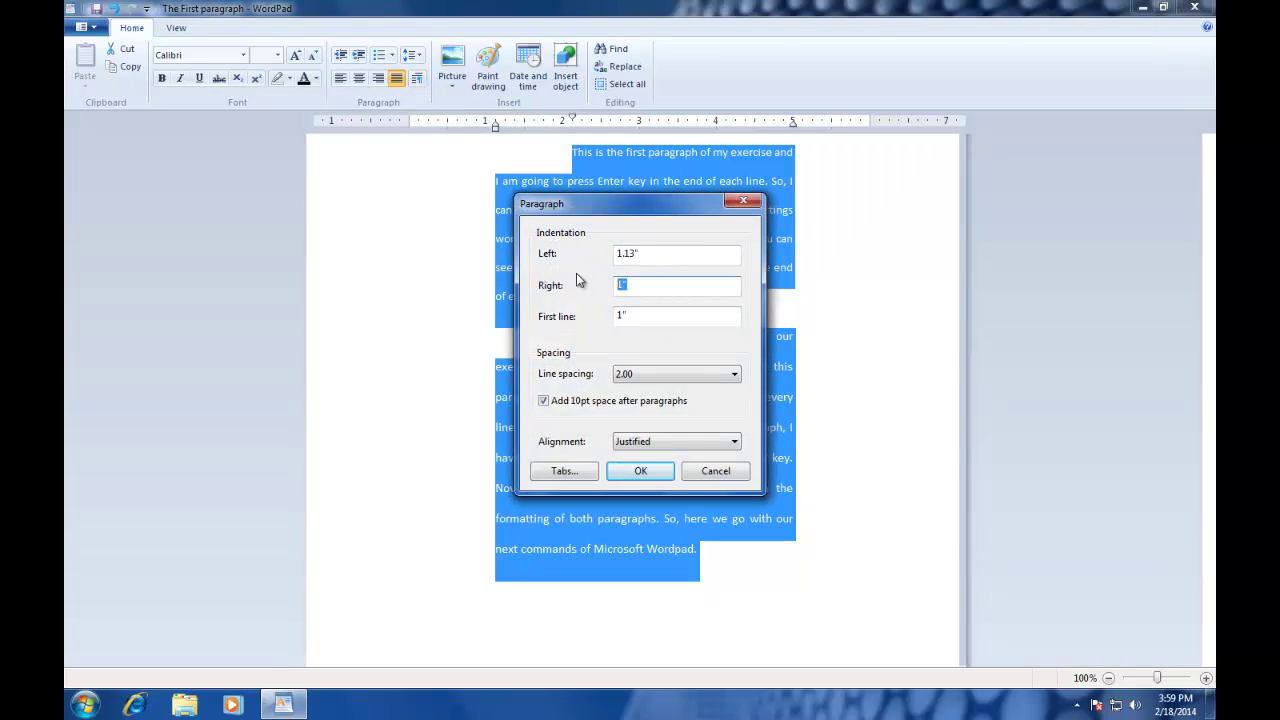
{"action": "type", "text": ".5"}
{"action": "left_click_drag", "start_coordinate": [662, 256], "coordinate": [614, 256]}
{"action": "type", "text": "1"}
{"action": "left_click", "coordinate": [645, 470]}
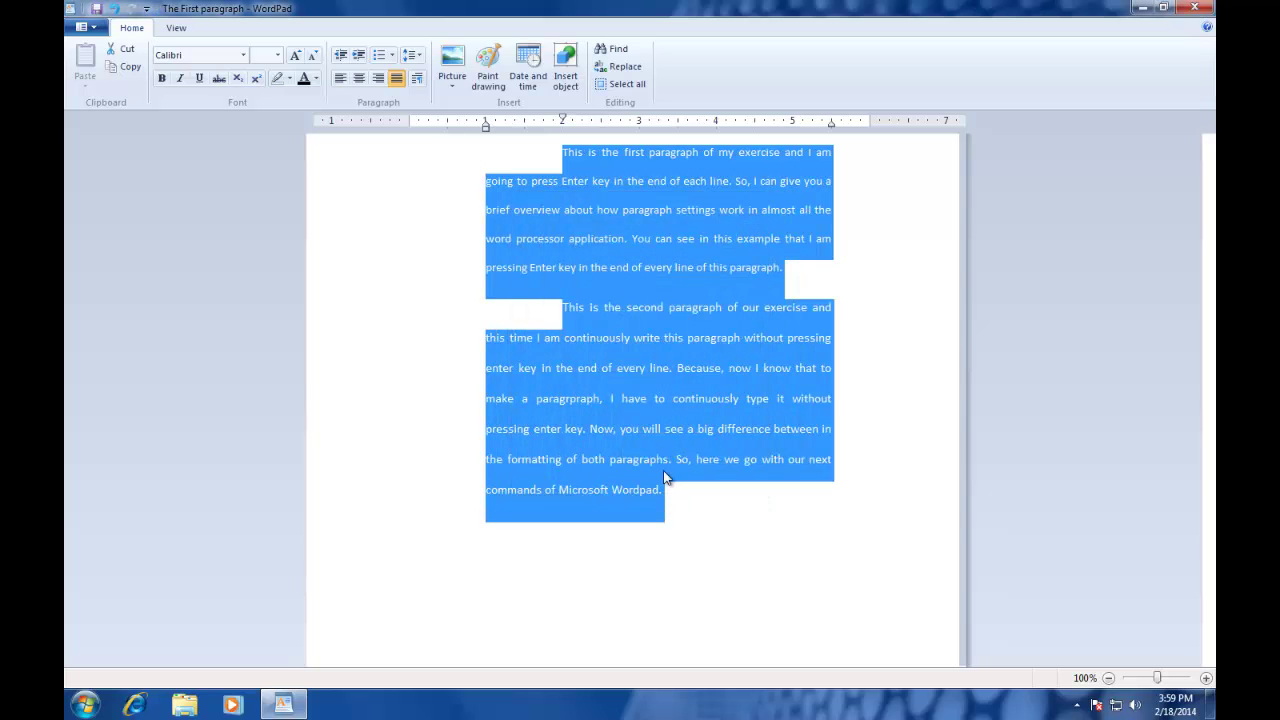
{"action": "left_click", "coordinate": [718, 522]}
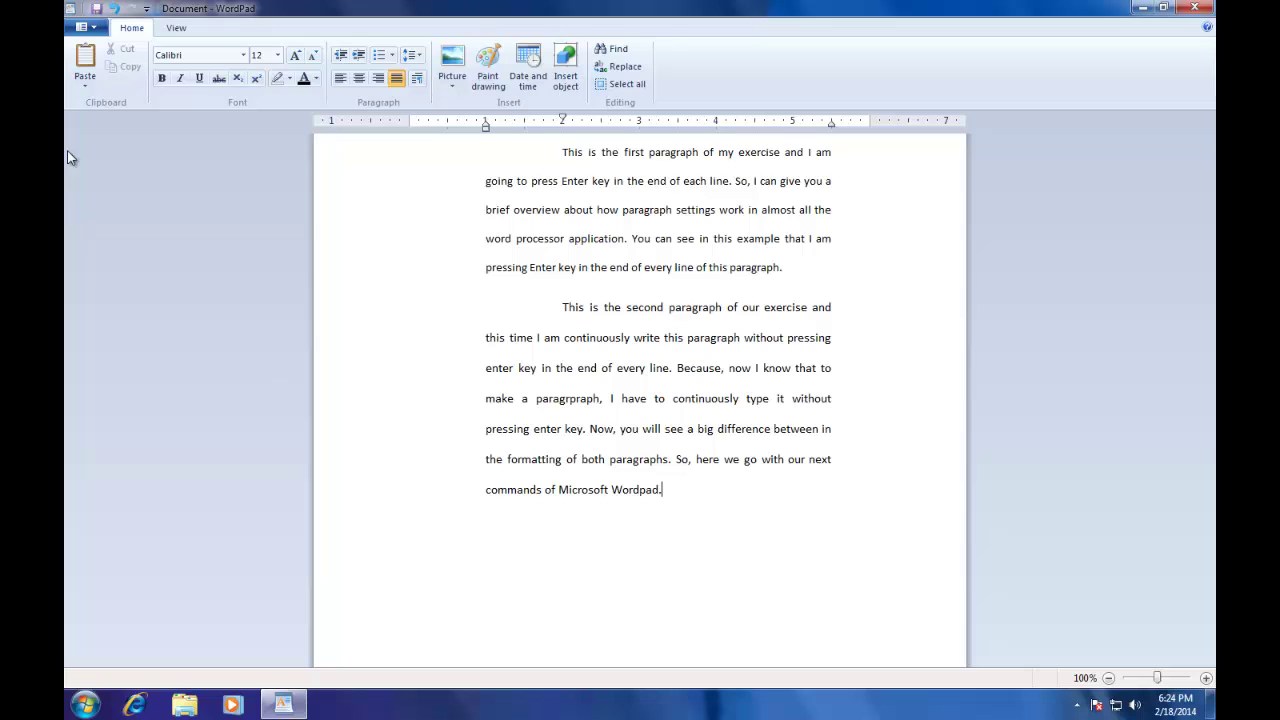
- Save the document in My Documents as "Second Exercise" in Rich Text Format
{"action": "left_click", "coordinate": [85, 28]}
{"action": "left_click", "coordinate": [109, 124]}
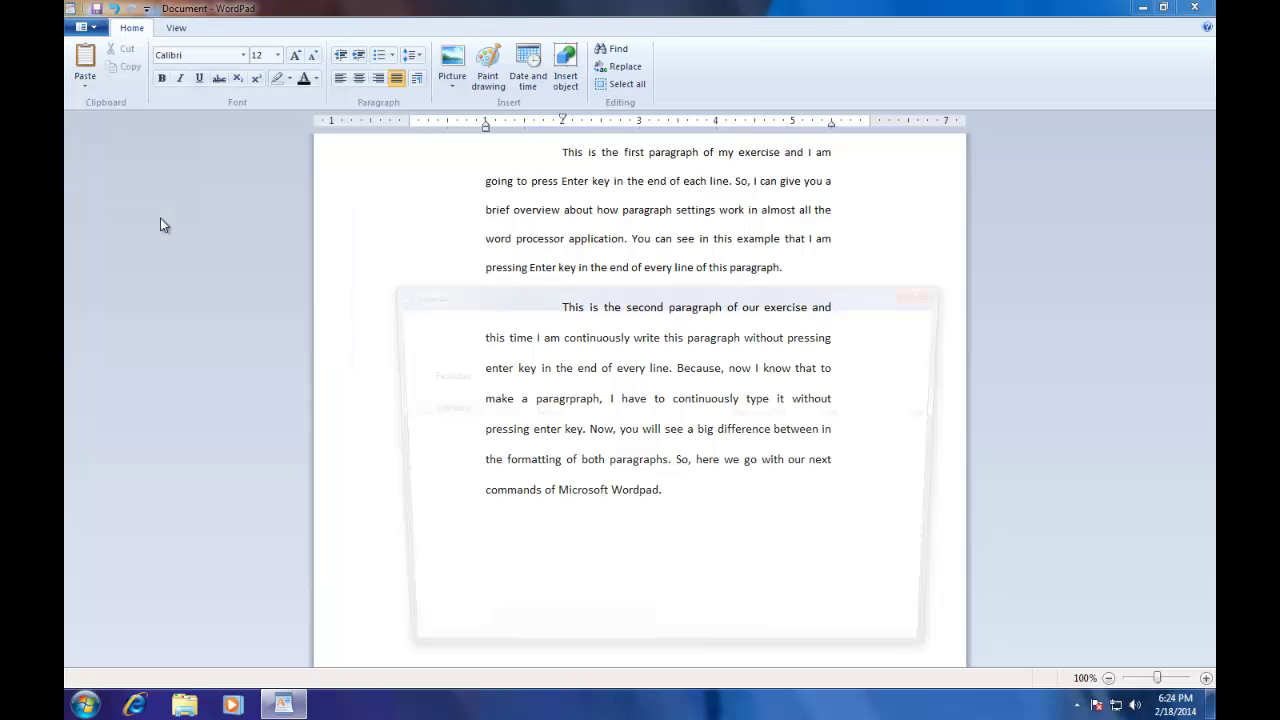
{"action": "type", "text": "Second Exercise"}
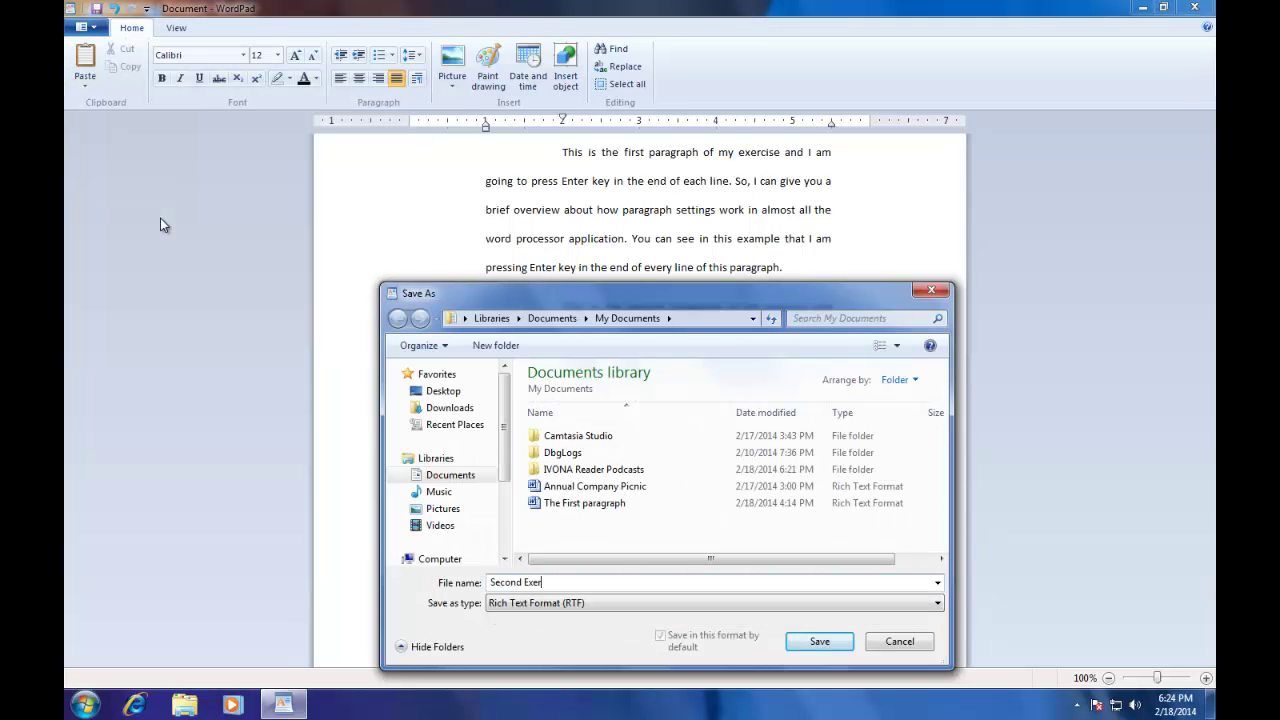
{"action": "left_click", "coordinate": [836, 641]}
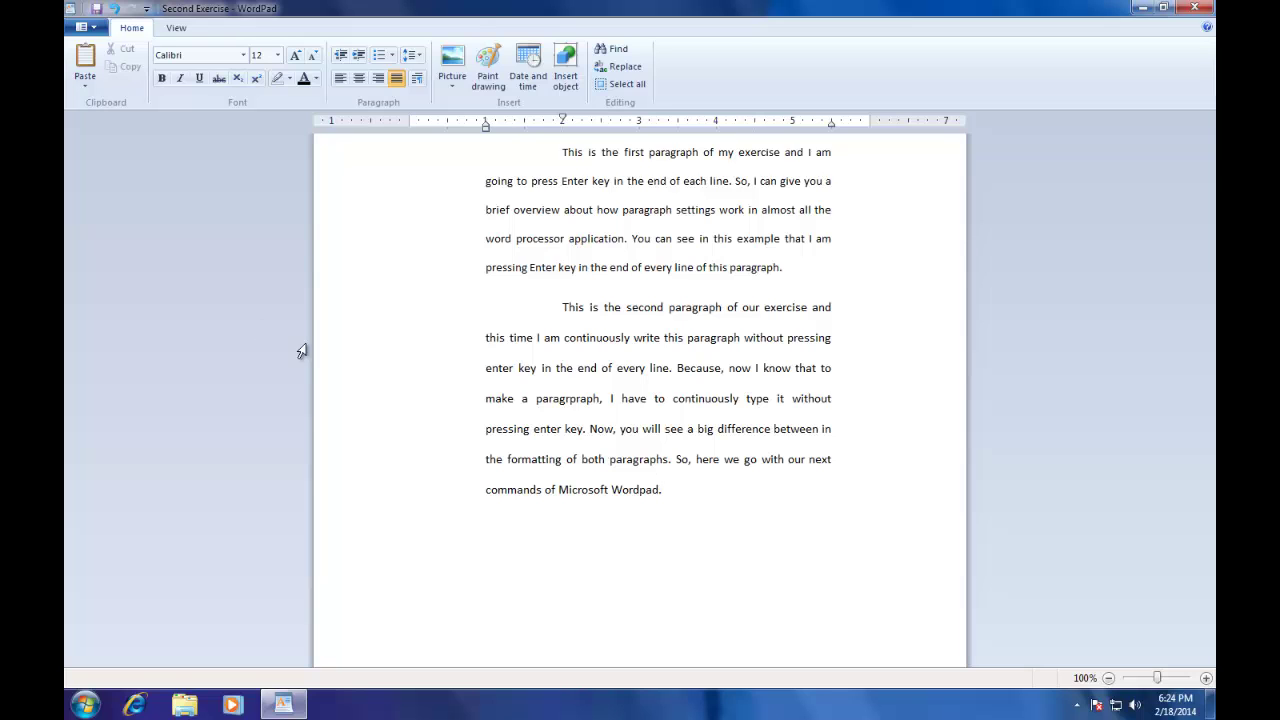
- Open the document's print preview and set the top page margin to 3.5 inches
{"action": "left_click", "coordinate": [82, 27]}
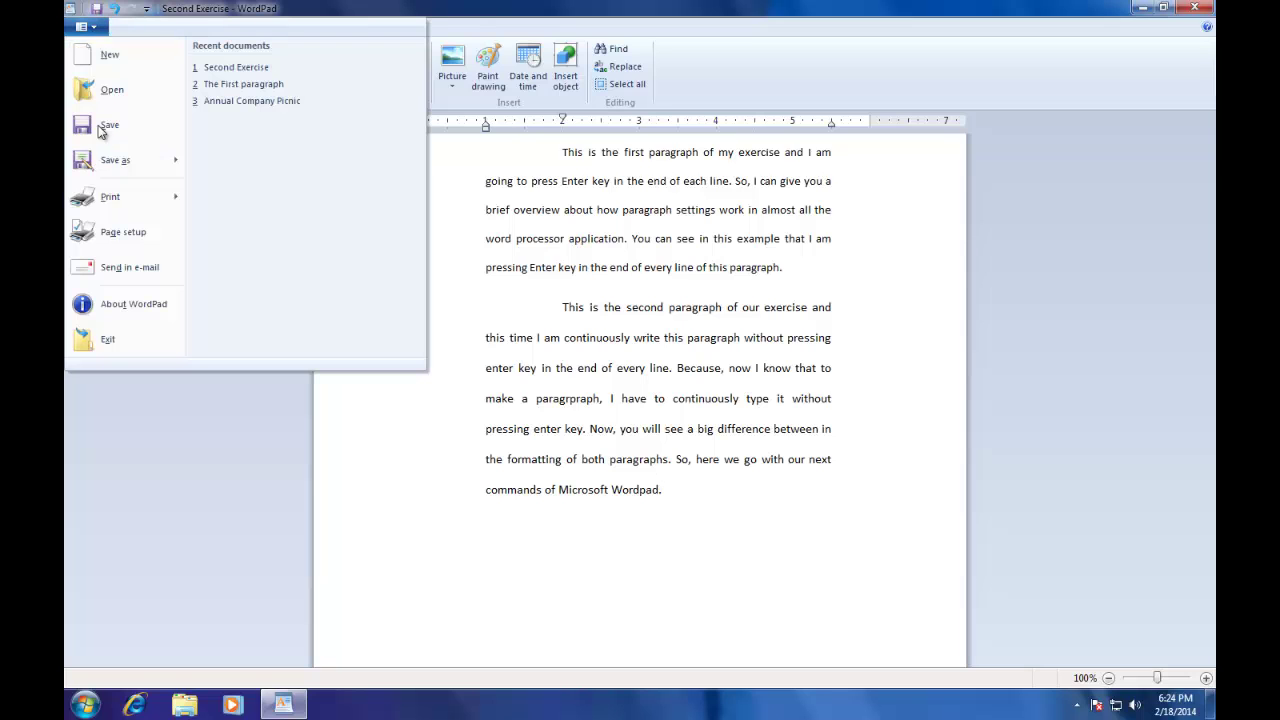
{"action": "mouse_move", "coordinate": [120, 197]}
{"action": "left_click", "coordinate": [310, 177]}
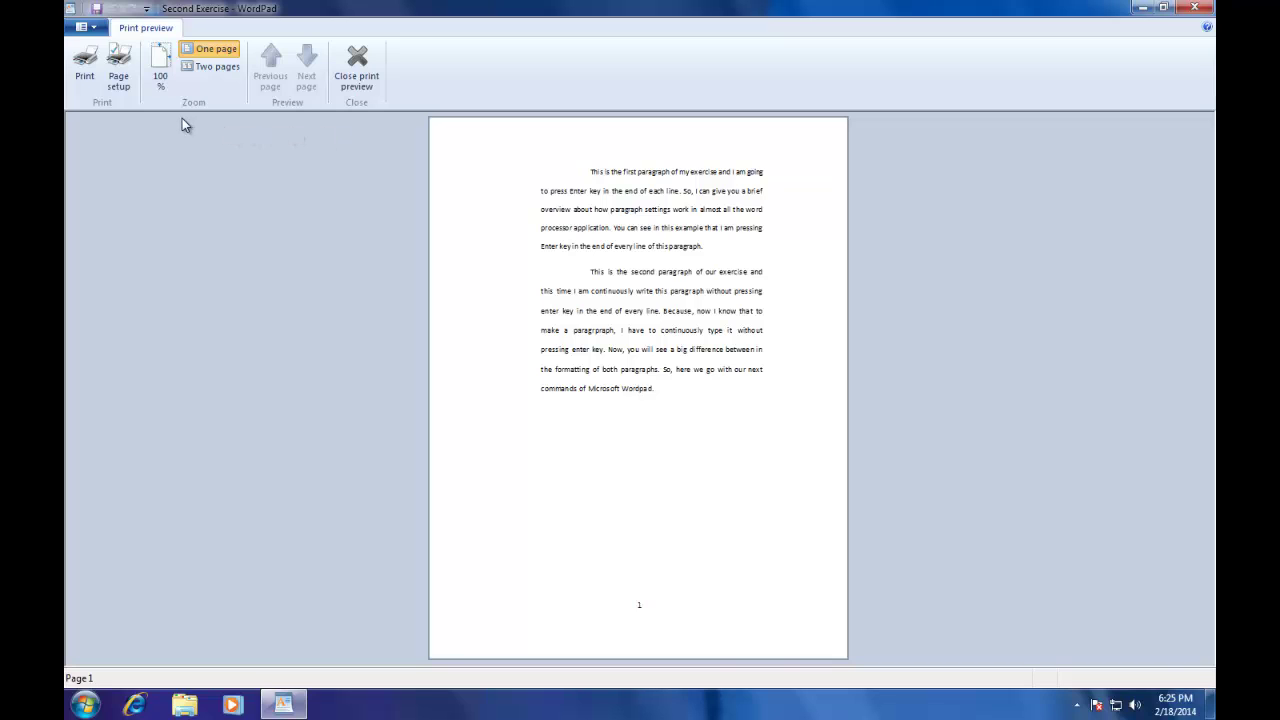
{"action": "left_click", "coordinate": [118, 70]}
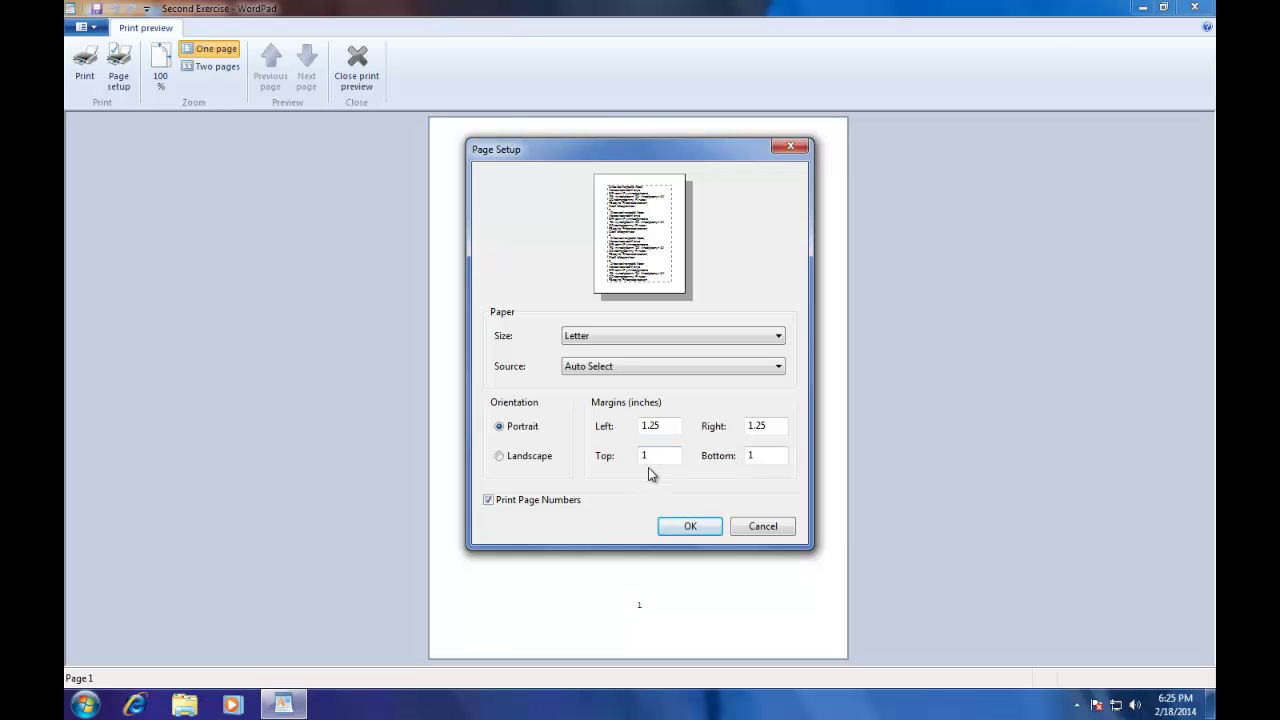
{"action": "left_click_drag", "start_coordinate": [650, 456], "coordinate": [634, 460]}
{"action": "type", "text": "3.5"}
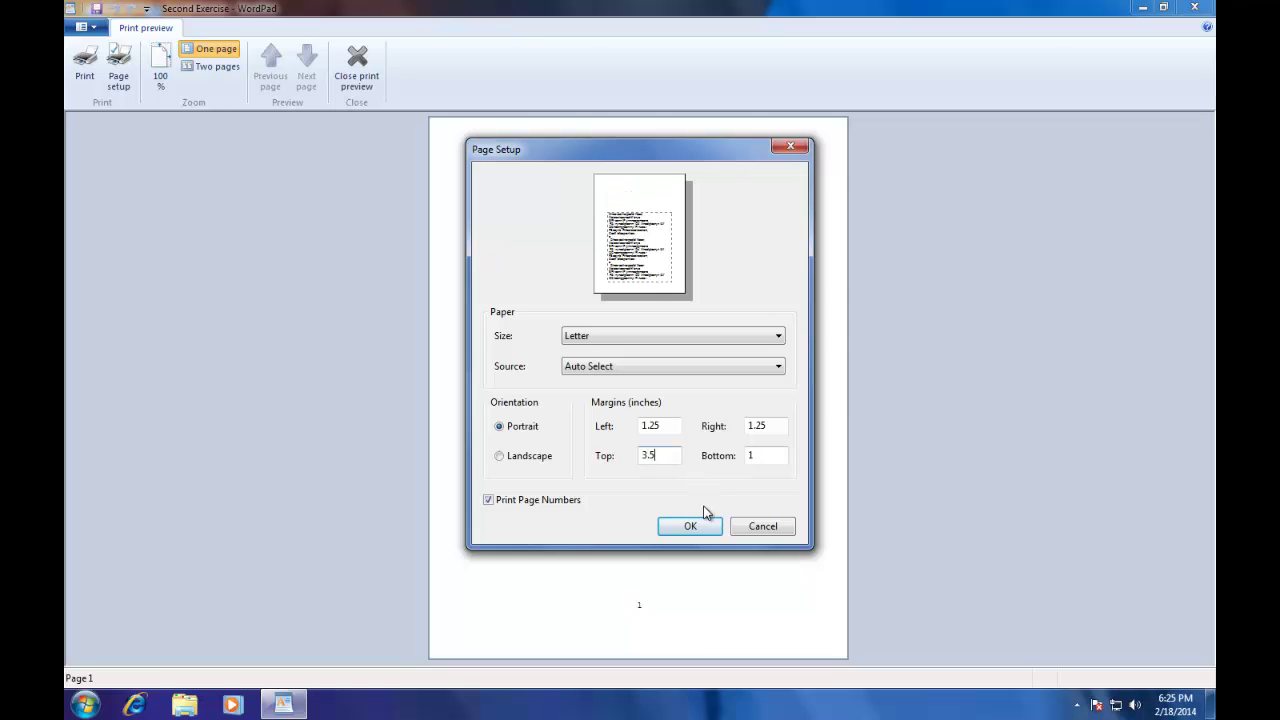
{"action": "left_click", "coordinate": [689, 526]}
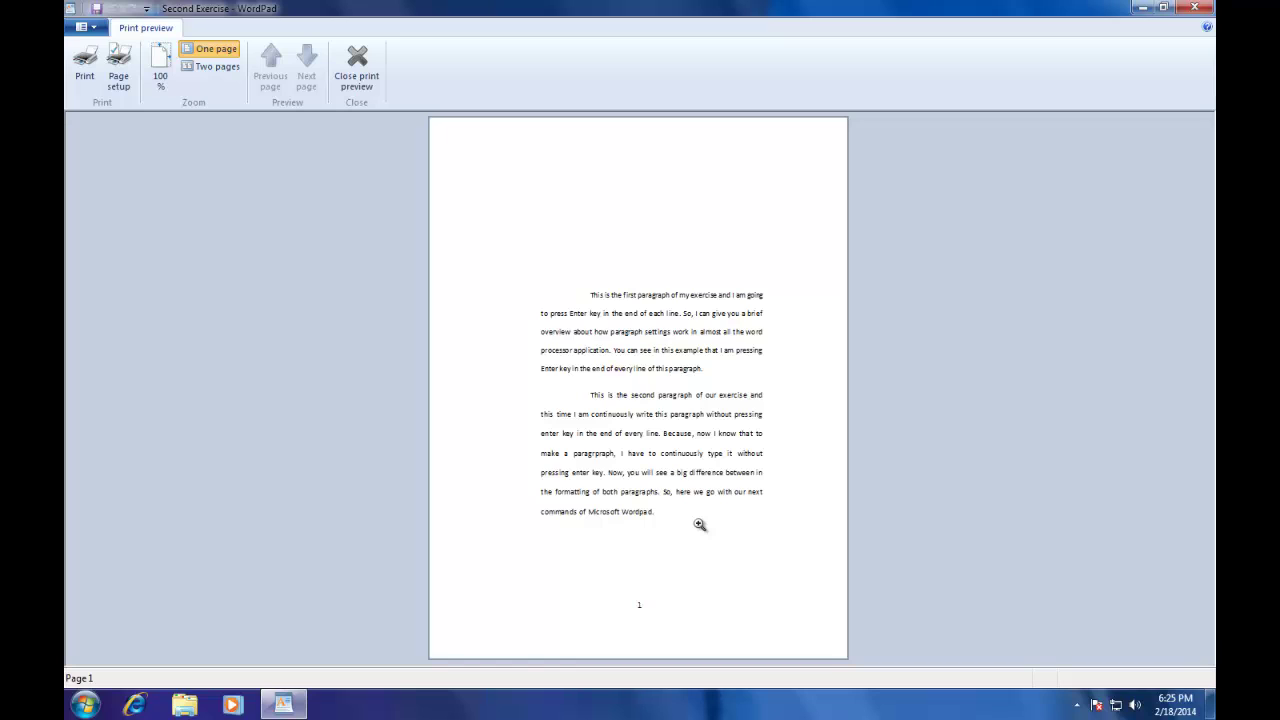
- Set the right page margin to 2 inches and return from the print preview to the document
{"action": "left_click", "coordinate": [120, 80]}
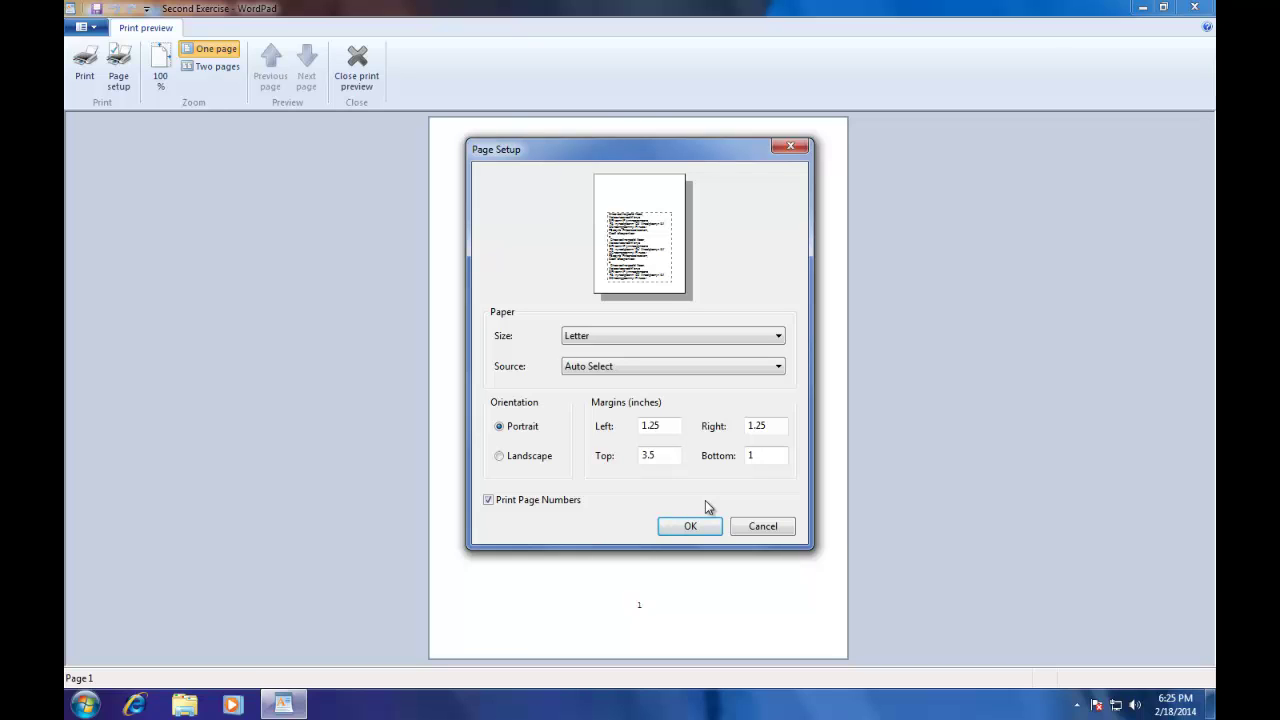
{"action": "left_click_drag", "start_coordinate": [784, 428], "coordinate": [742, 428]}
{"action": "type", "text": "2"}
{"action": "left_click", "coordinate": [676, 526]}
{"action": "left_click", "coordinate": [358, 78]}
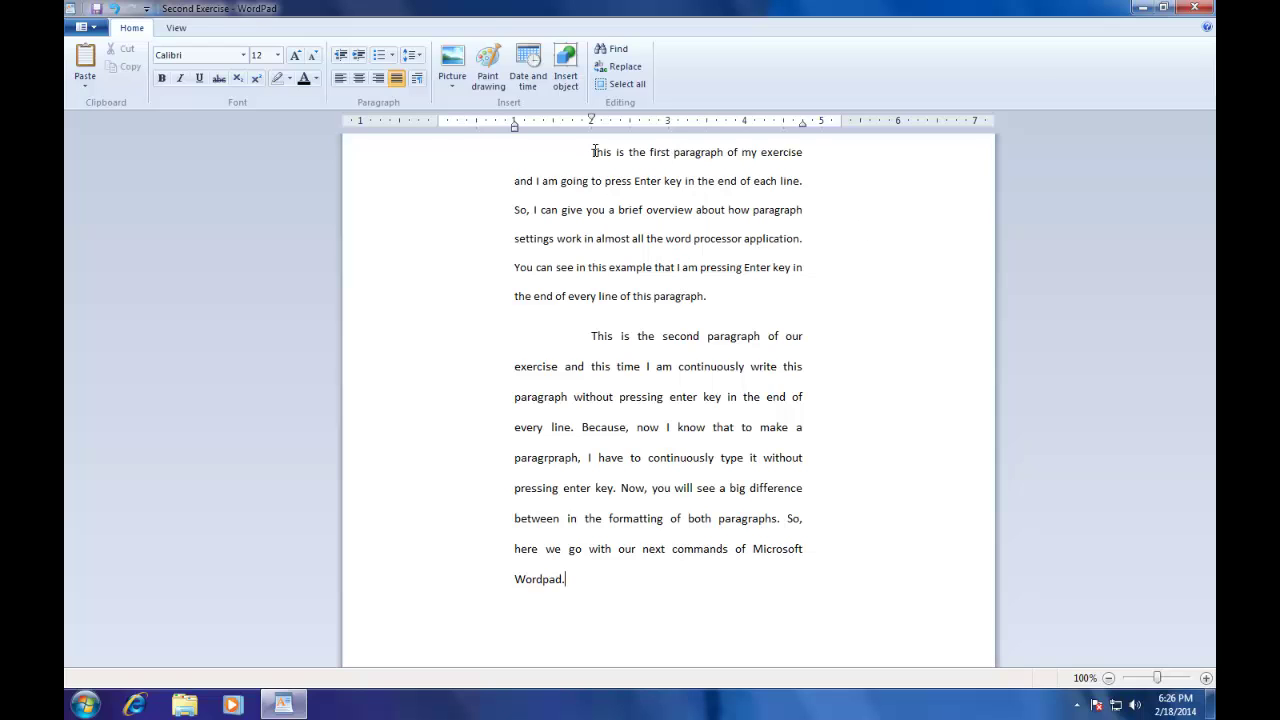
- Move the first paragraph's right indent to the 4-inch mark on the ruler and the second paragraph's right indent to about 5.5 inches
{"action": "left_click_drag", "start_coordinate": [593, 152], "coordinate": [720, 298]}
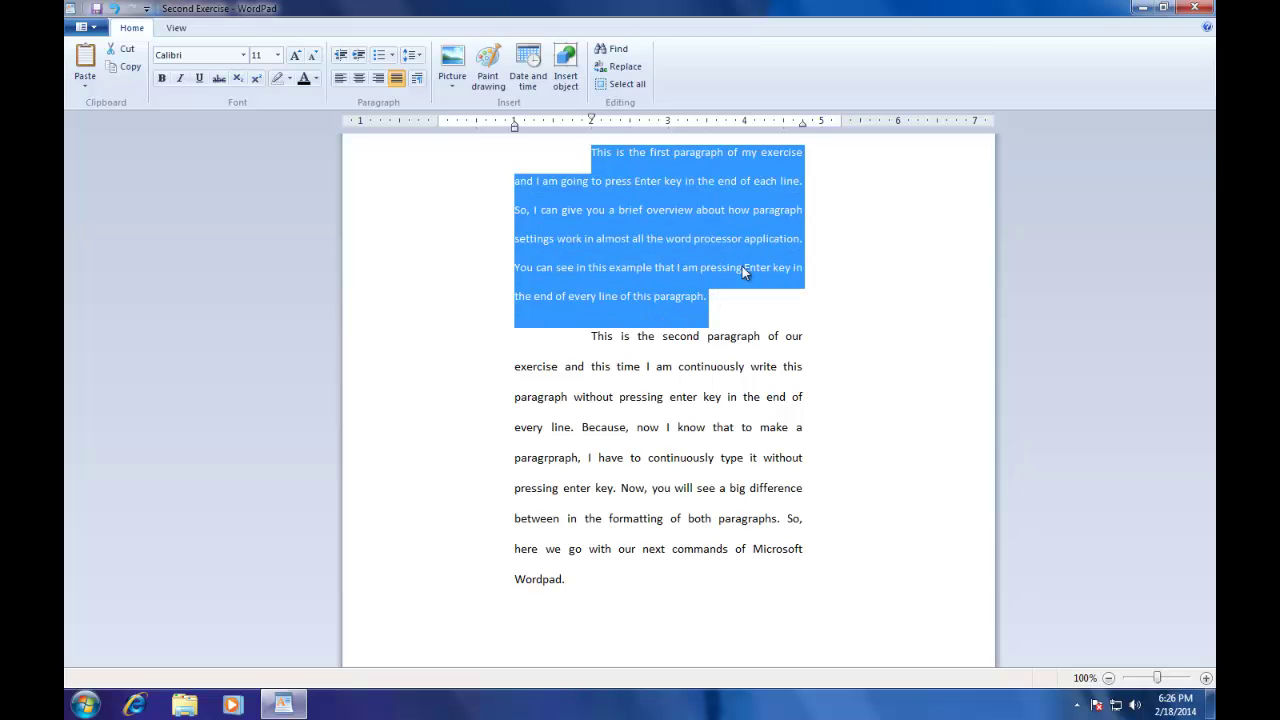
{"action": "left_click_drag", "start_coordinate": [805, 125], "coordinate": [745, 131]}
{"action": "left_click", "coordinate": [622, 403]}
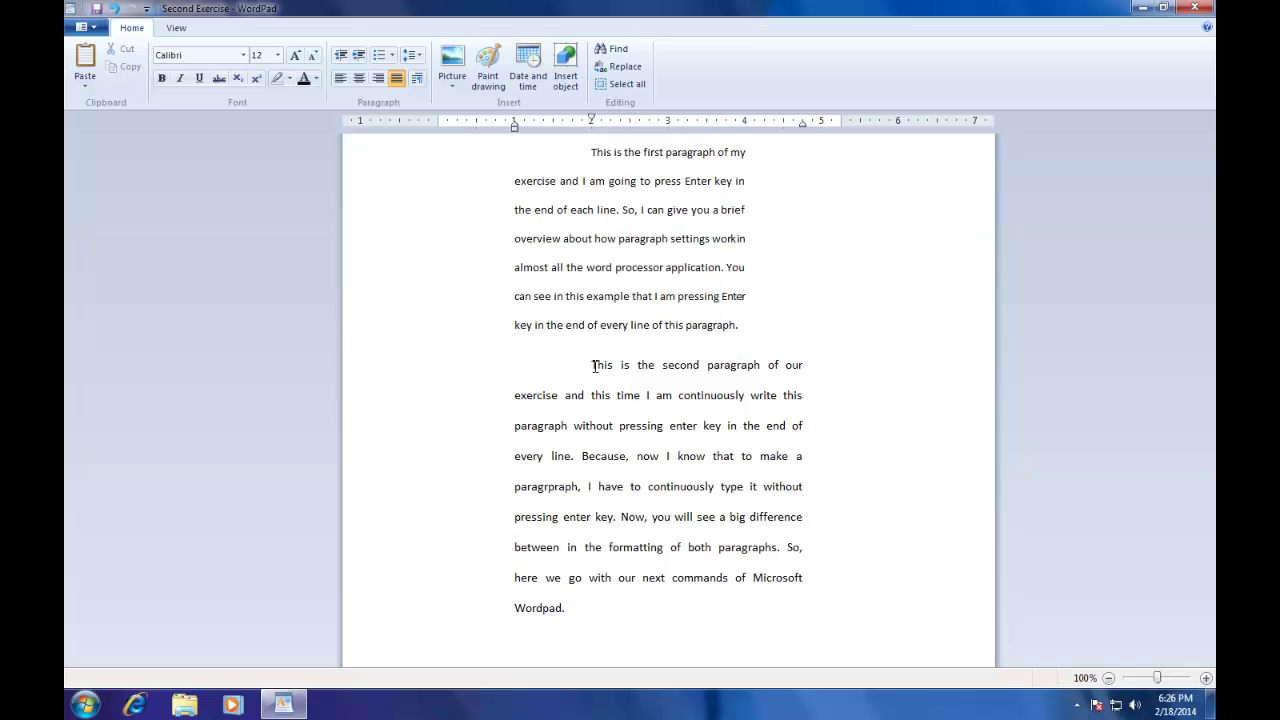
{"action": "left_click_drag", "start_coordinate": [592, 366], "coordinate": [566, 630]}
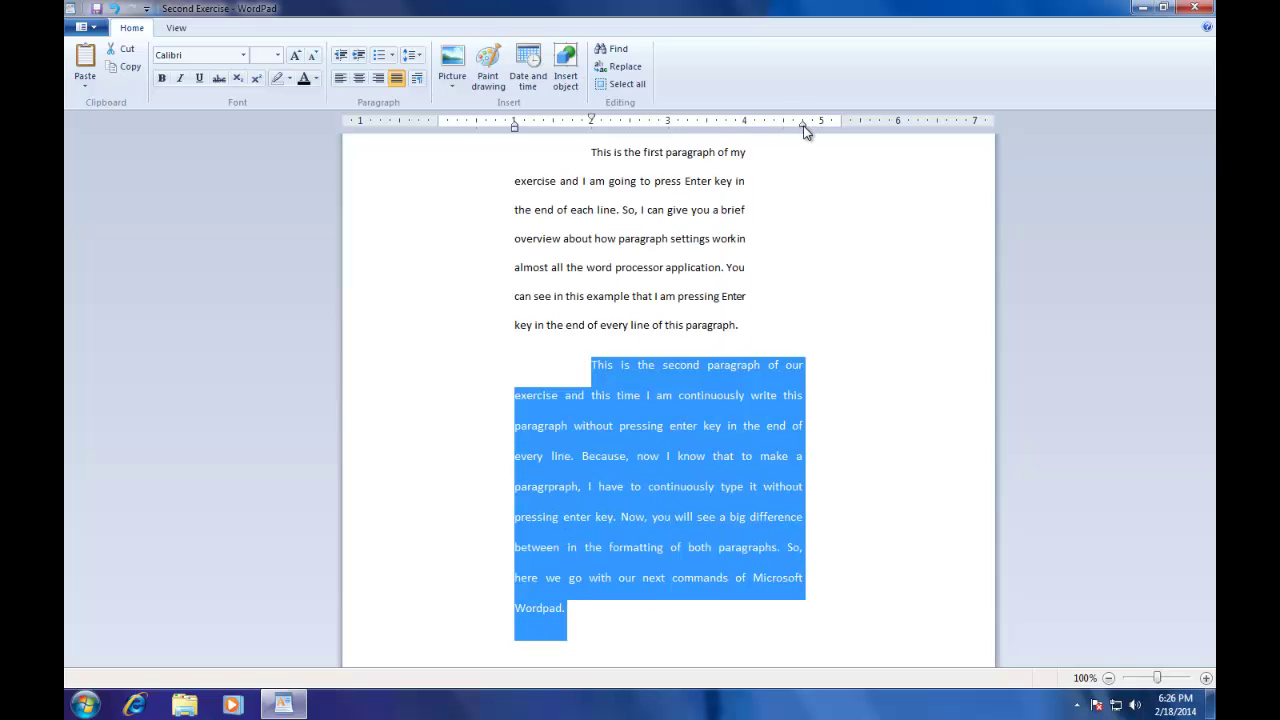
{"action": "left_click_drag", "start_coordinate": [803, 127], "coordinate": [860, 128]}
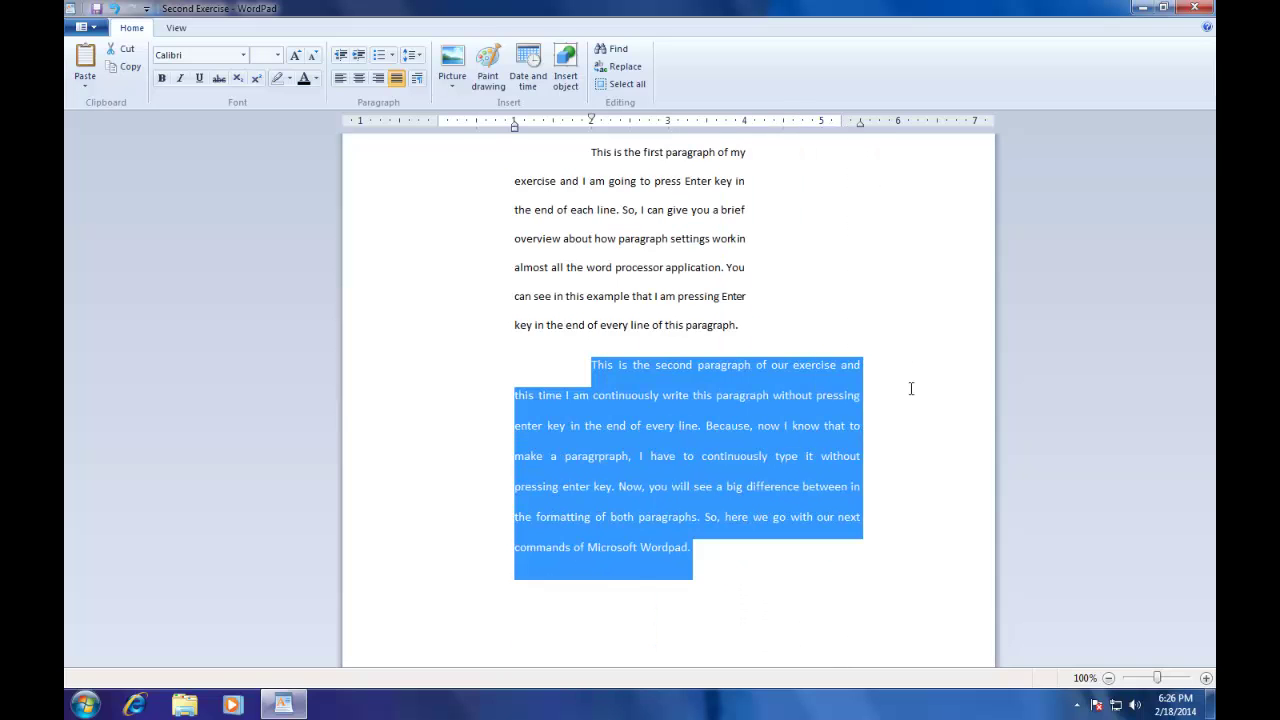